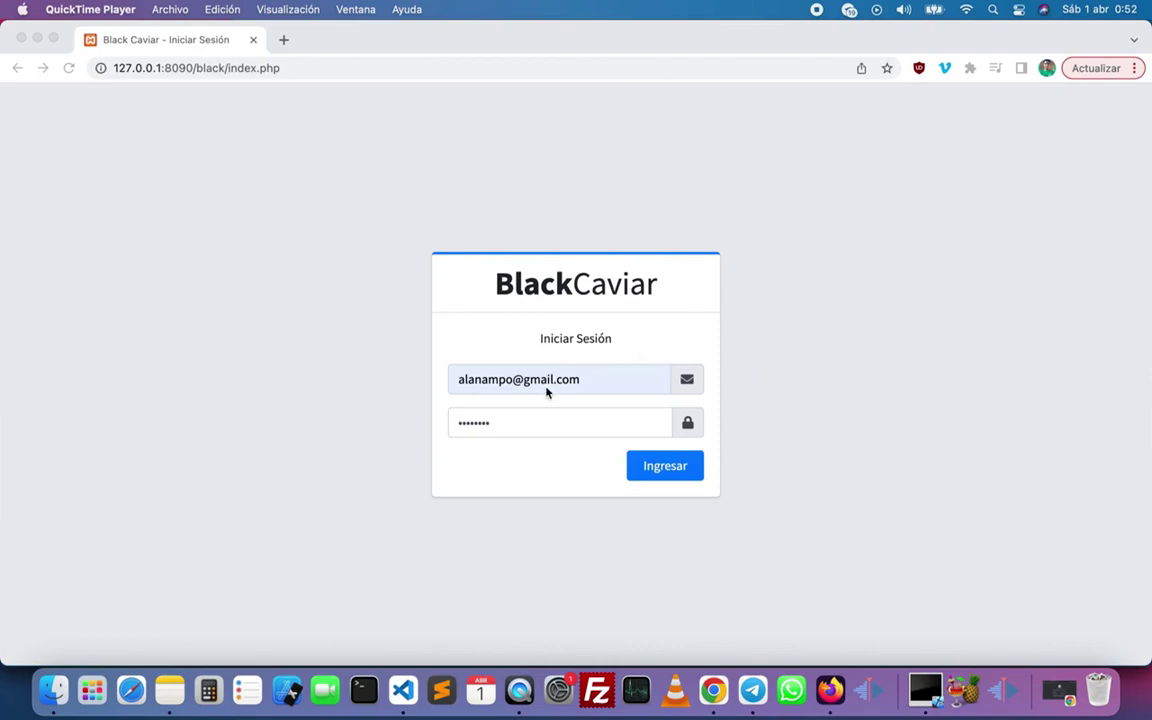
Log in to Black Caviar from the Iniciar Sesión form in Chrome using the pre-filled credentials.
click(507, 432)
click(647, 461)
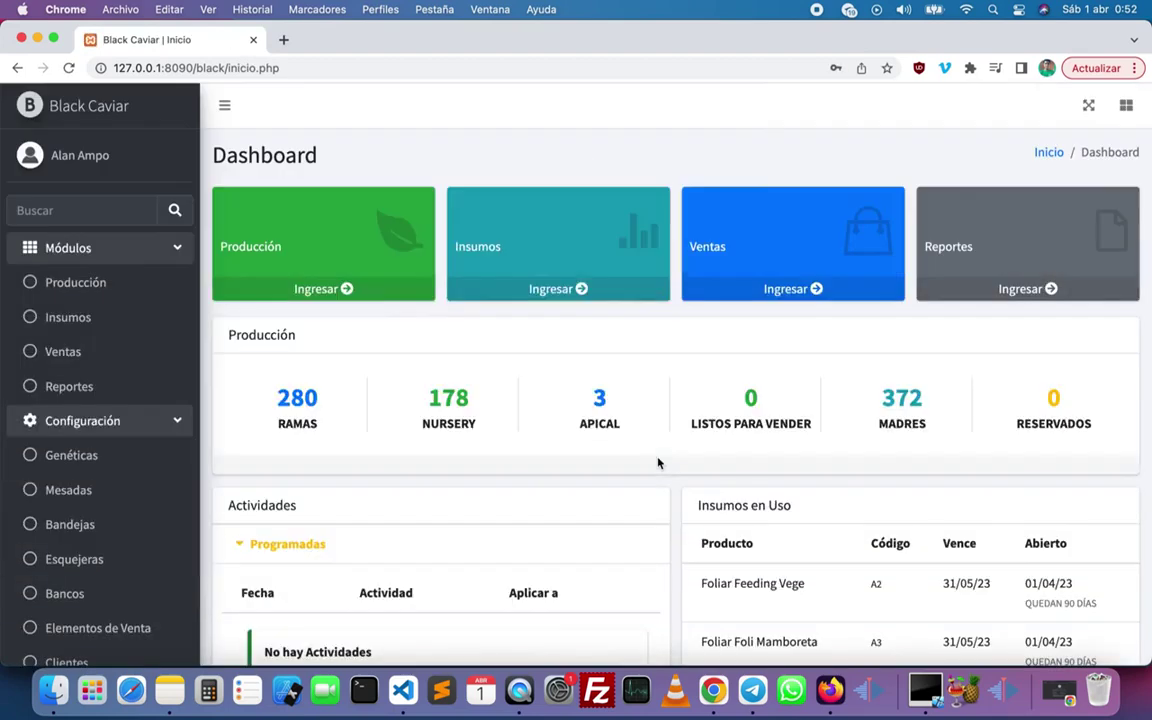
click(700, 297)
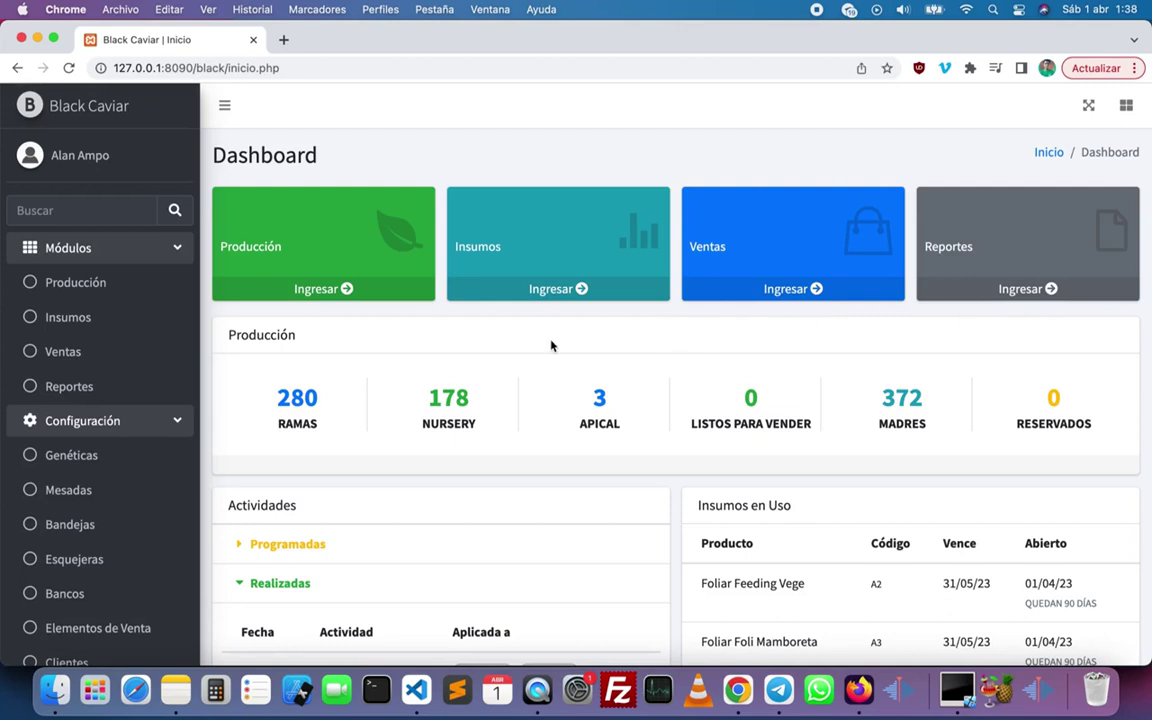
scroll(545, 305, down, 1)
scroll(521, 327, down, 2)
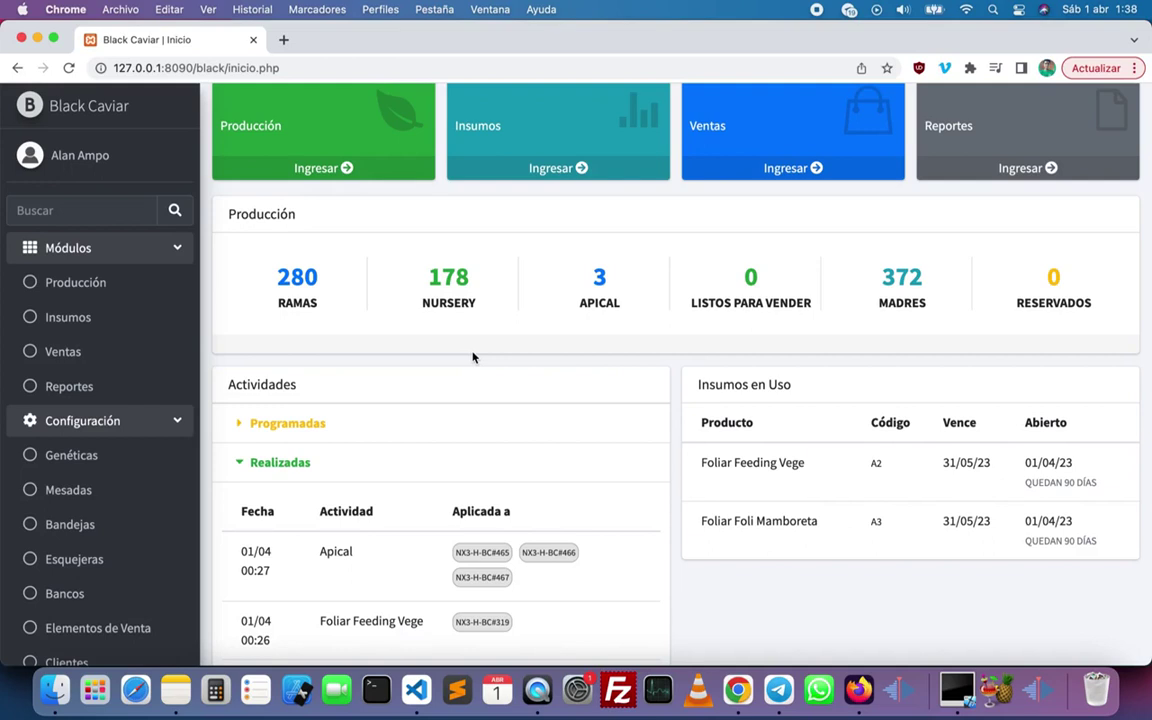
scroll(473, 357, down, 3)
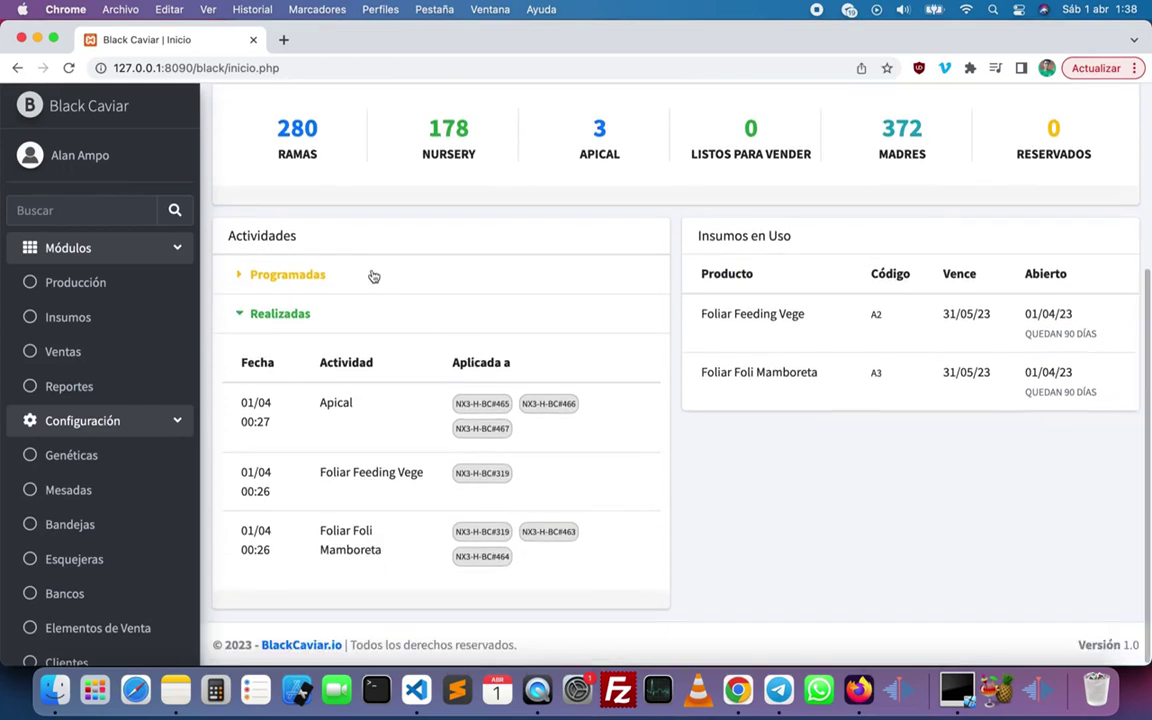
click(313, 276)
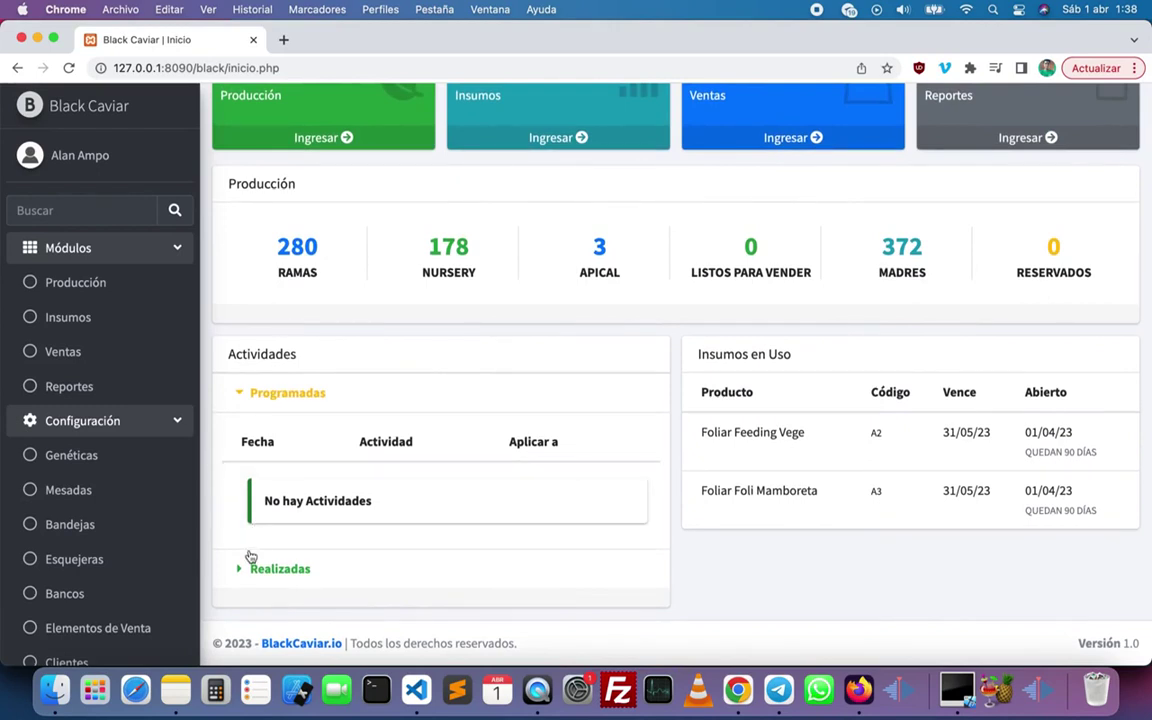
click(241, 568)
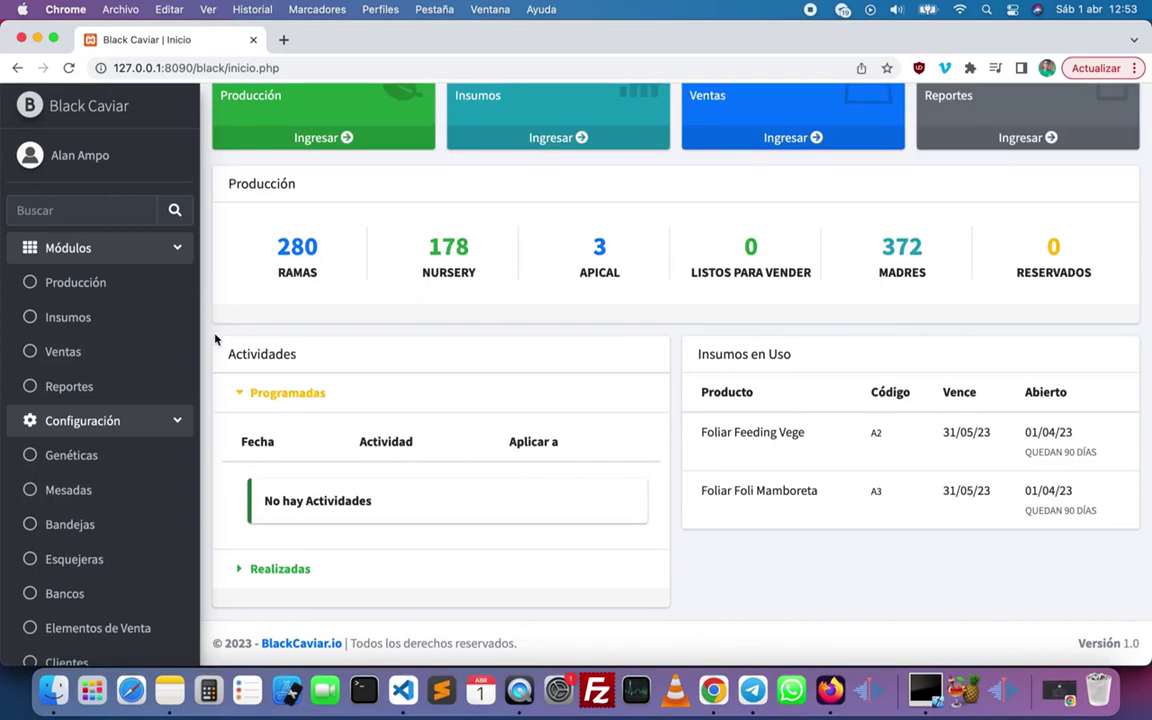
scroll(90, 420, down, 3)
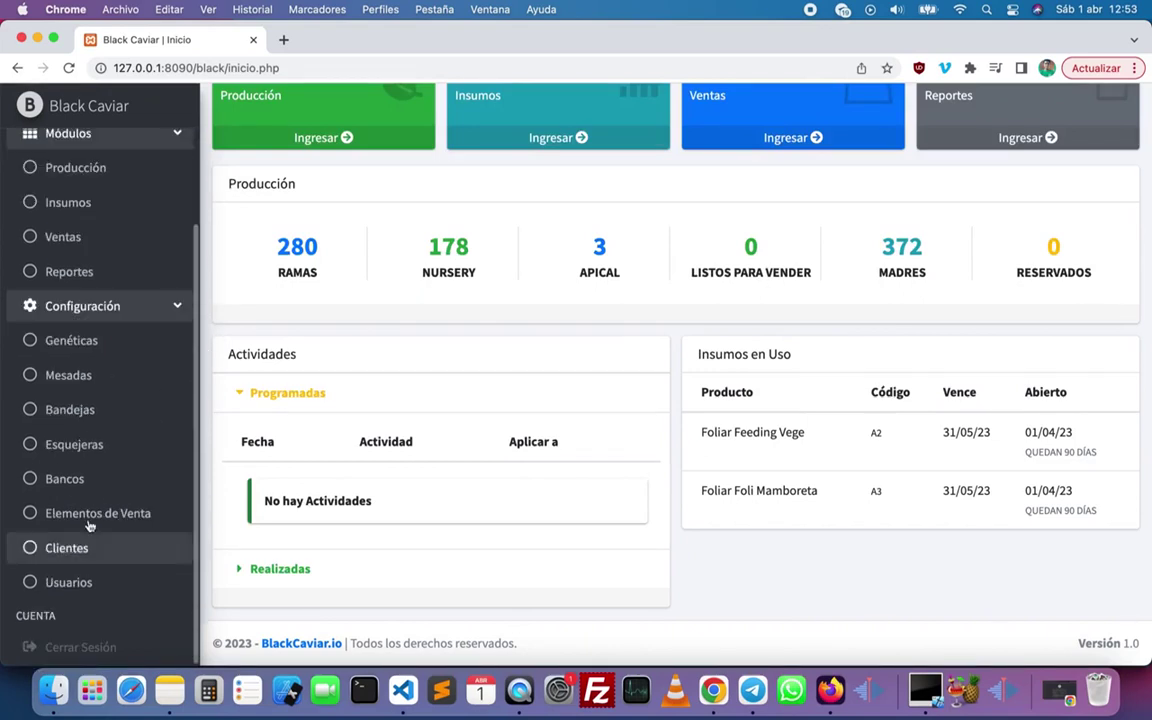
Open Bancos under Configuración and look through the seed banks and their codes.
click(45, 482)
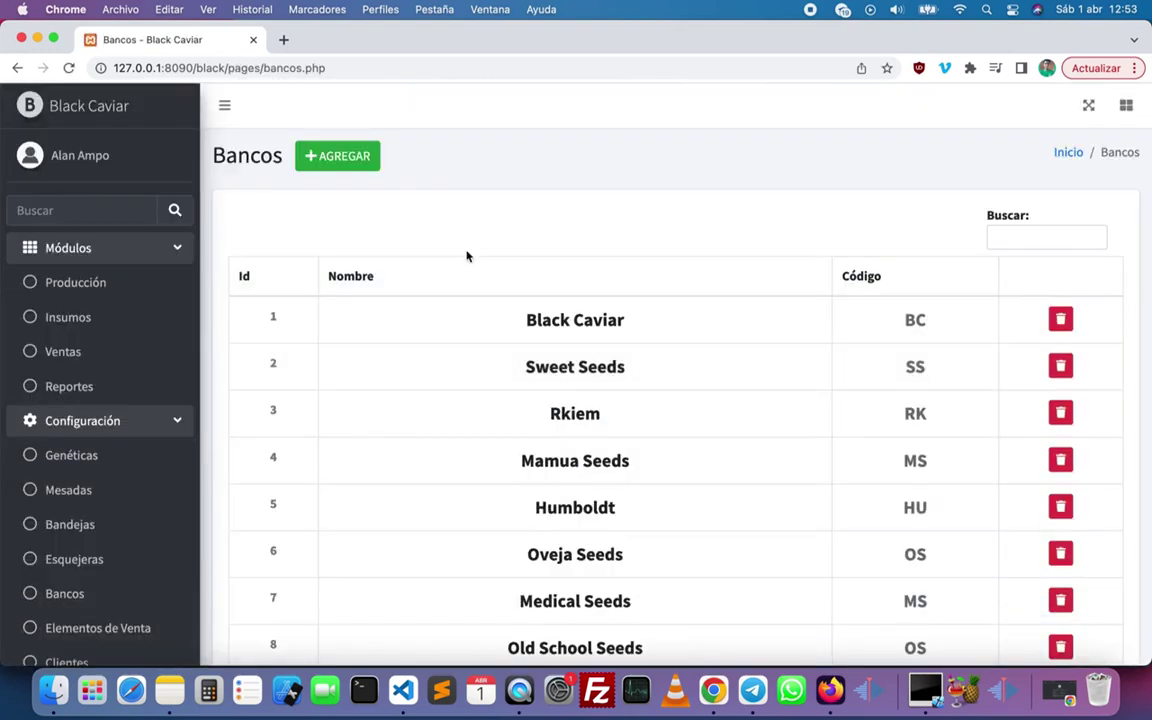
scroll(466, 256, down, 5)
scroll(466, 256, up, 5)
scroll(462, 358, down, 10)
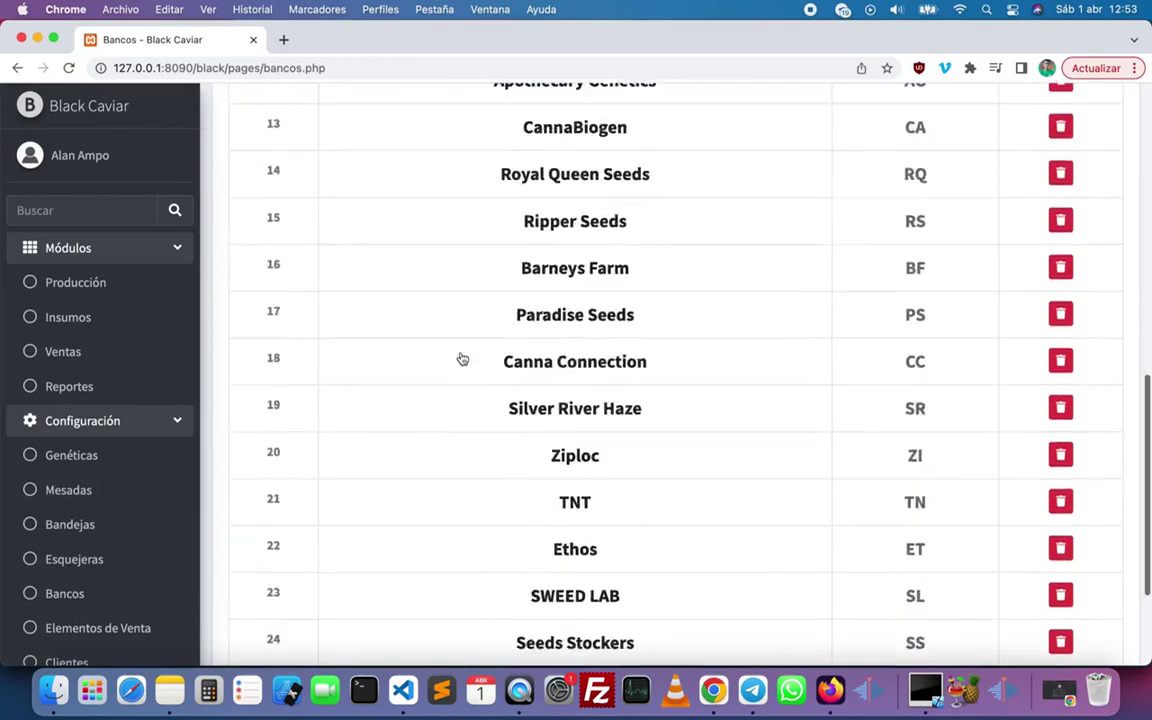
scroll(462, 358, up, 4)
scroll(462, 358, up, 6)
scroll(462, 358, down, 4)
scroll(462, 358, down, 3)
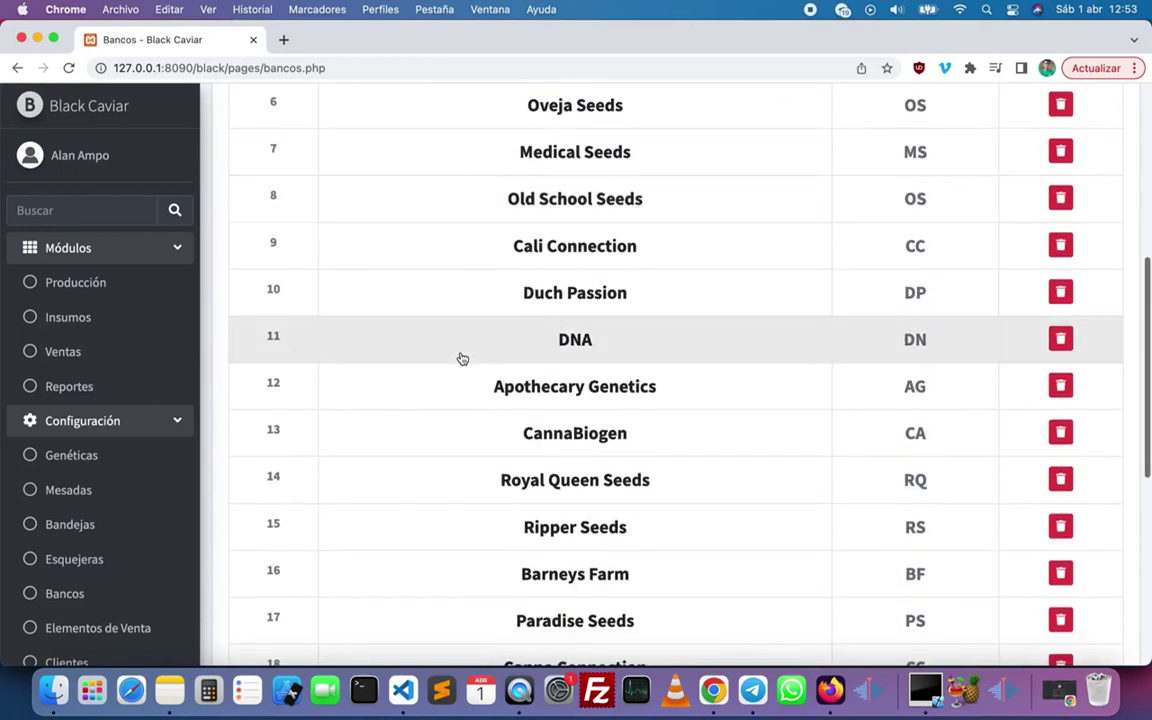
scroll(462, 358, up, 6)
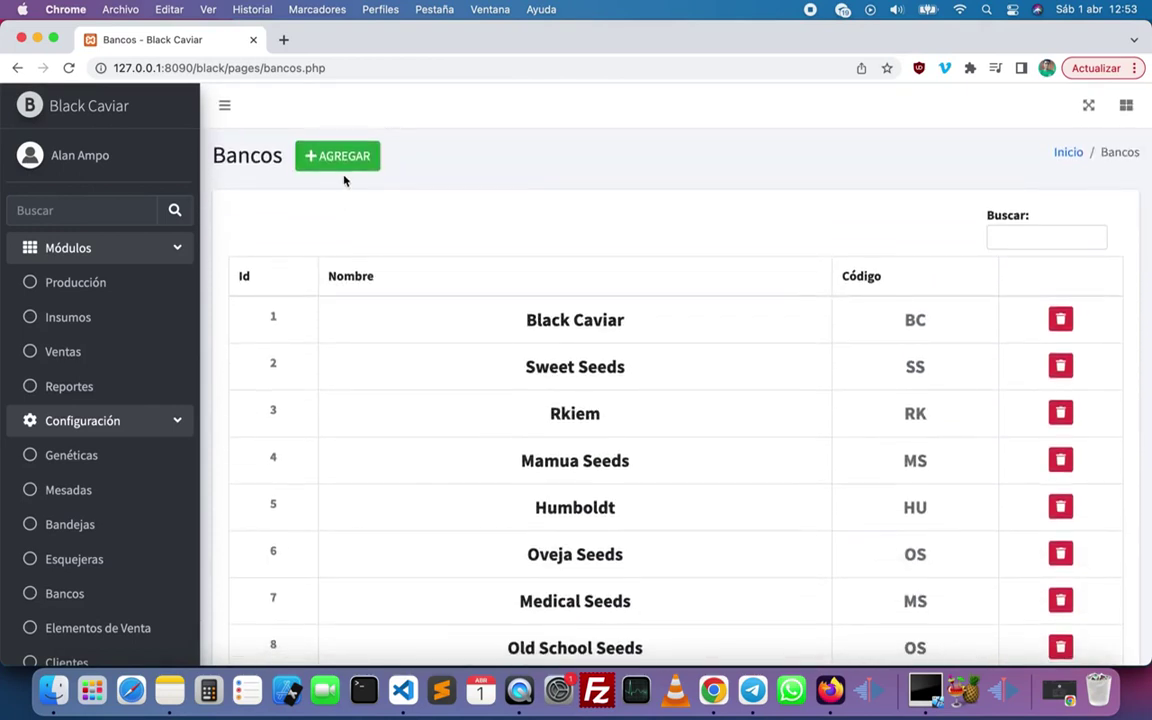
Add the seed bank 'Test Seeds' (code TS) and check it in the Bancos list.
click(342, 162)
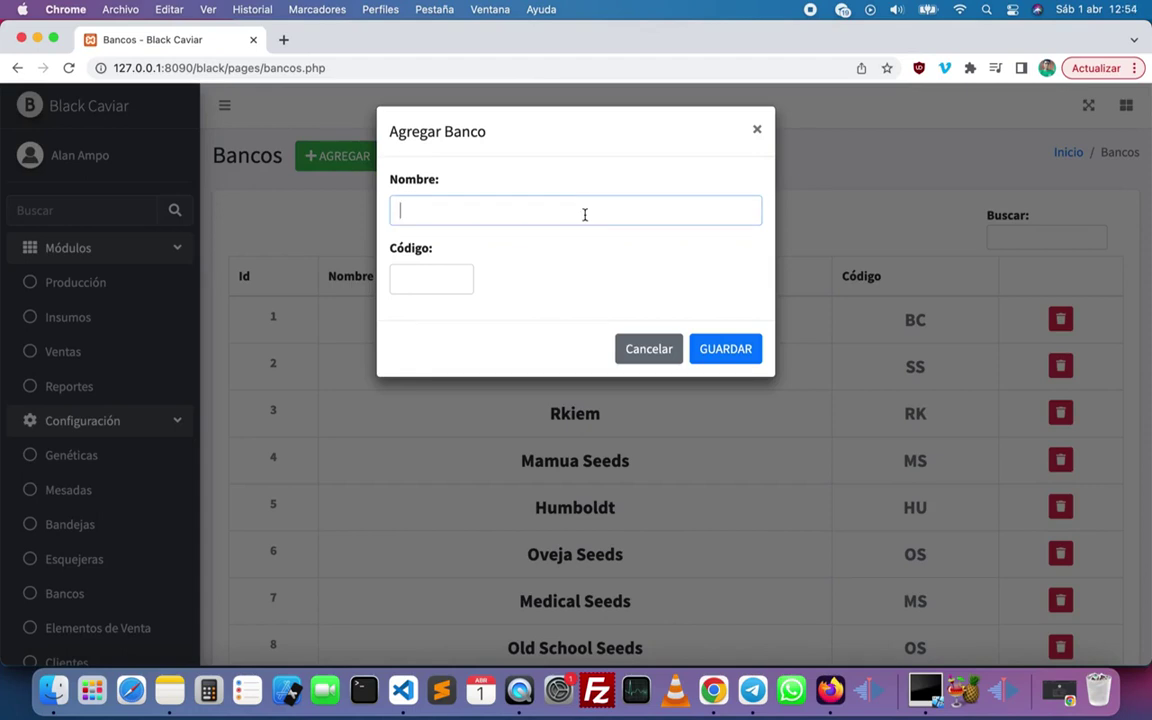
text(Test Seeds)
click(712, 352)
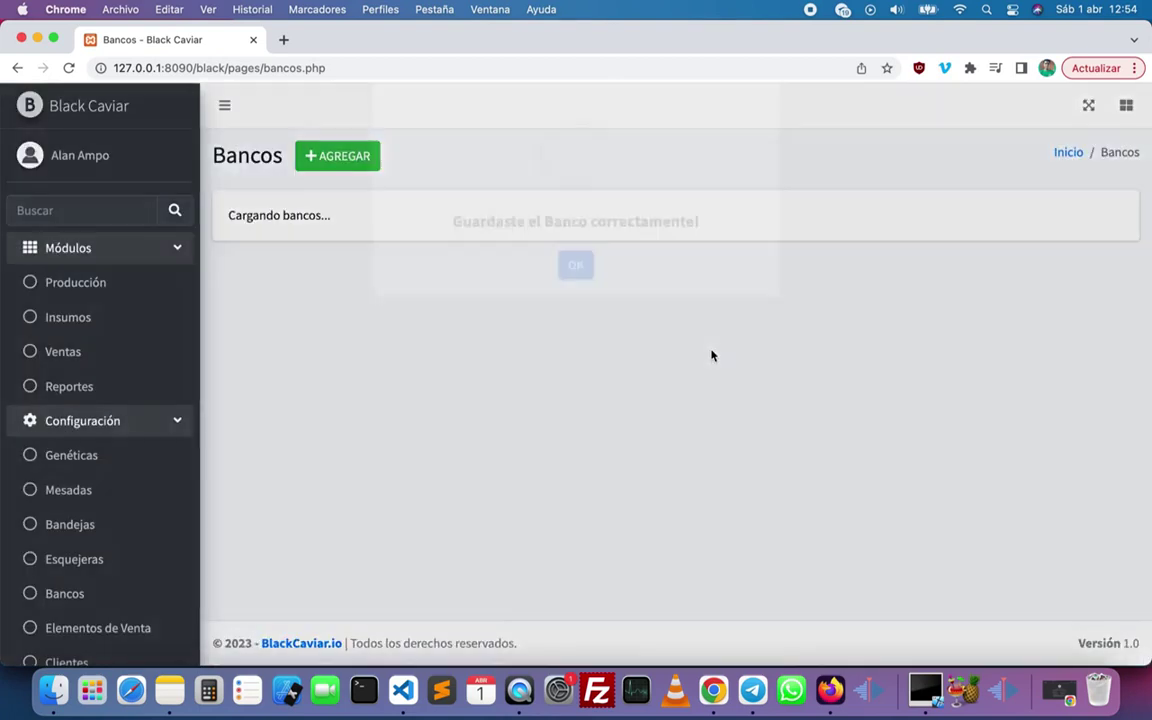
click(573, 452)
scroll(583, 463, down, 1)
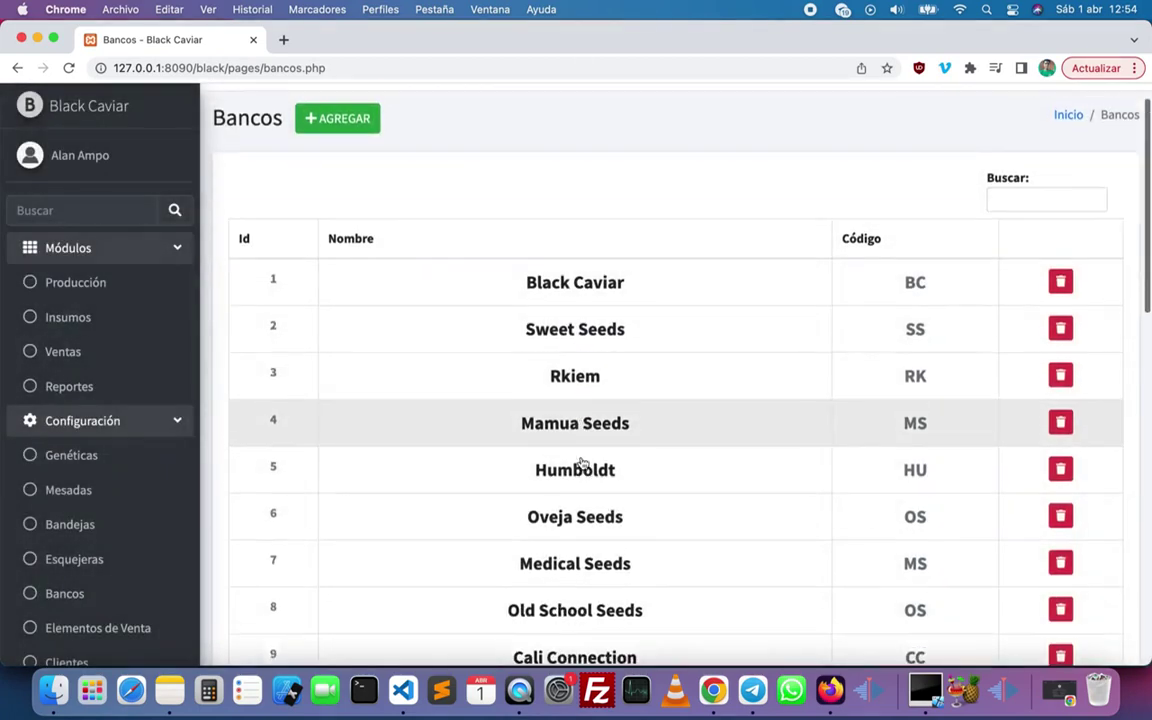
scroll(583, 463, down, 10)
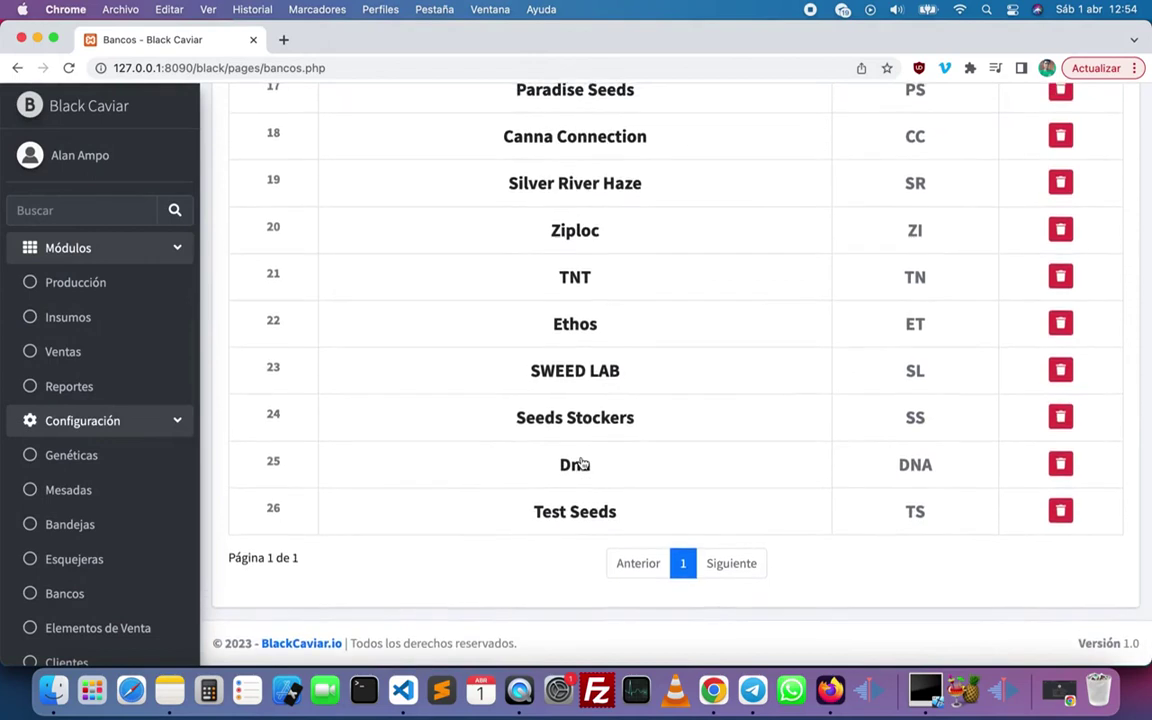
scroll(583, 463, up, 15)
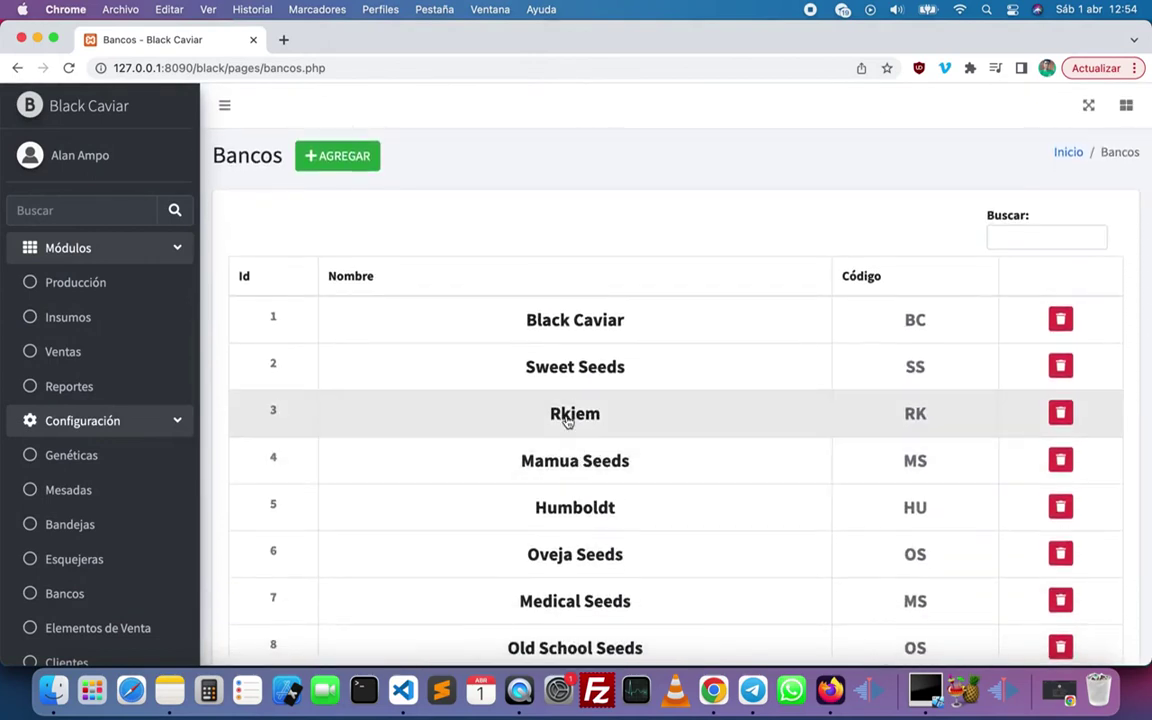
scroll(550, 450, down, 4)
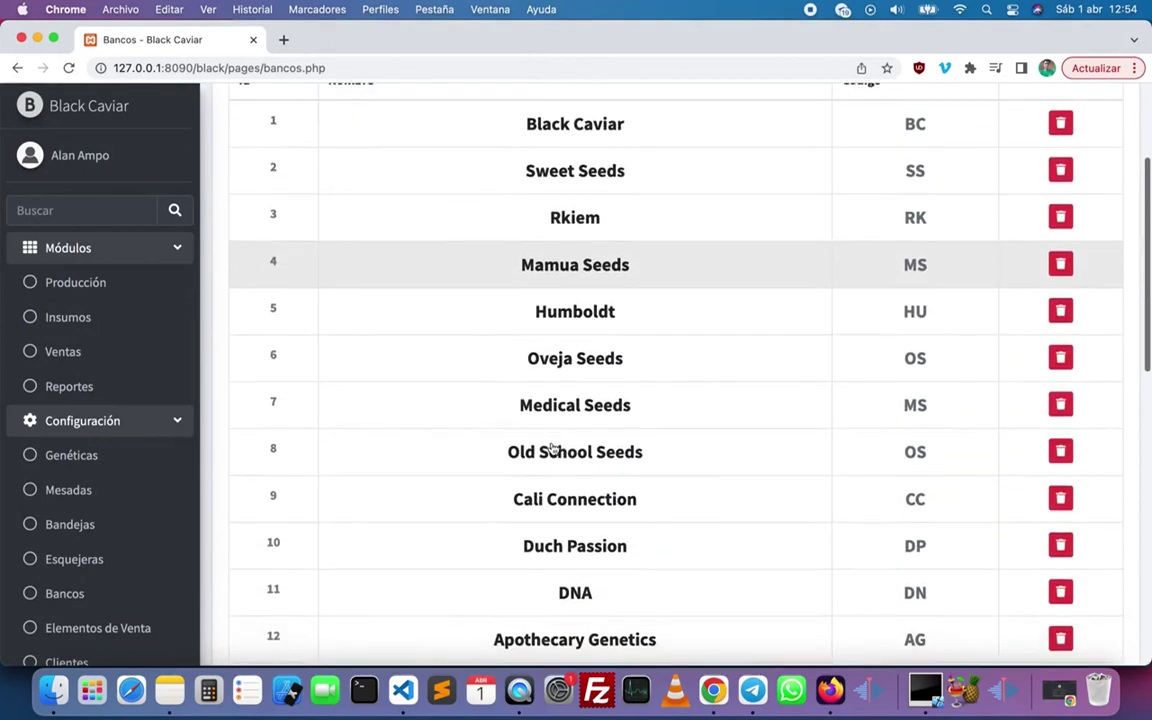
scroll(550, 450, down, 10)
scroll(553, 449, up, 8)
scroll(553, 449, up, 6)
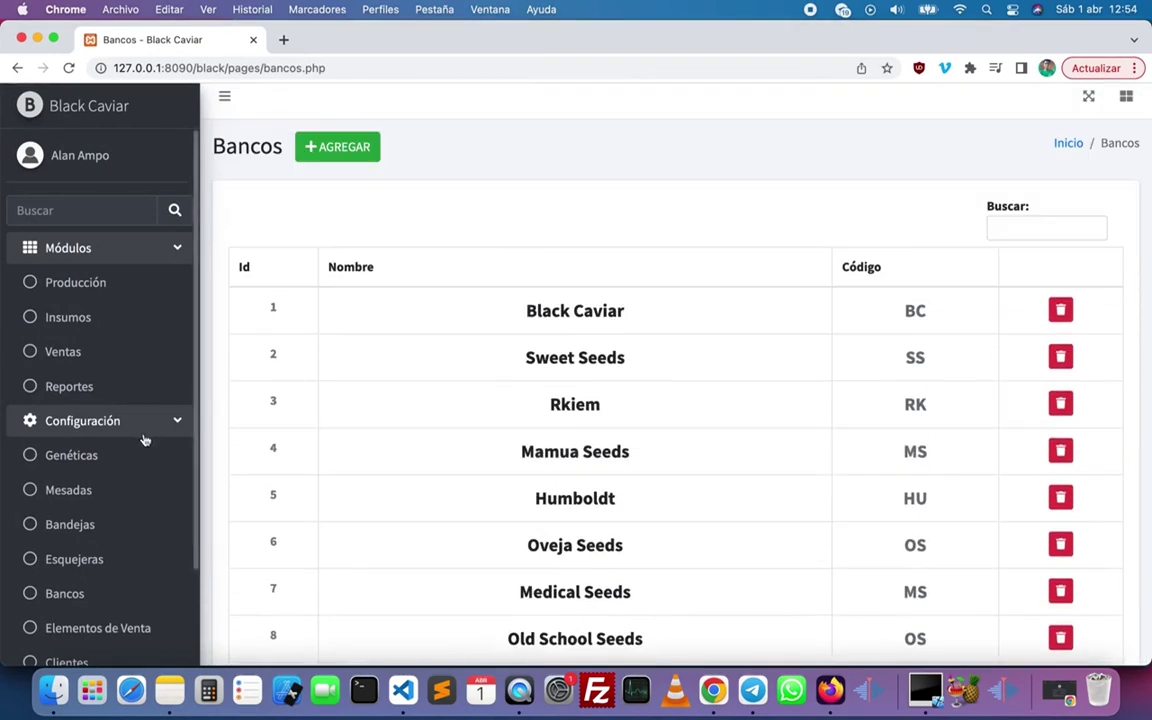
Open the Genéticas page and scroll through the strains' codes, banks, phenotypes and sexes.
click(119, 456)
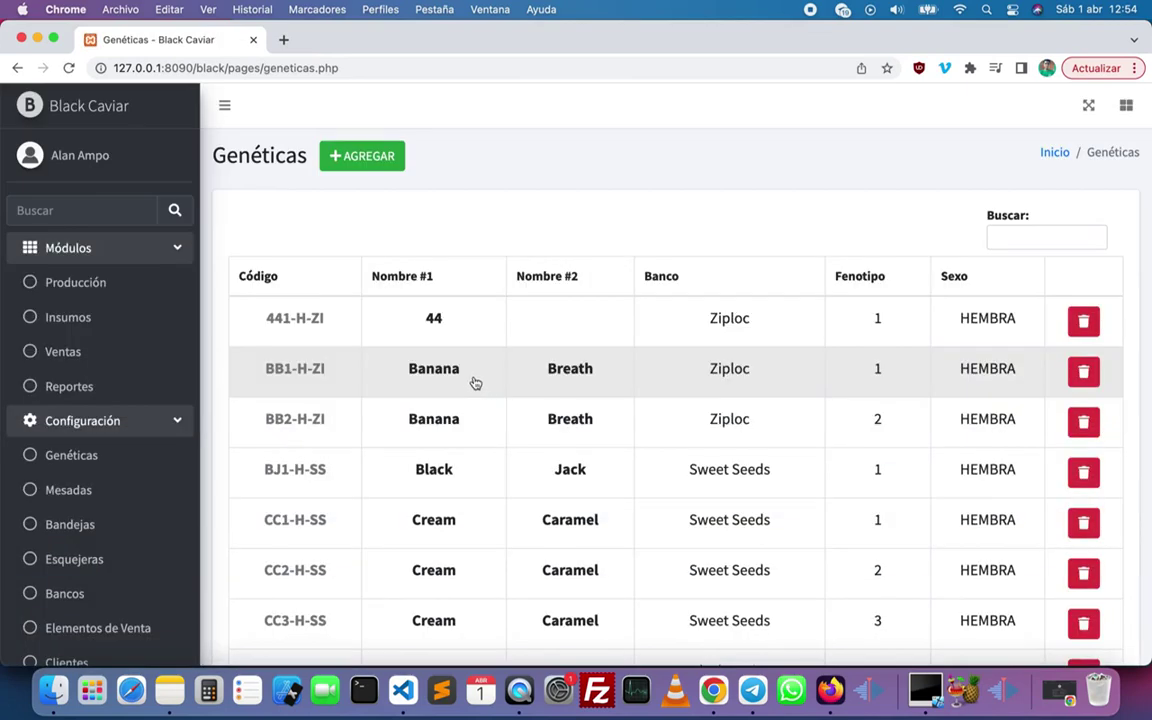
scroll(438, 400, down, 3)
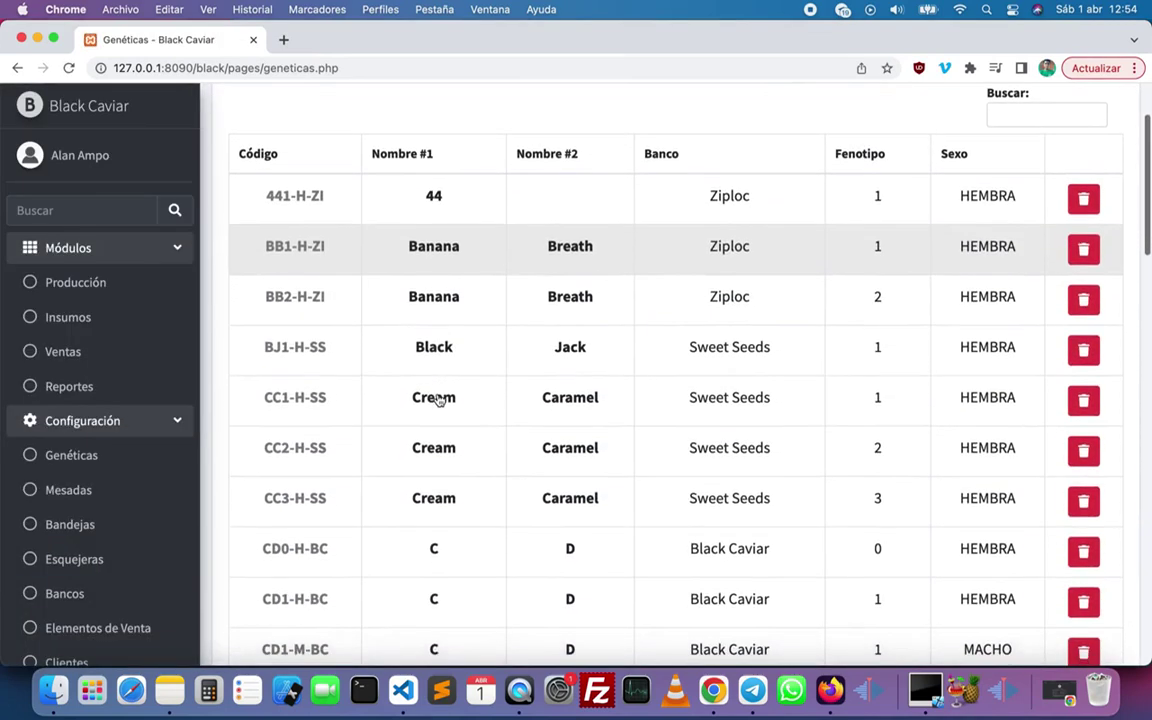
scroll(438, 400, down, 10)
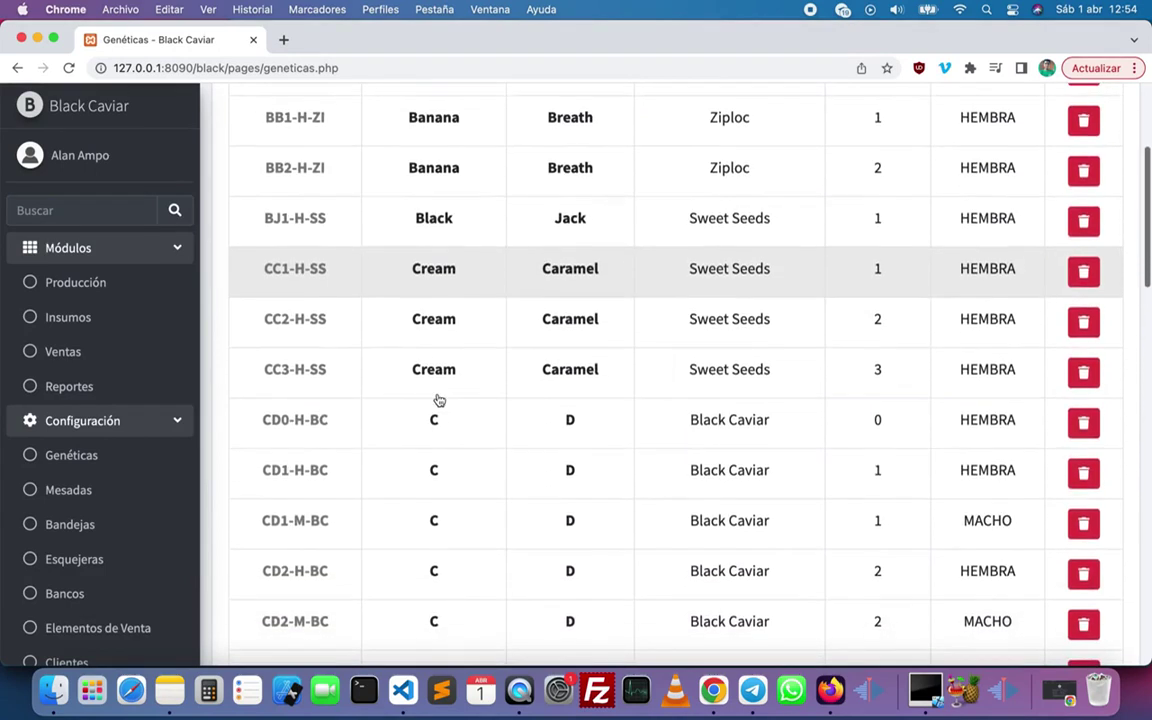
scroll(438, 400, down, 15)
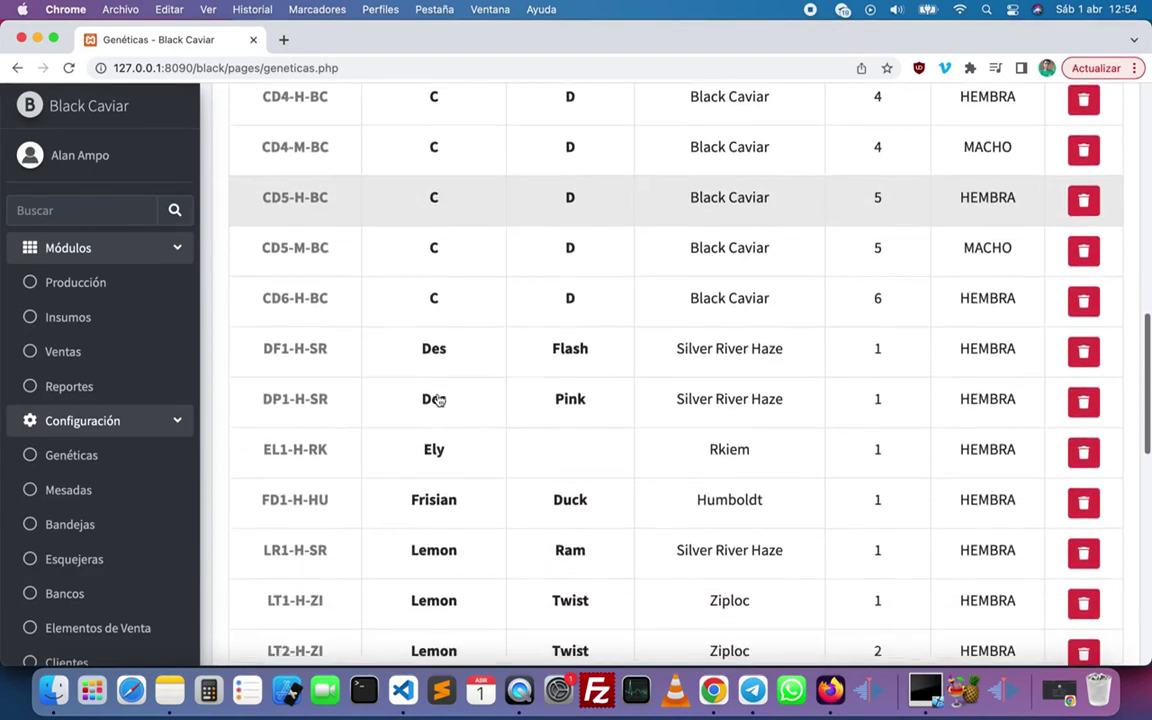
scroll(571, 255, up, 20)
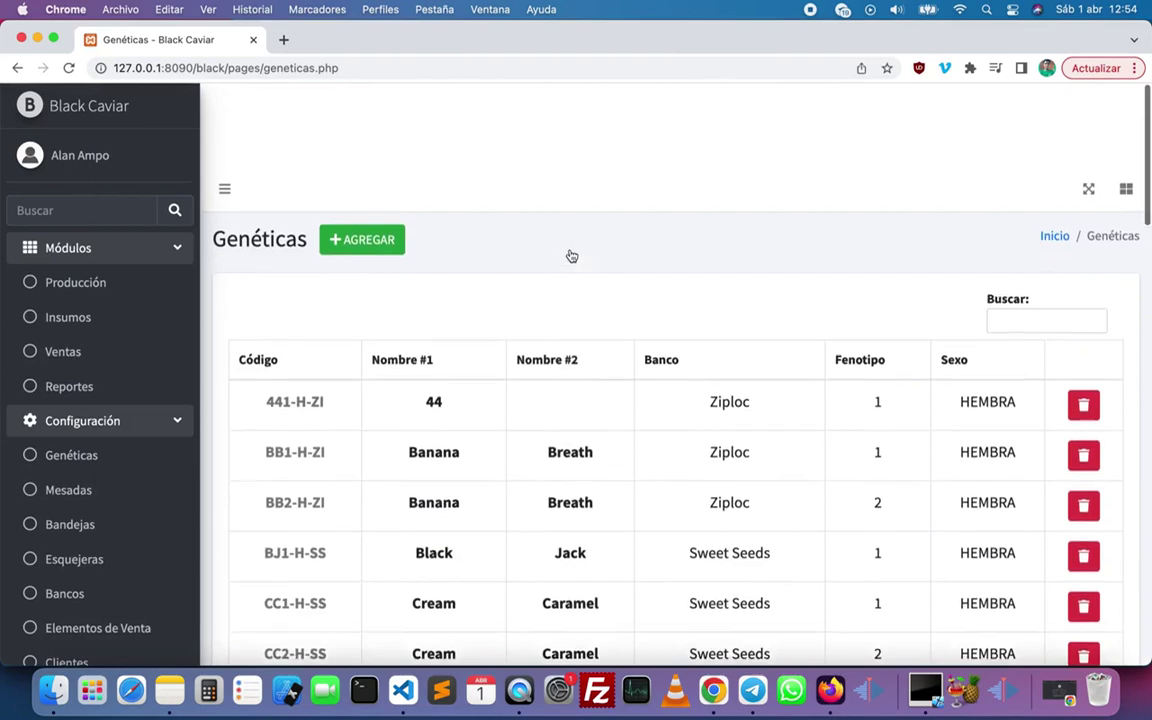
Save a new genetic named Cream / Seed with bank Black Caviar, Fenotipo 1, Sexo Macho.
click(367, 170)
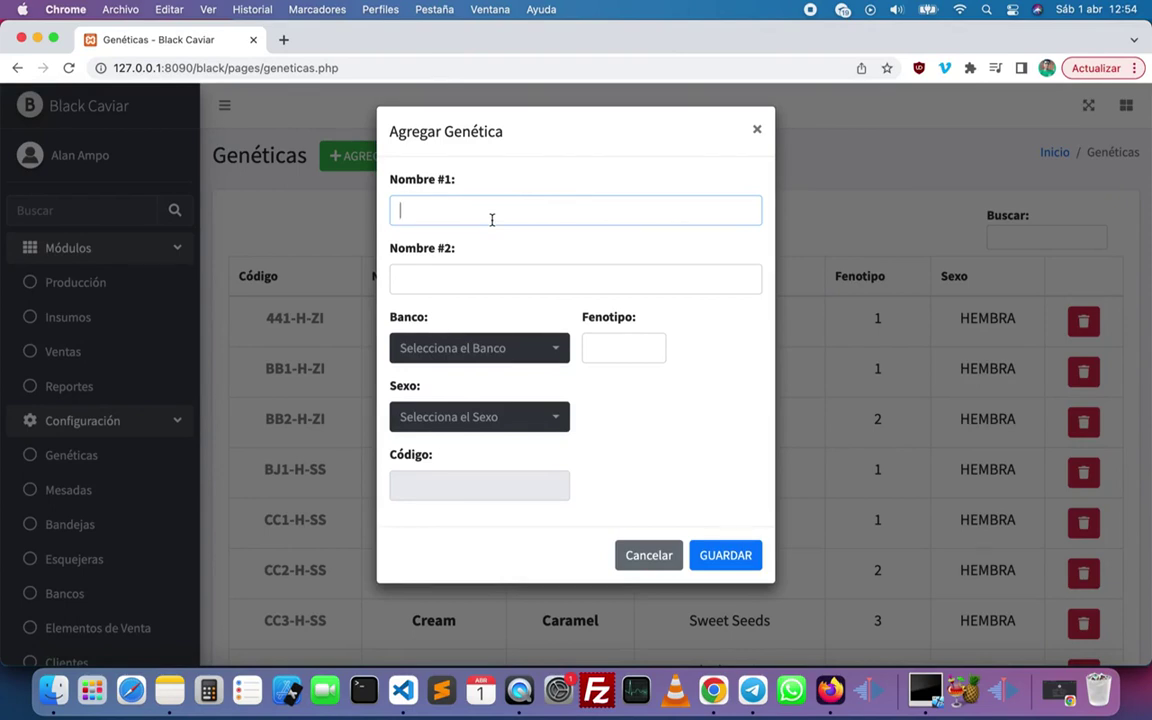
text(Cream)
click(400, 279)
text(Seed)
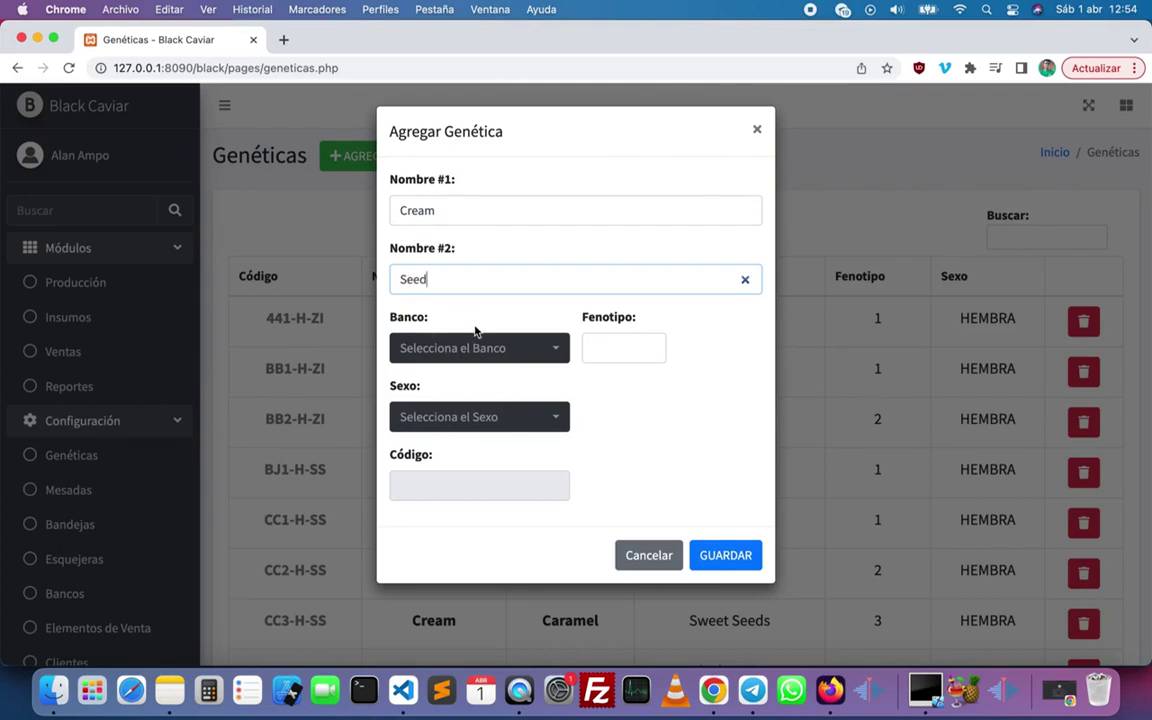
click(472, 344)
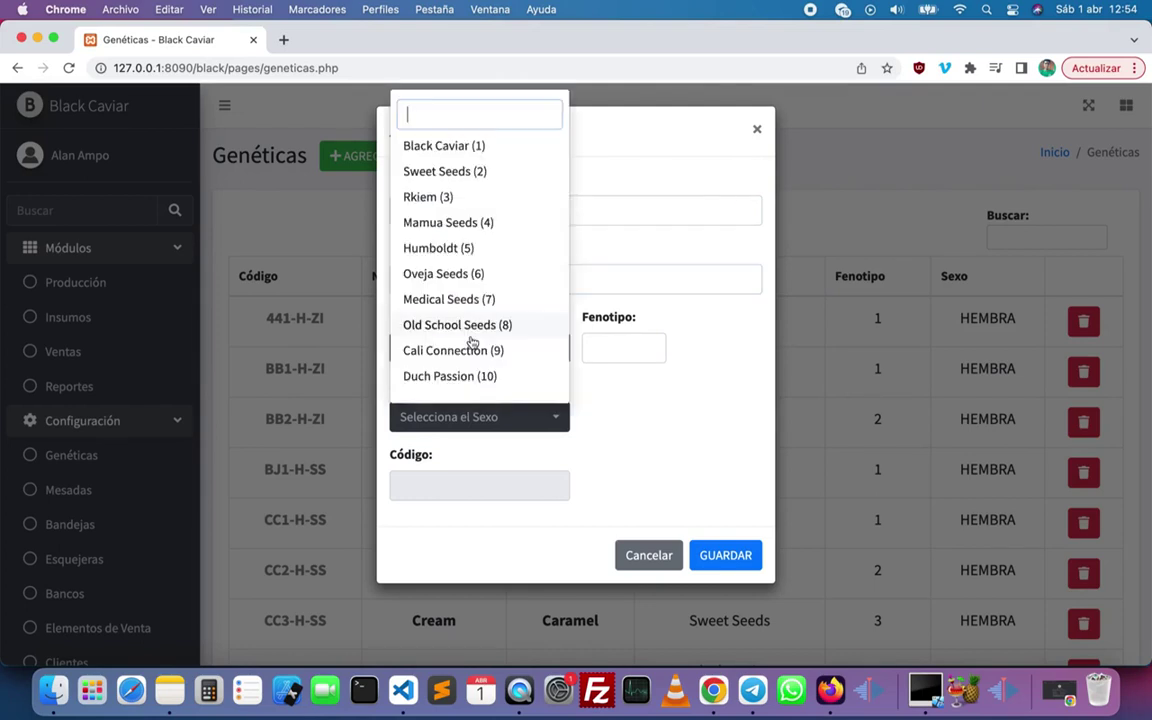
click(448, 149)
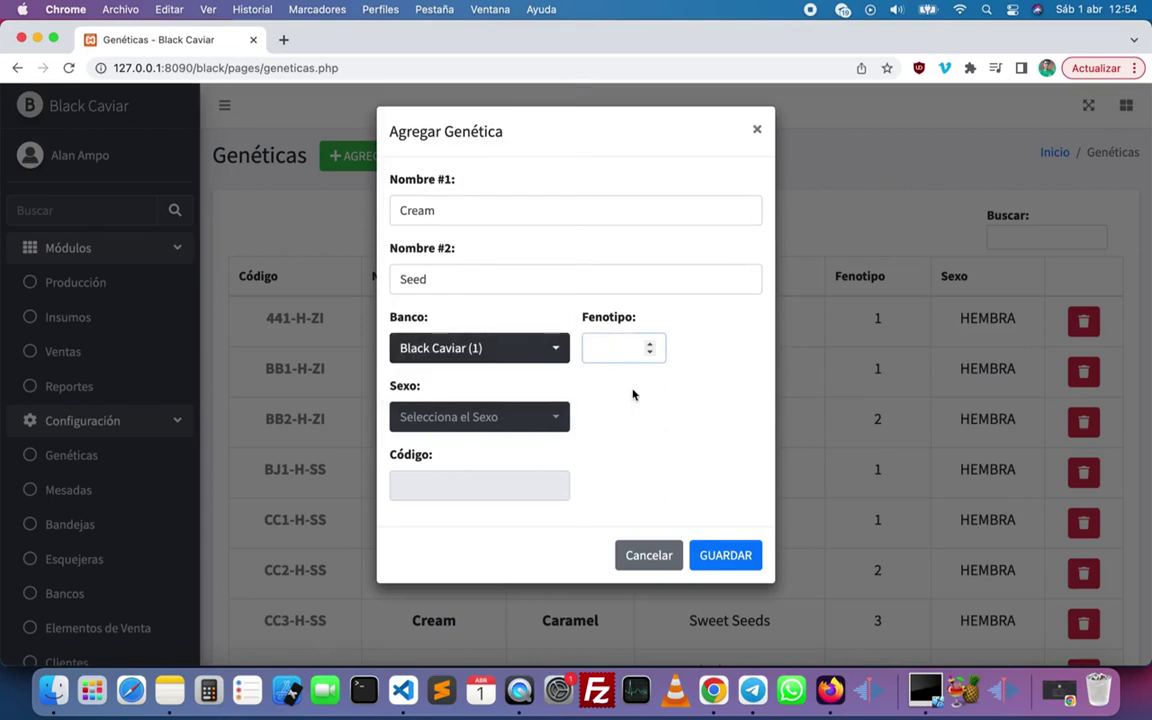
text(1)
click(535, 425)
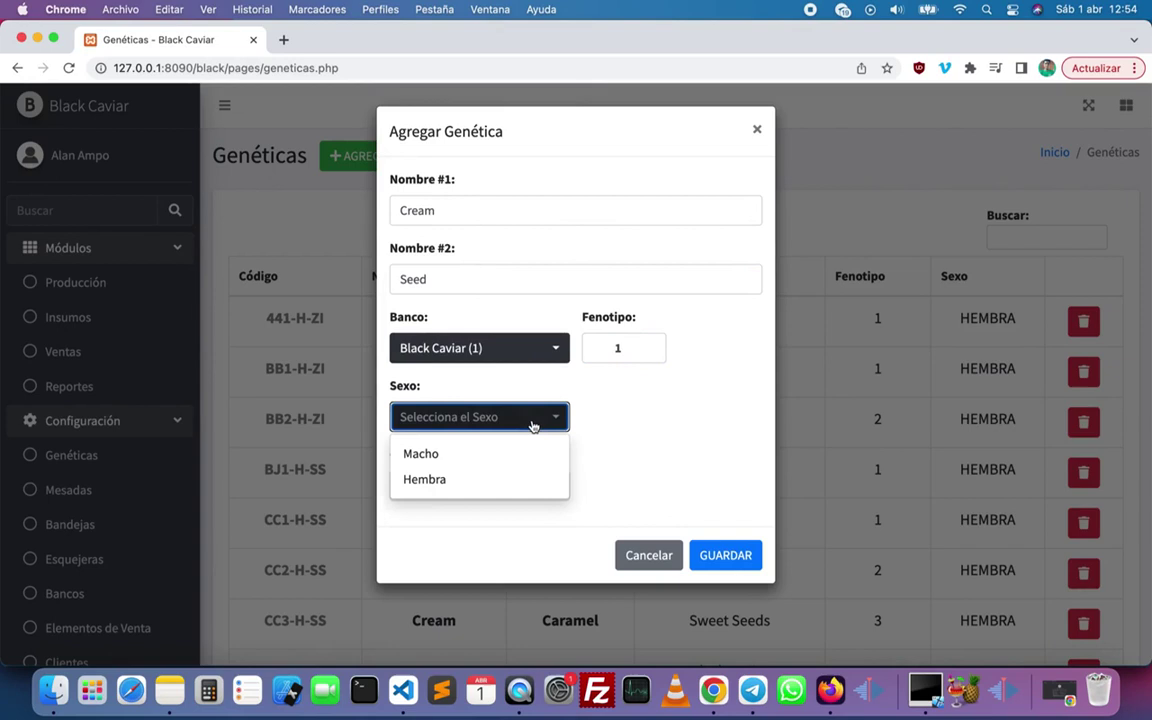
click(511, 455)
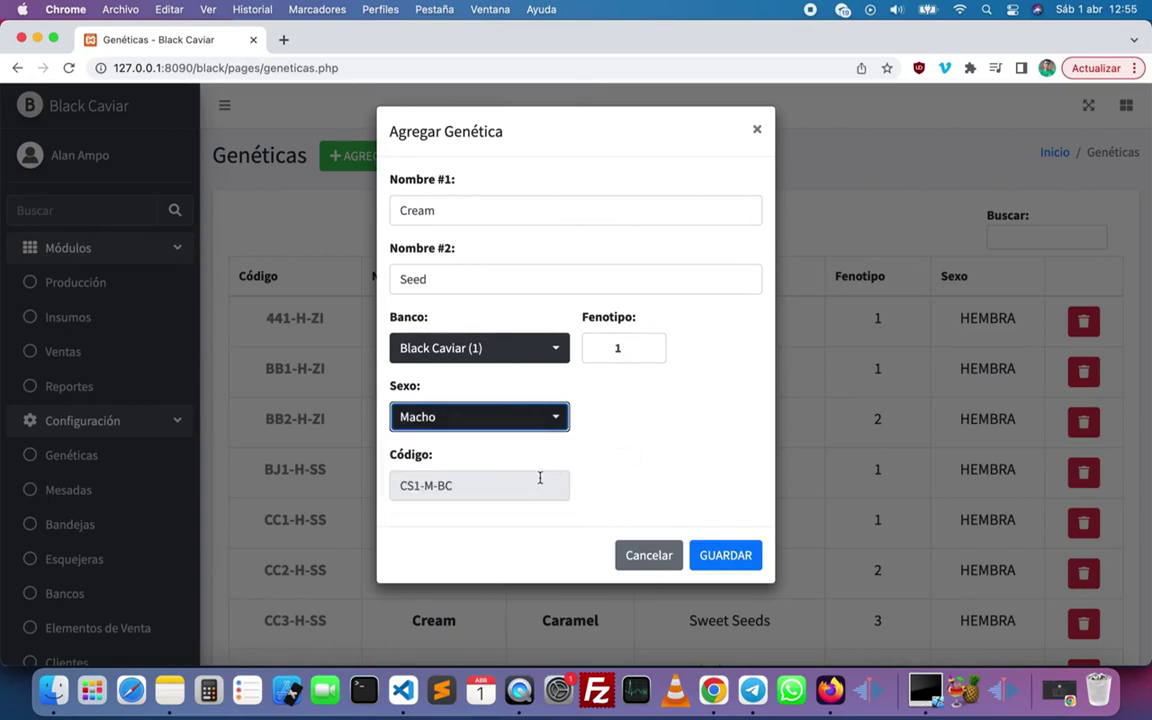
click(651, 496)
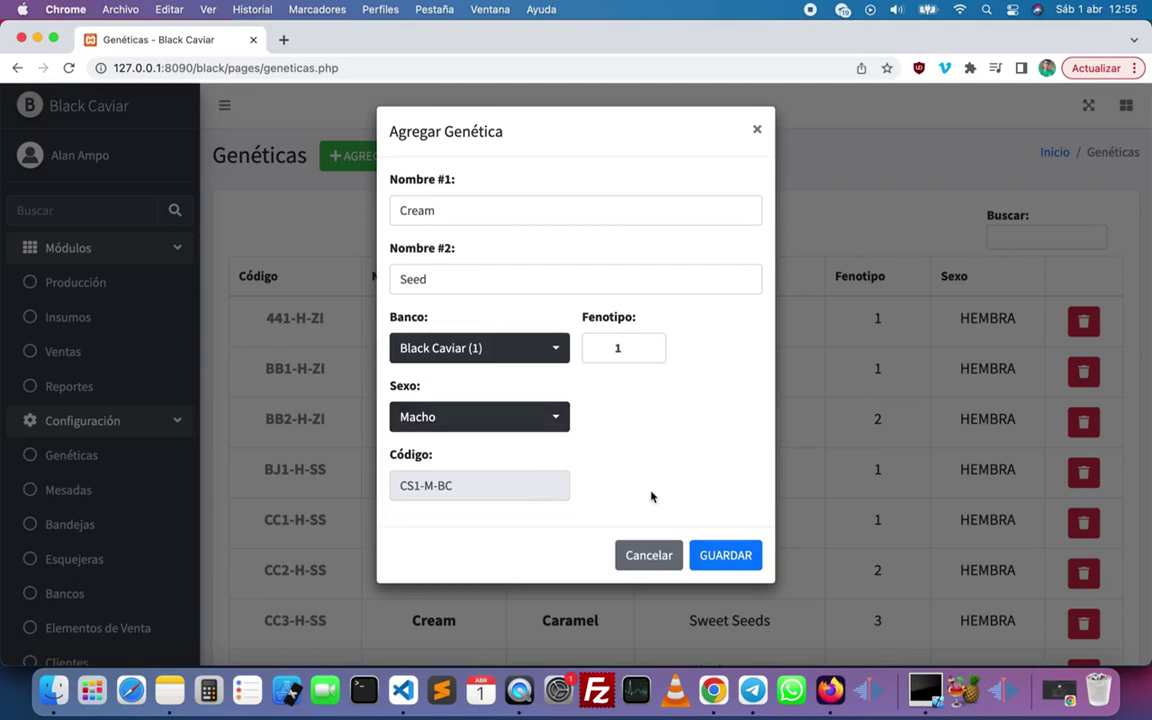
click(726, 556)
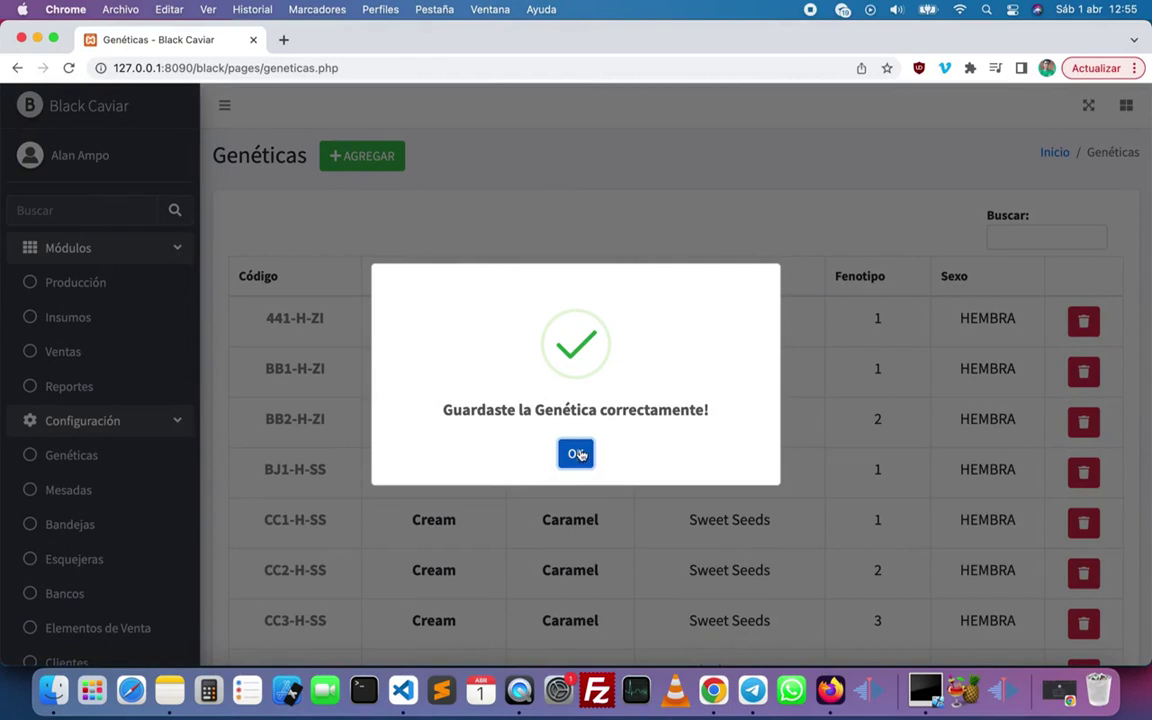
click(579, 455)
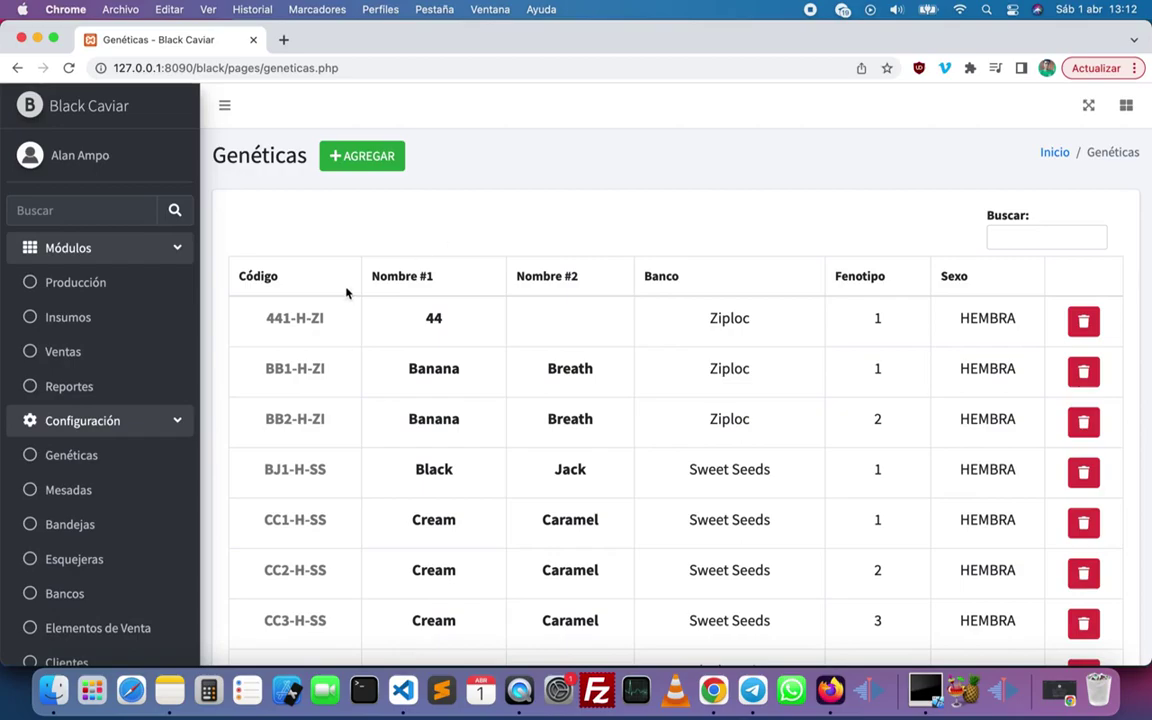
Open and scroll through the Esquejeras list.
scroll(154, 503, down, 2)
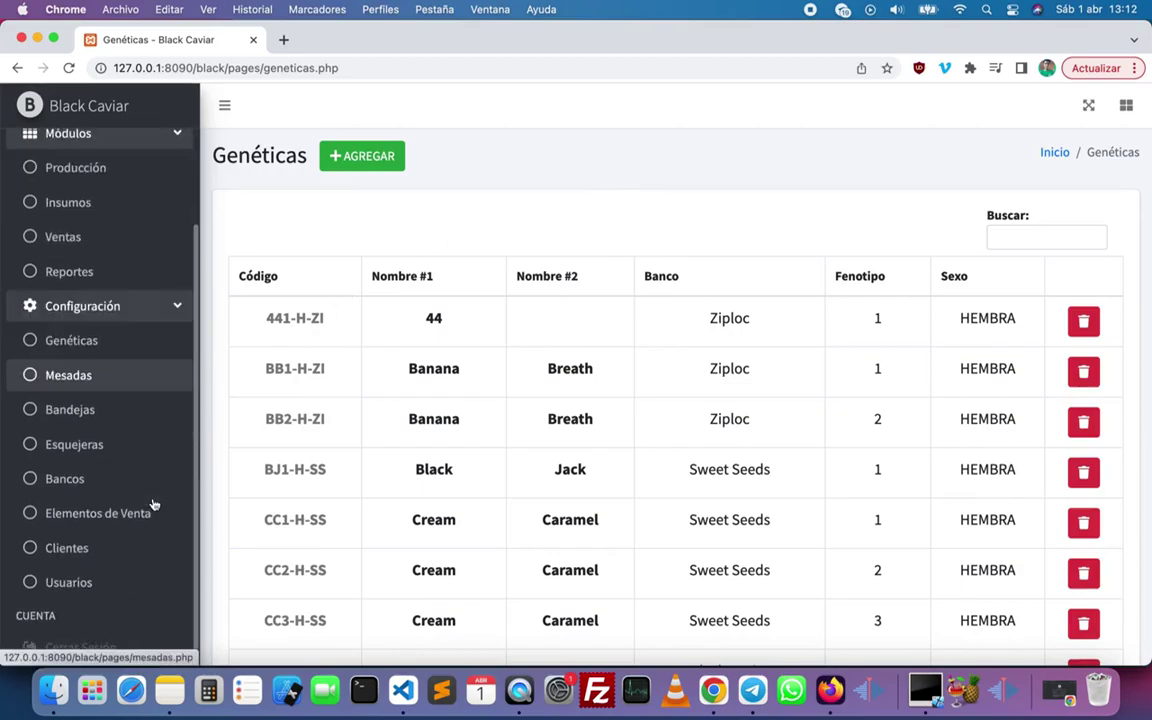
click(108, 456)
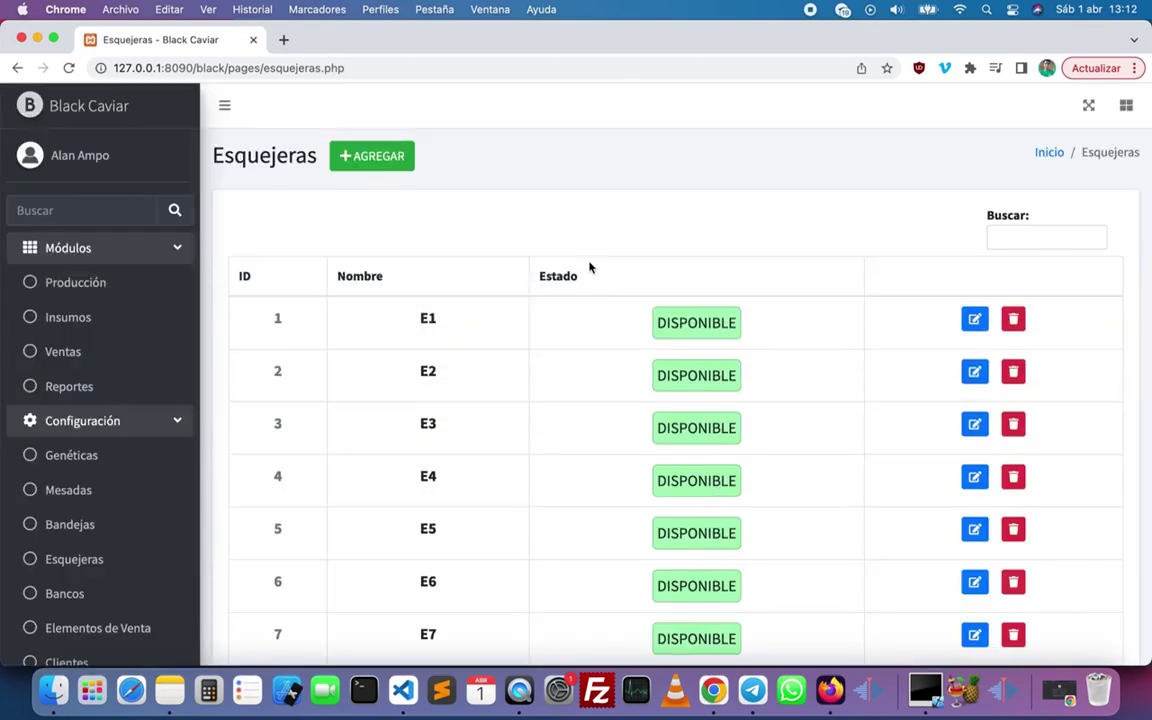
scroll(593, 264, down, 5)
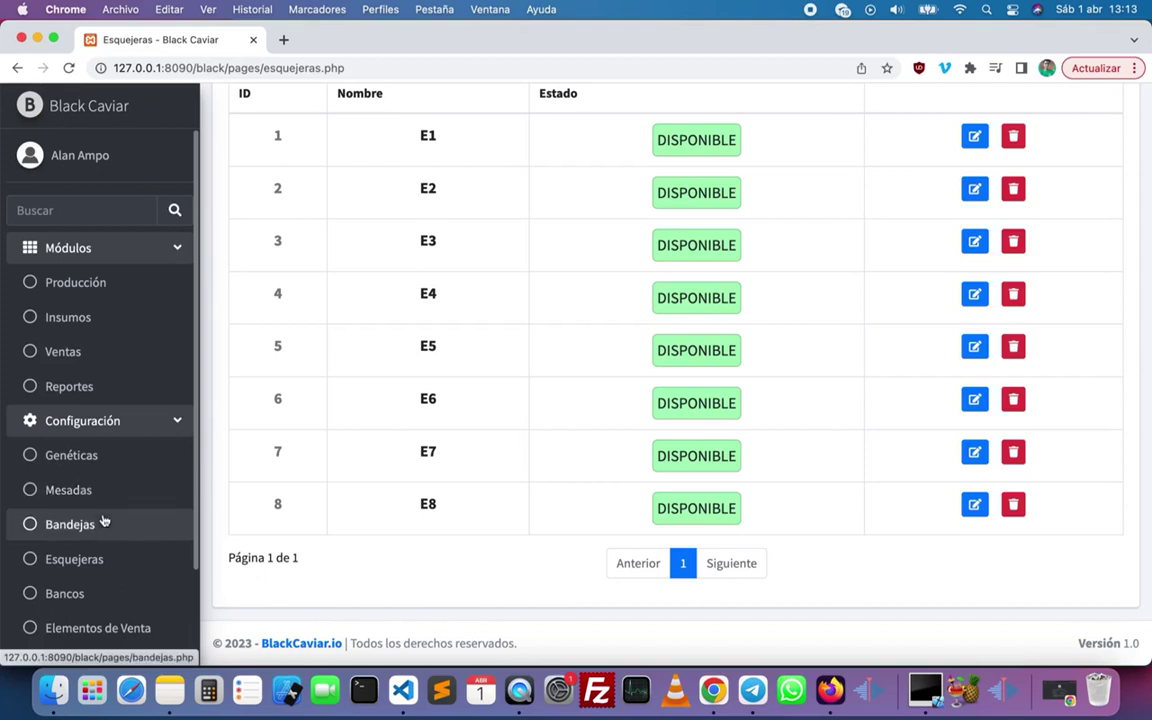
scroll(95, 533, down, 1)
Look through Bandejas, then open the Mesadas list showing tables A1–A6 and B1.
click(50, 484)
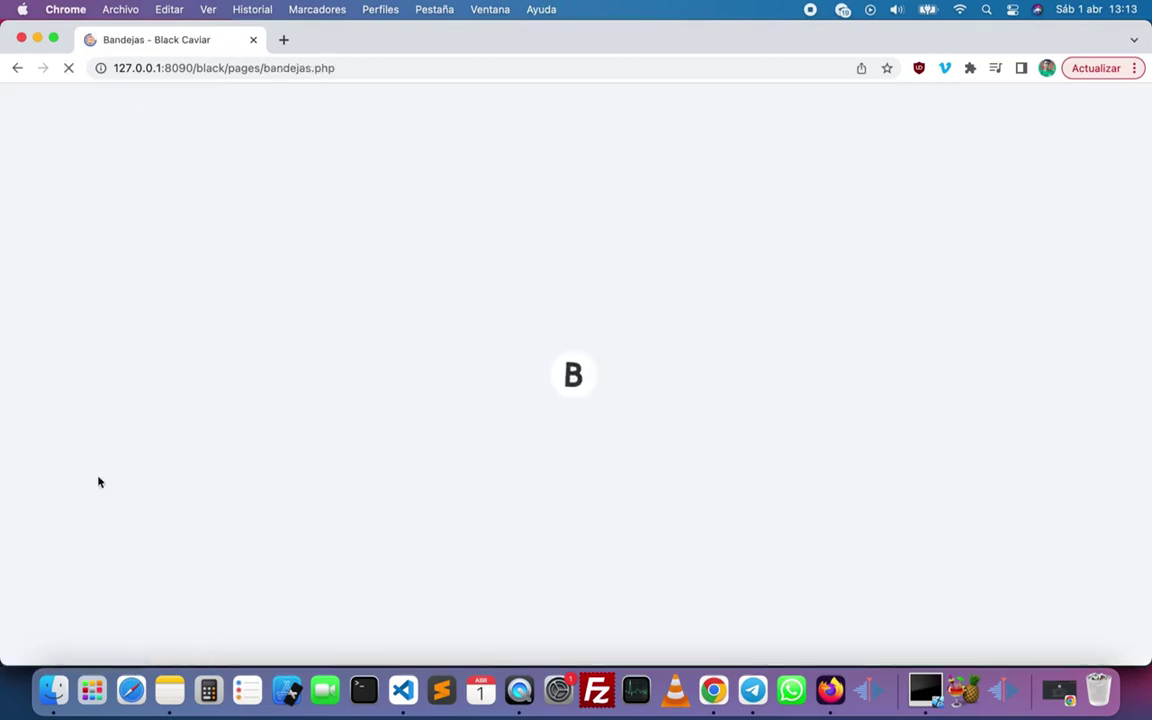
scroll(515, 363, down, 5)
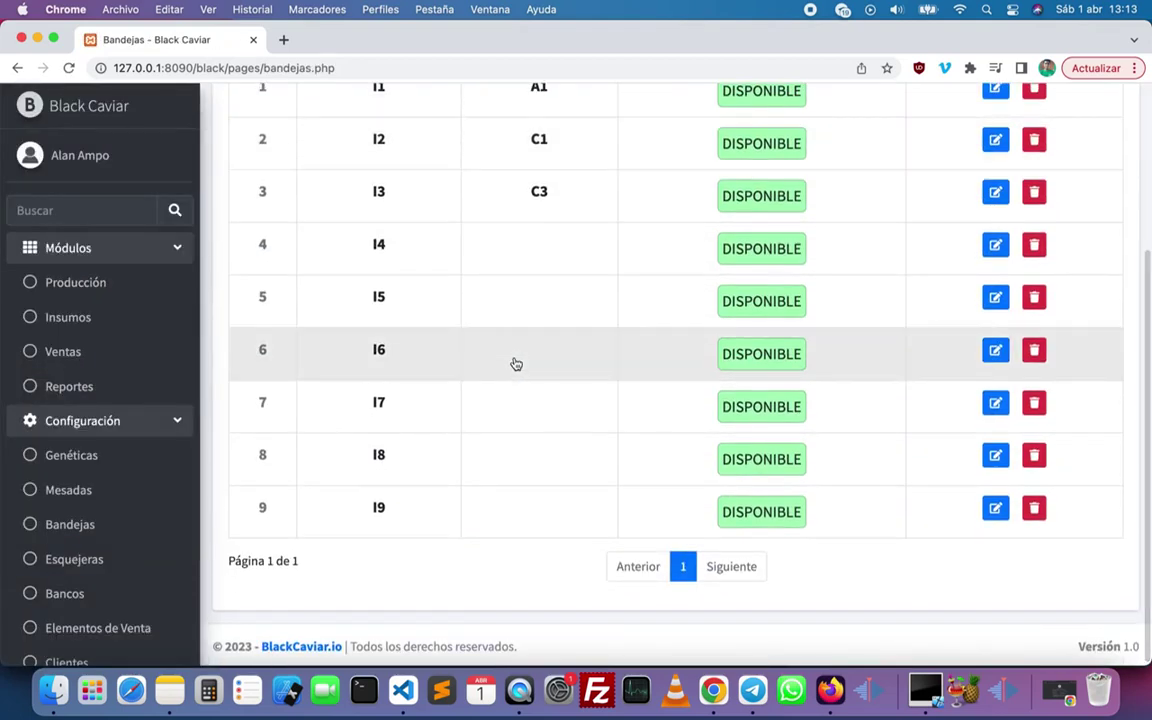
scroll(515, 363, up, 5)
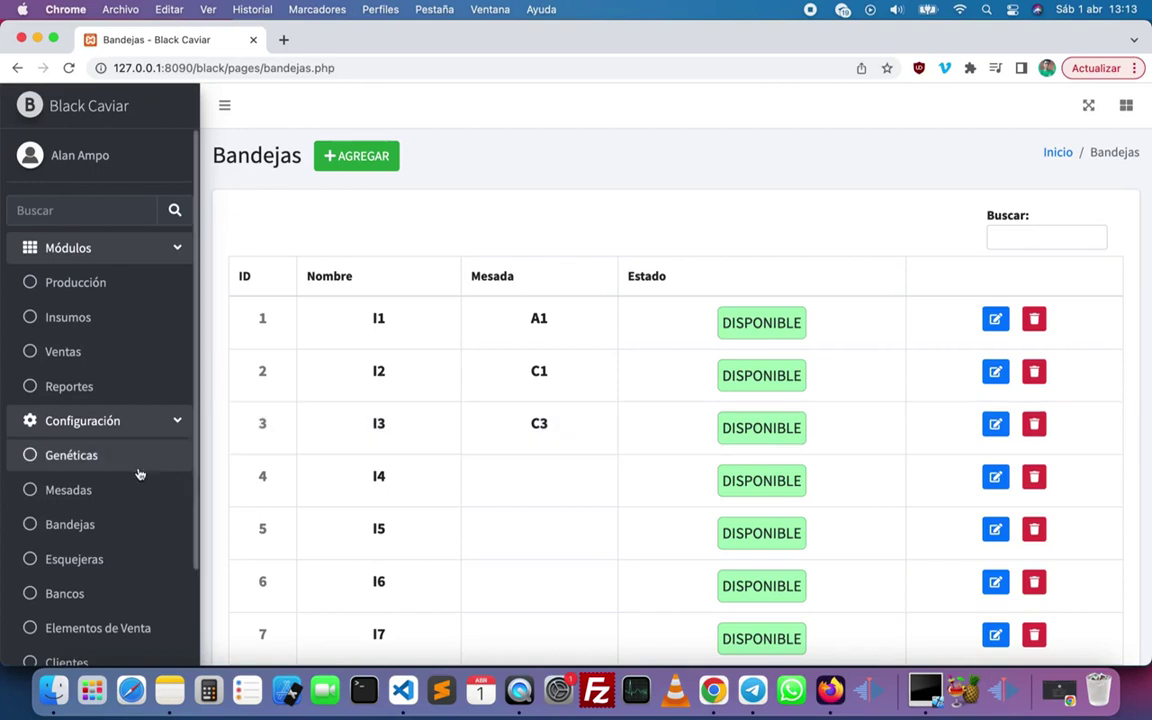
click(90, 499)
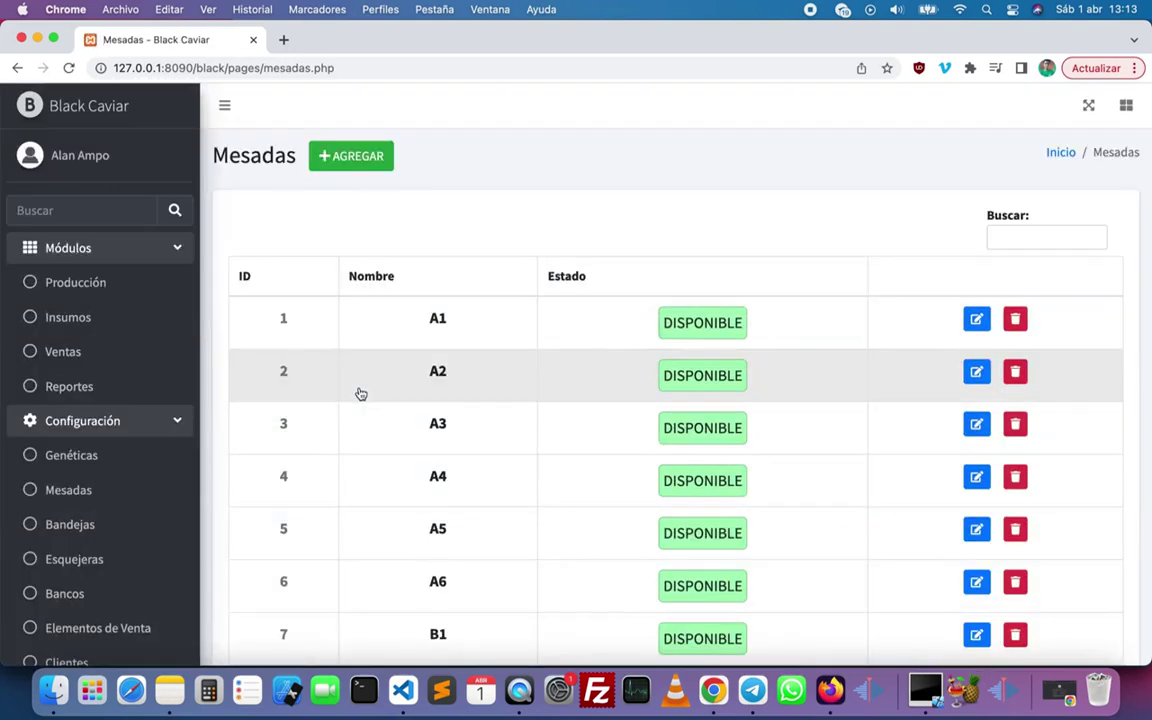
scroll(361, 394, down, 10)
scroll(361, 394, up, 10)
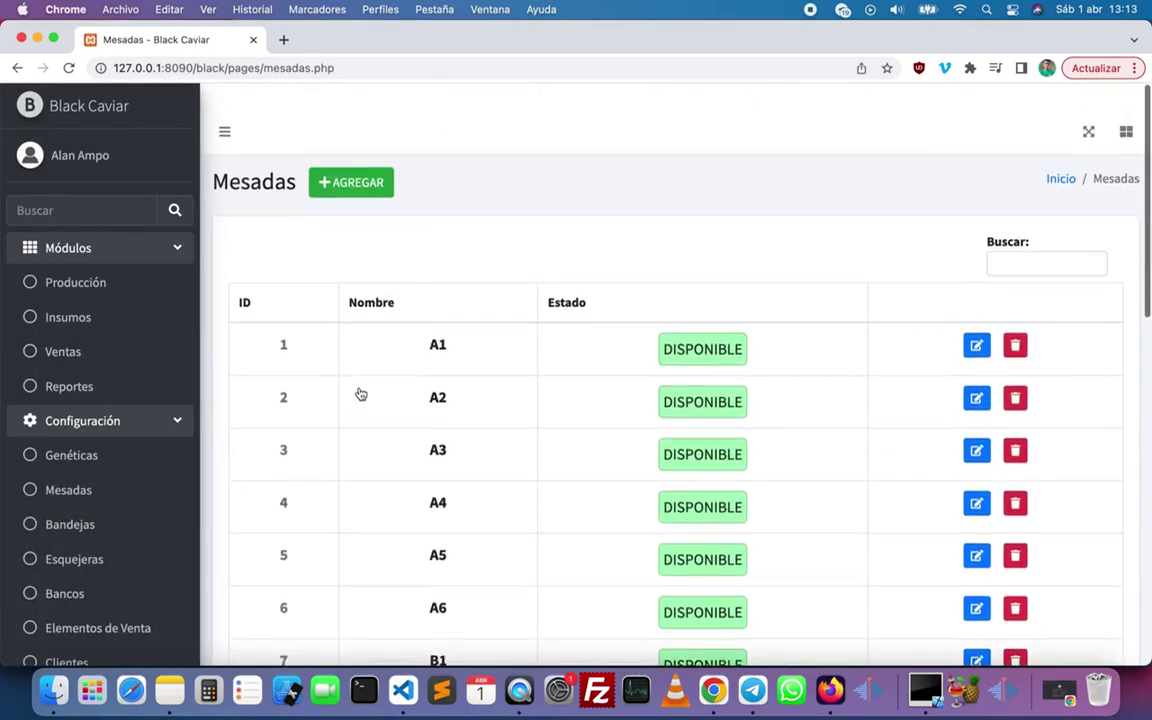
Add mesada M6 with Estado DISPONIBLE, save it and close the form.
click(377, 152)
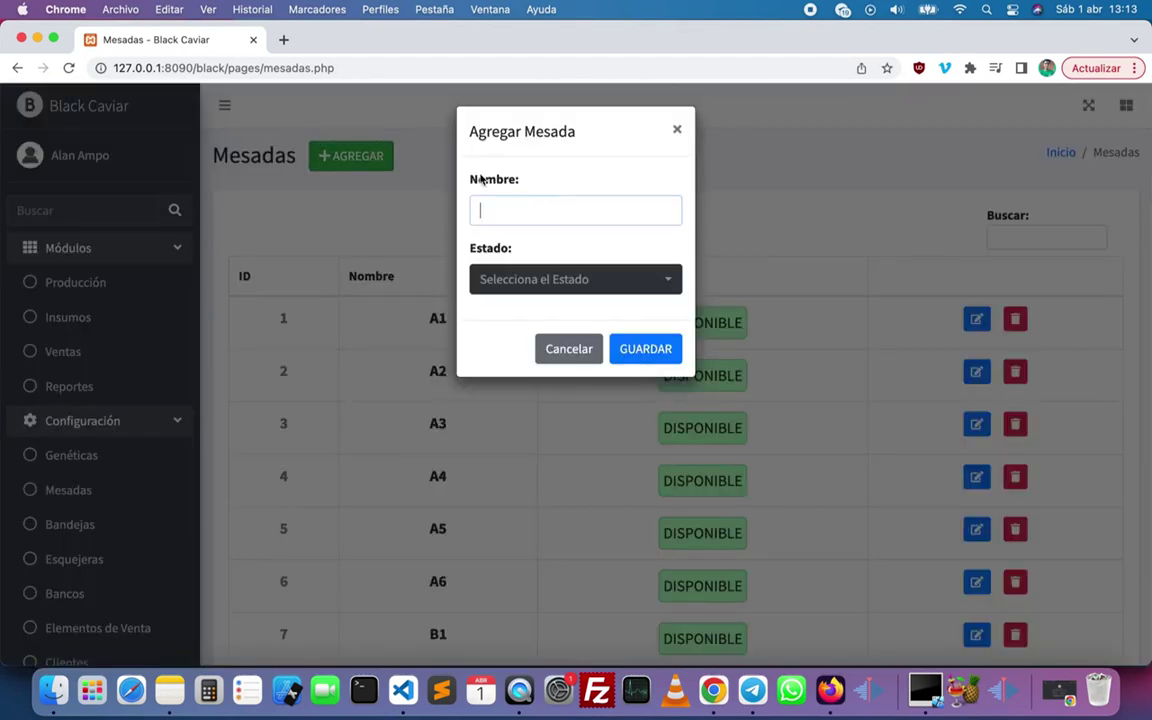
click(576, 283)
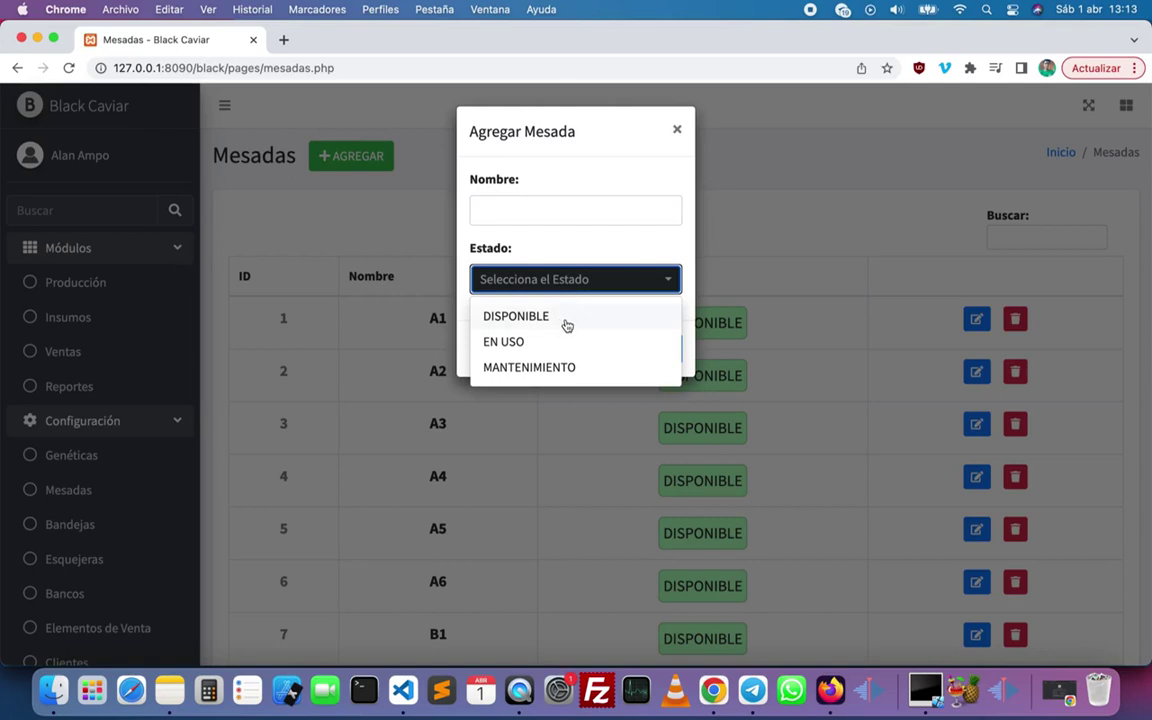
click(566, 318)
click(510, 202)
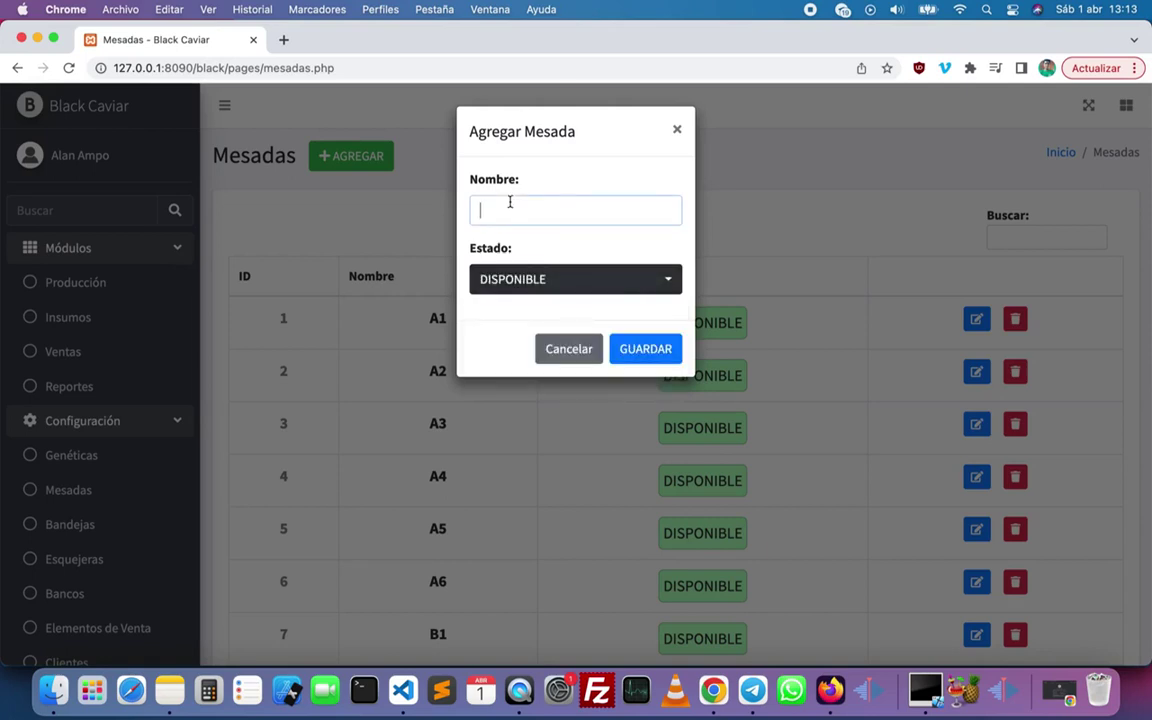
text(M6)
click(633, 352)
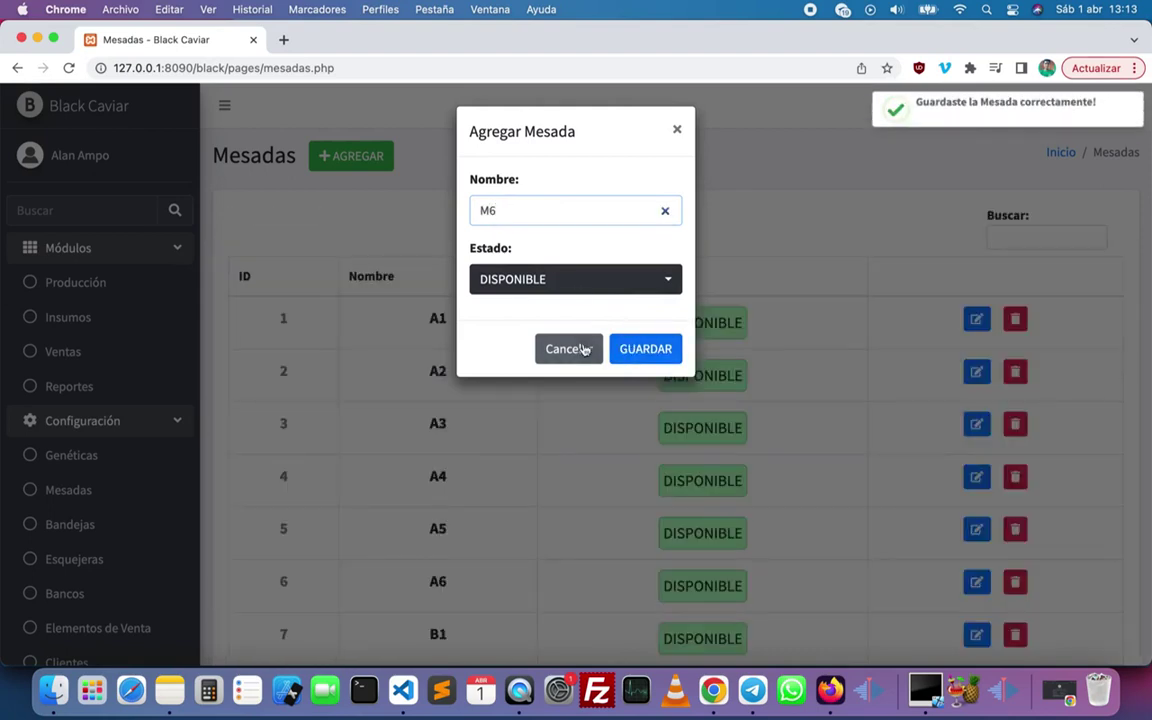
click(584, 347)
scroll(522, 352, down, 10)
scroll(522, 352, up, 10)
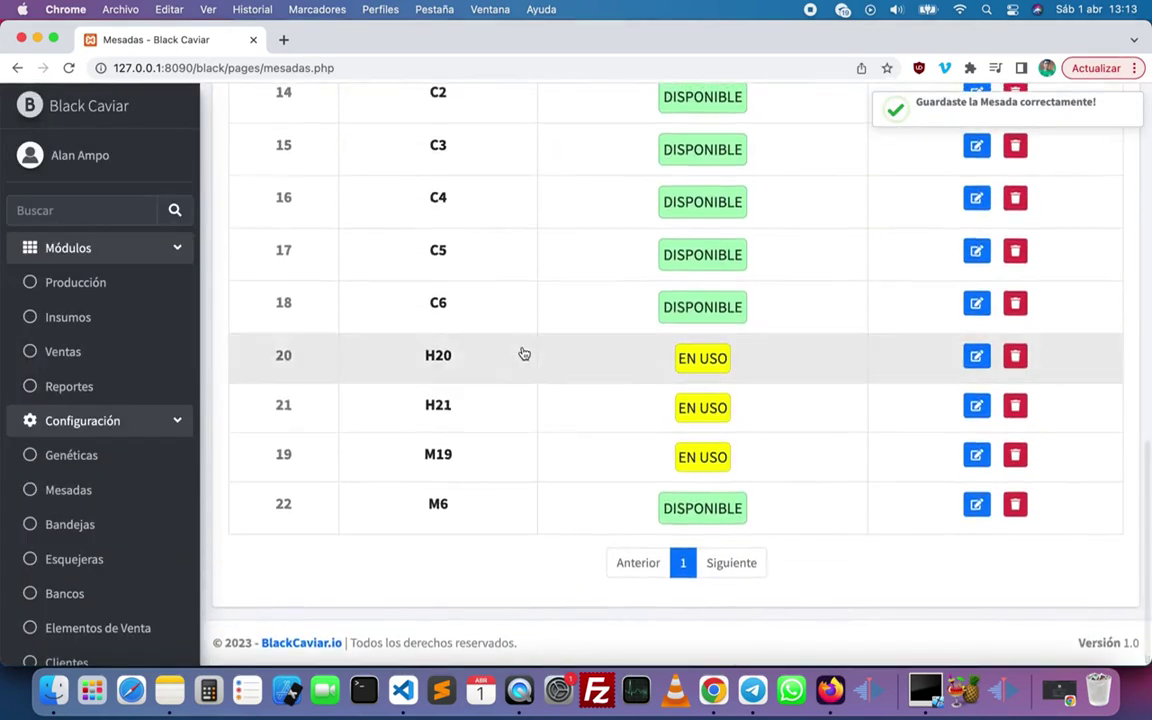
scroll(522, 352, down, 10)
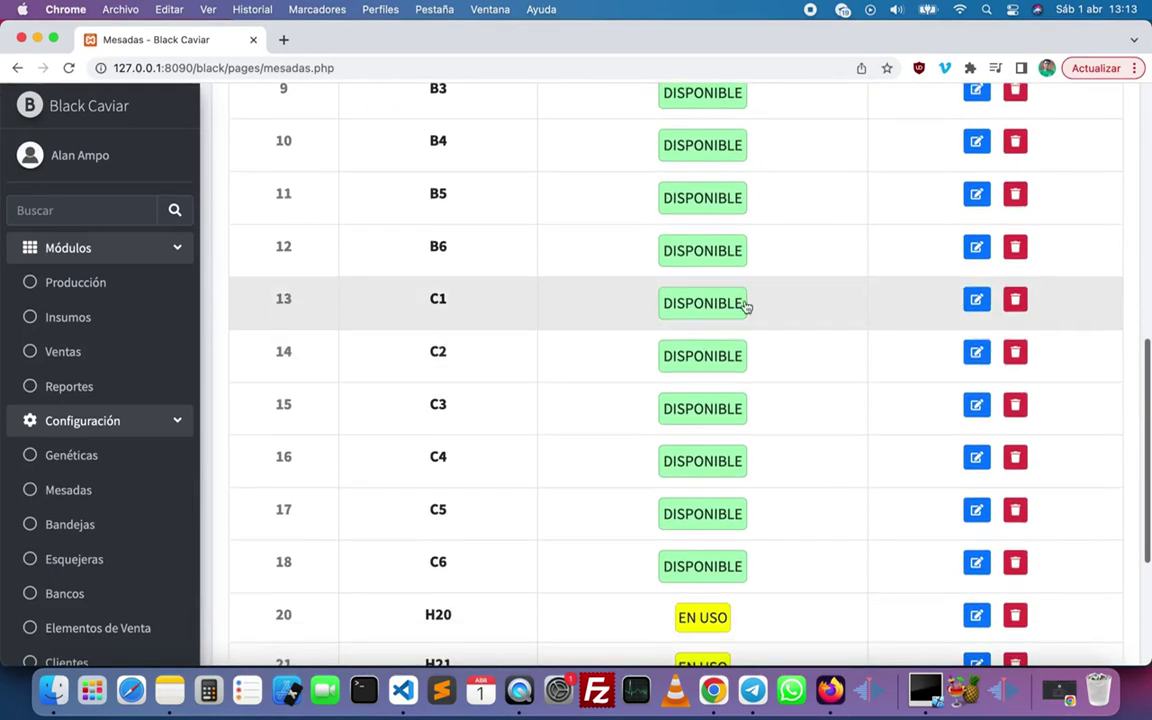
scroll(745, 306, down, 2)
click(977, 184)
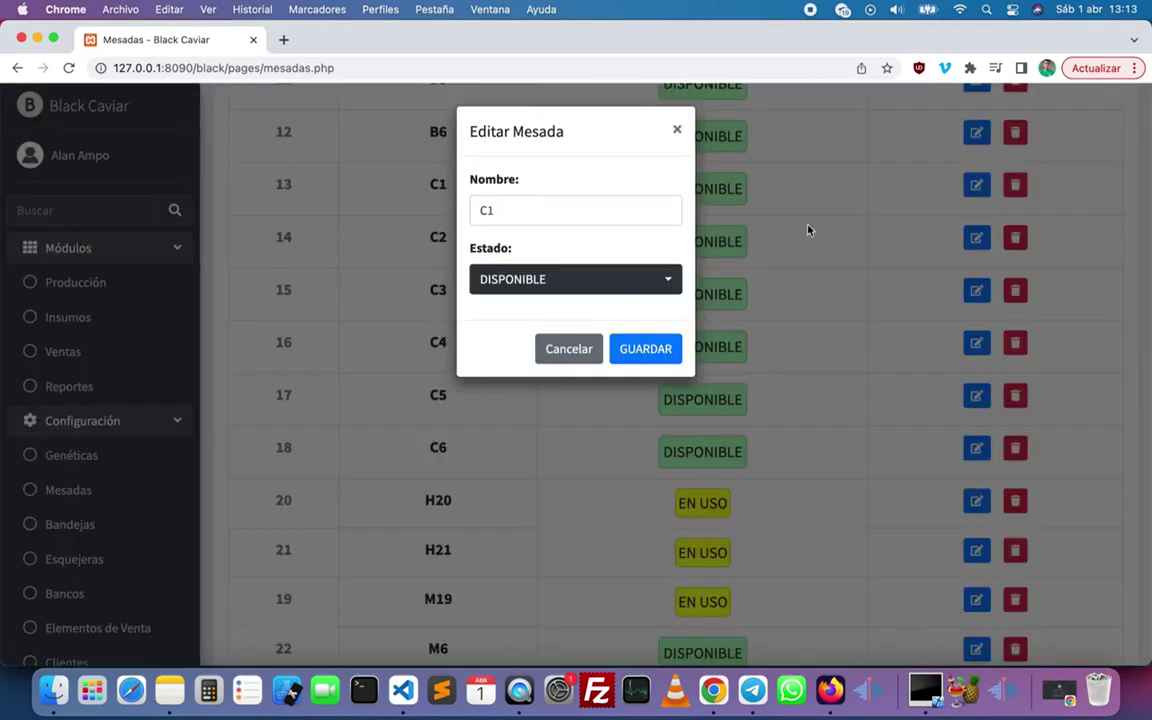
click(539, 293)
click(537, 342)
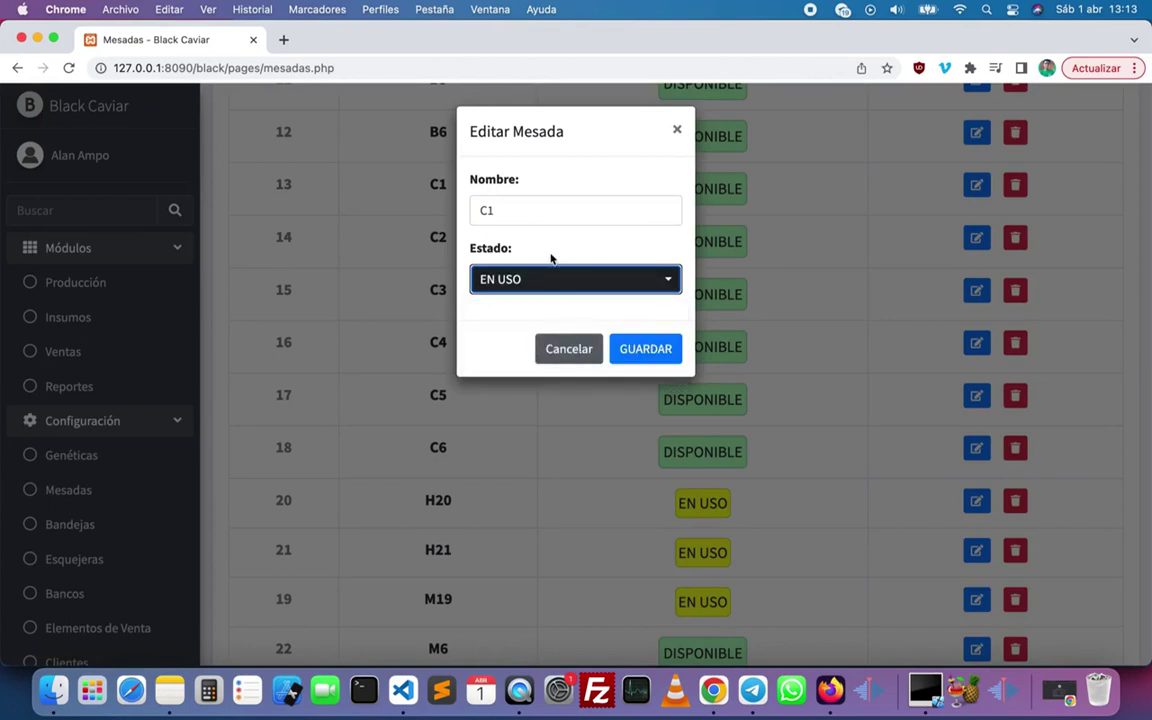
click(560, 211)
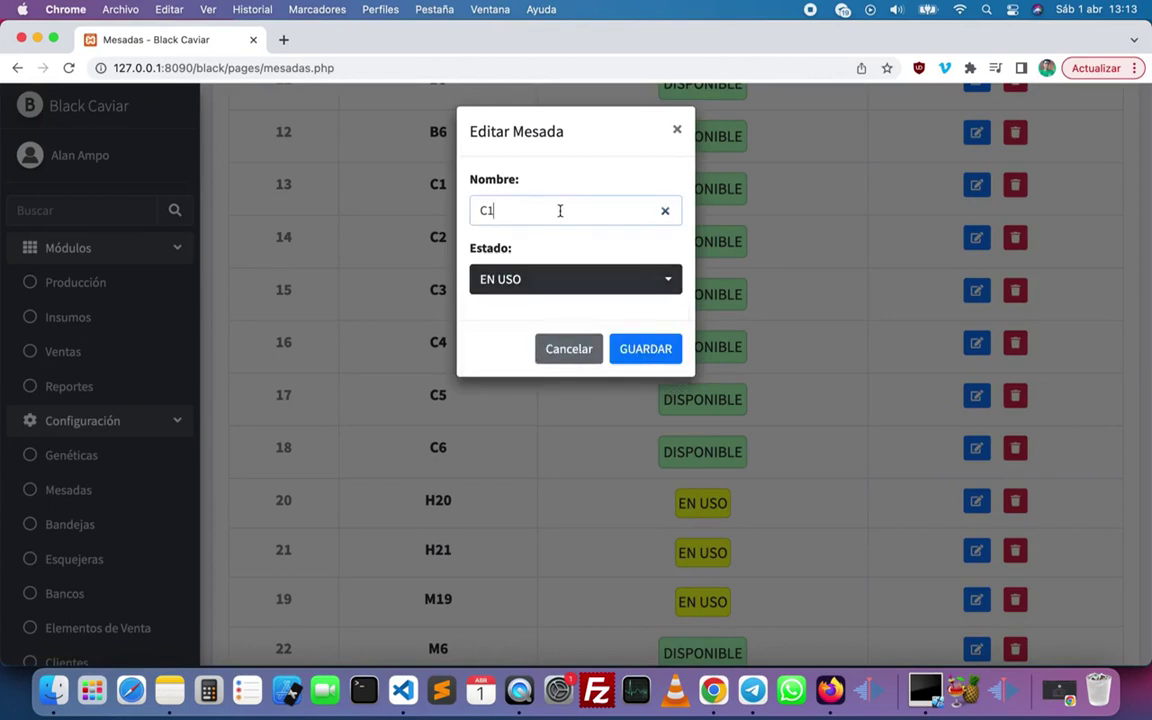
click(566, 348)
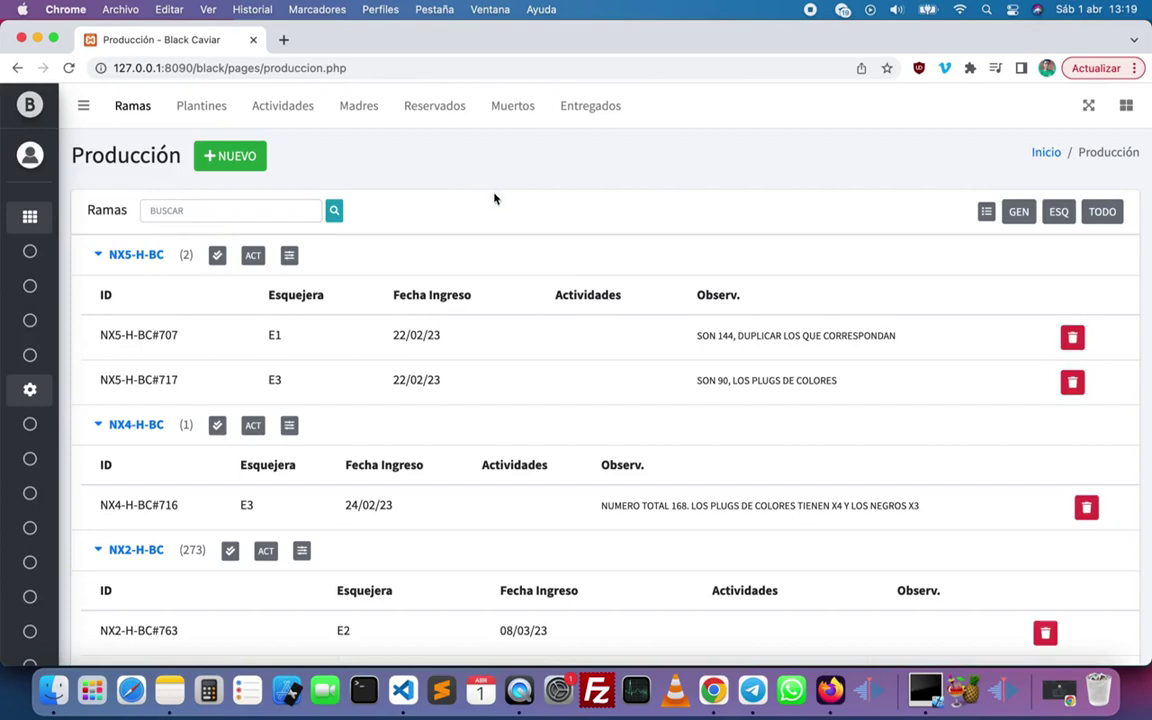
scroll(465, 200, down, 4)
scroll(443, 193, down, 3)
scroll(443, 193, up, 5)
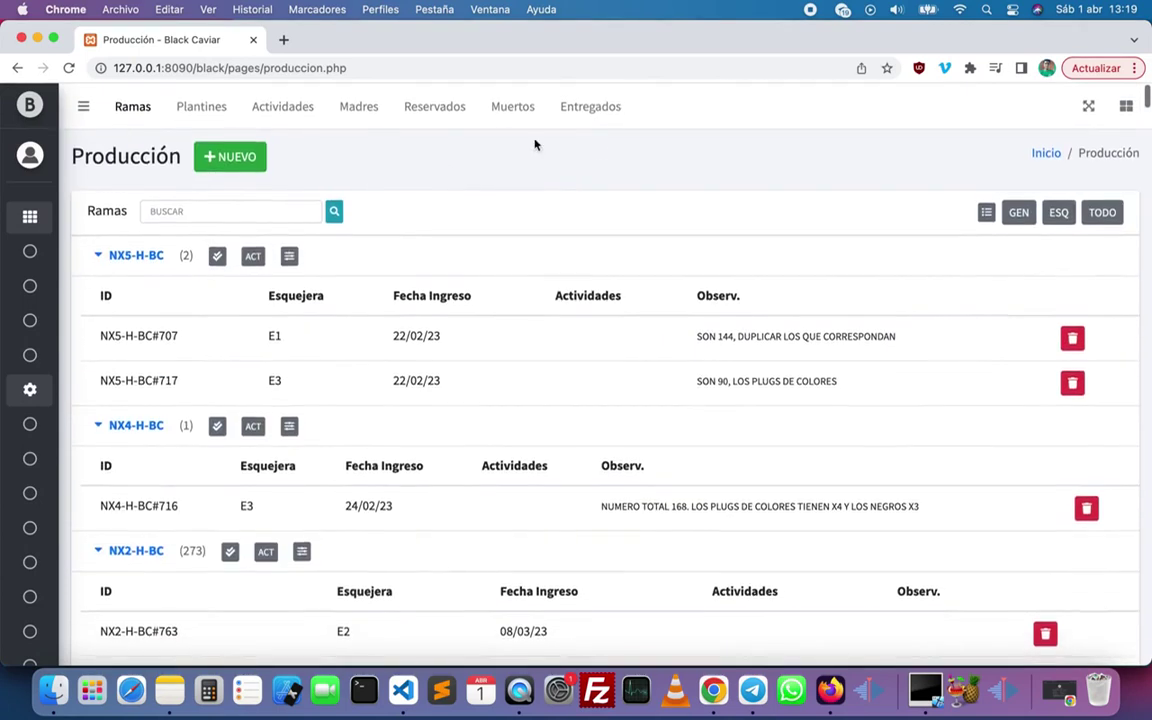
click(986, 212)
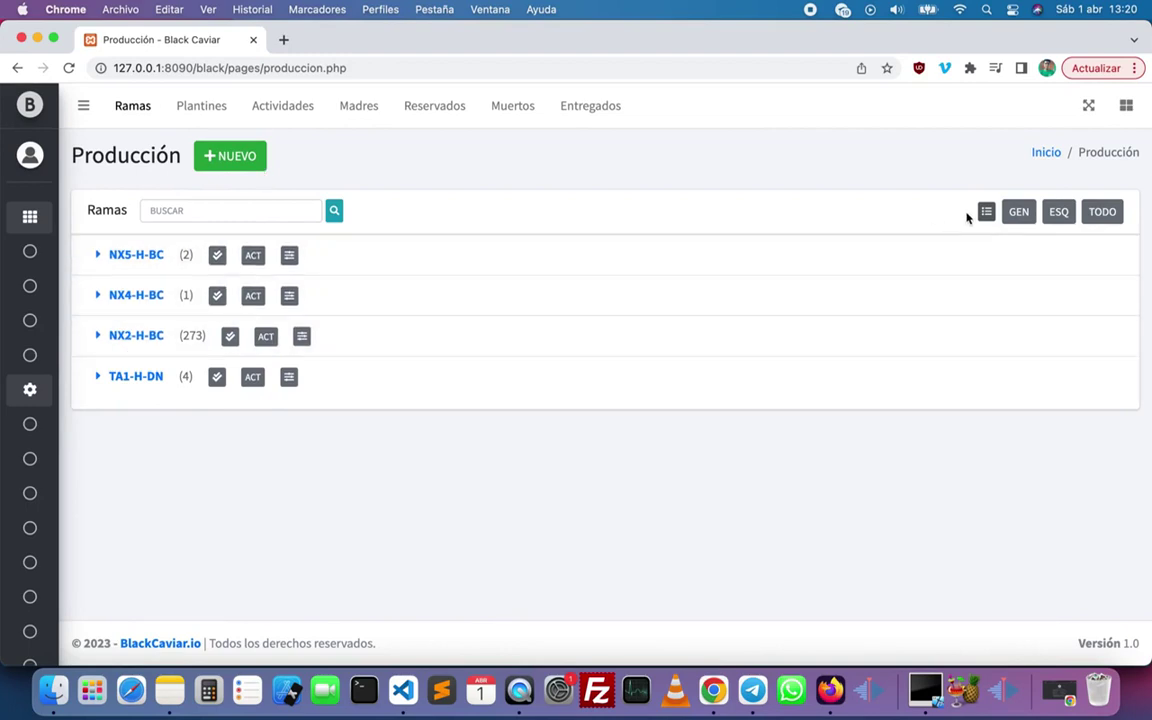
click(987, 214)
scroll(350, 470, down, 5)
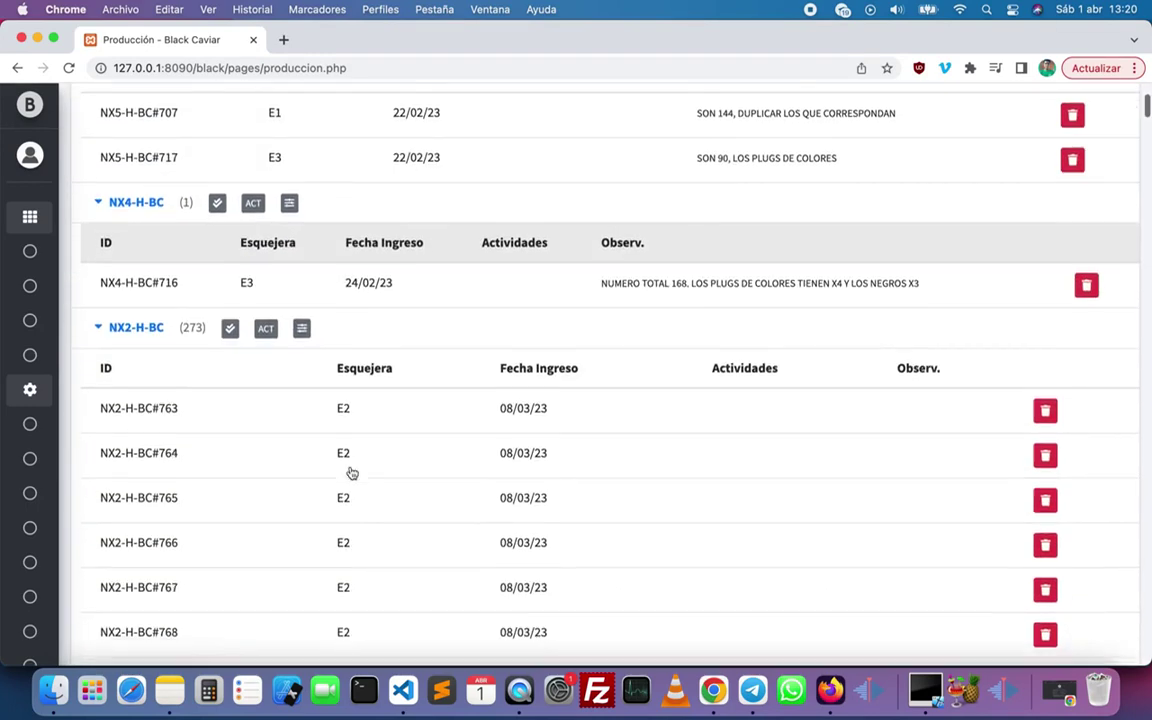
scroll(351, 472, down, 15)
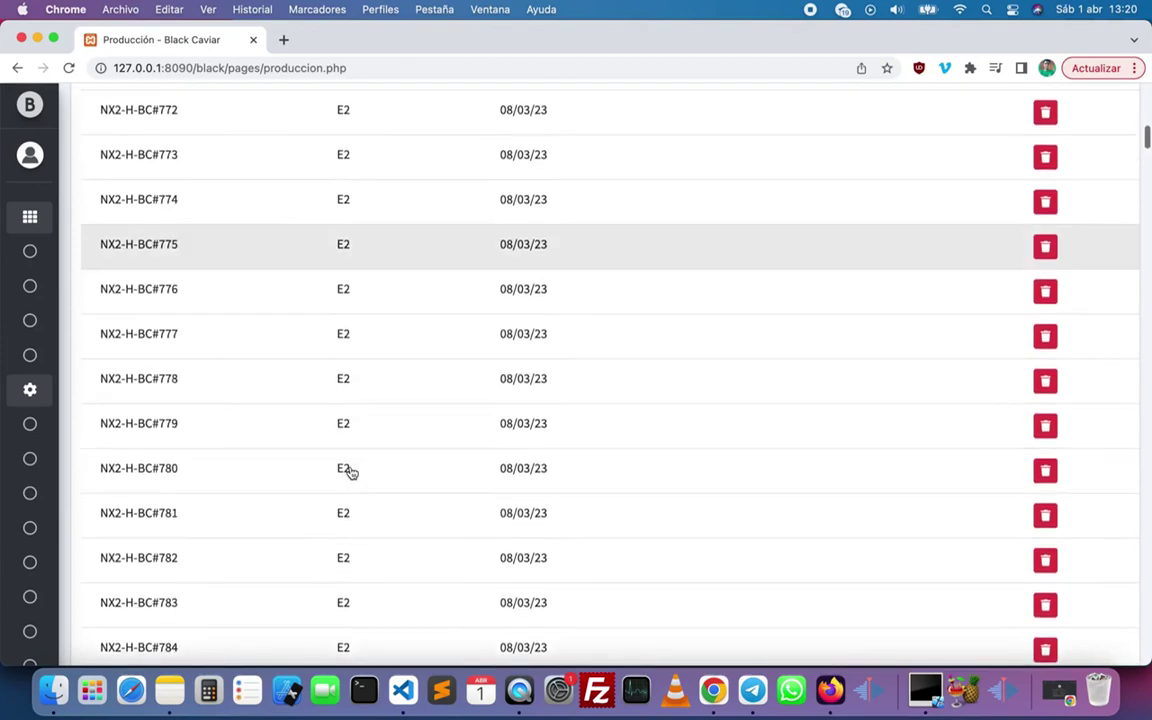
scroll(350, 472, down, 20)
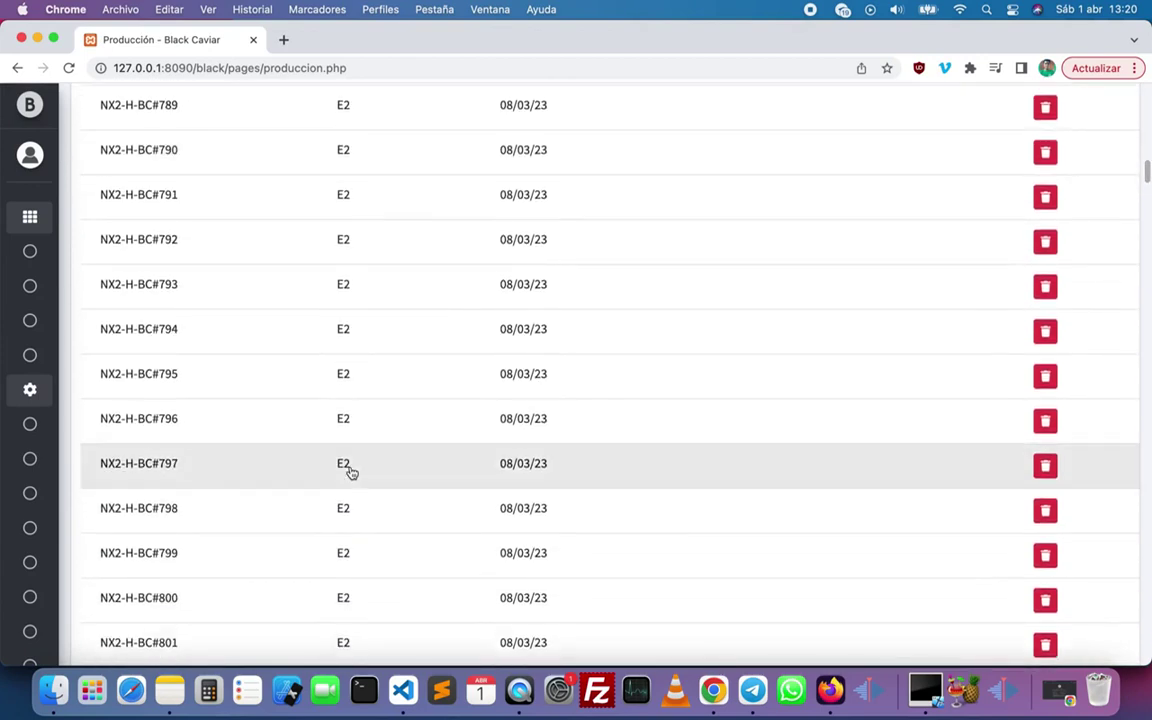
scroll(350, 472, down, 14)
scroll(351, 472, up, 20)
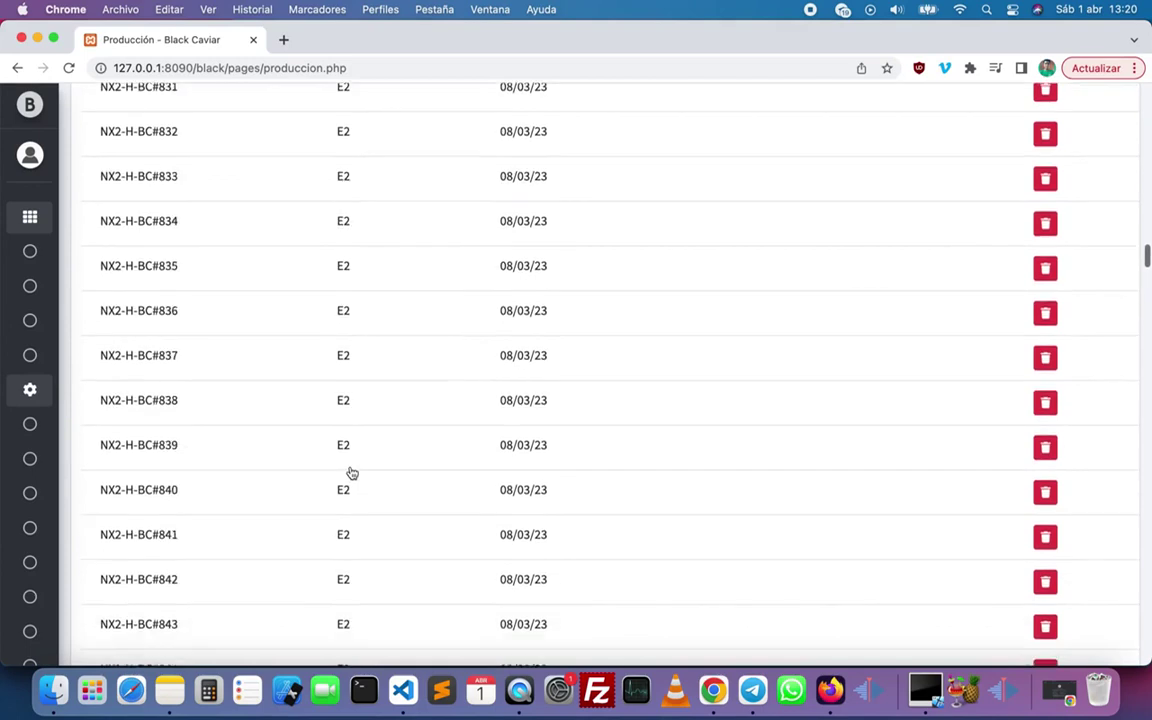
scroll(351, 472, up, 20)
scroll(351, 472, down, 20)
scroll(351, 472, up, 6)
scroll(350, 472, up, 20)
scroll(350, 472, down, 20)
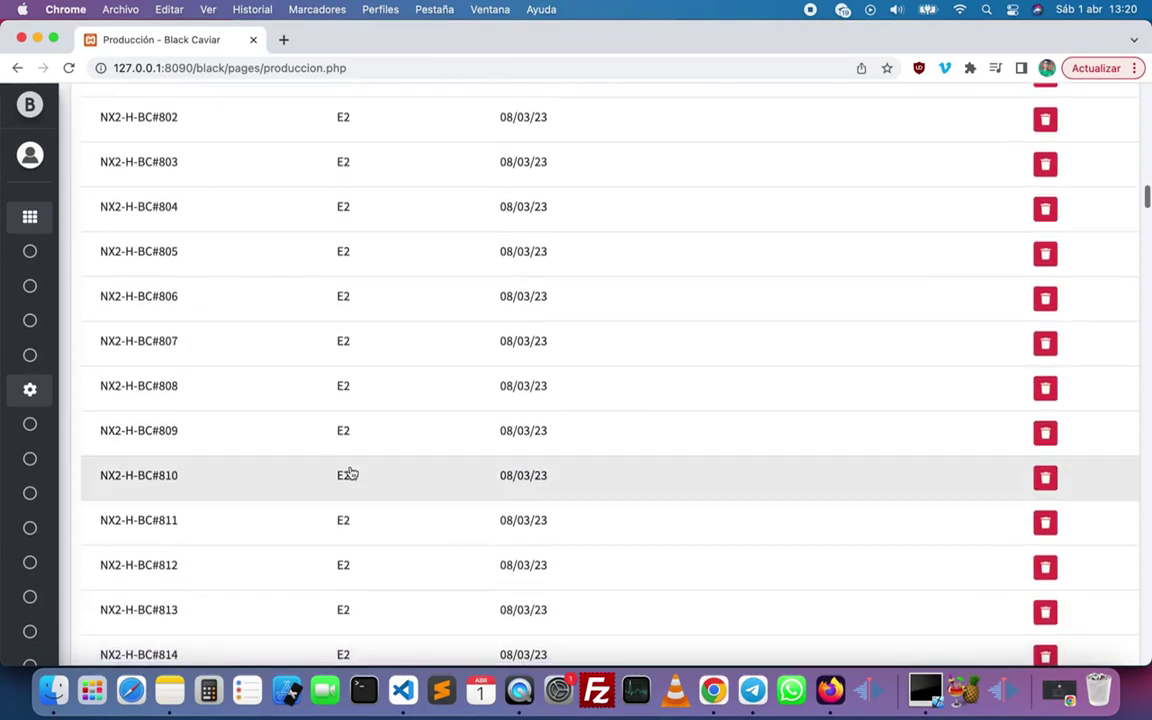
scroll(350, 472, down, 5)
scroll(350, 471, up, 20)
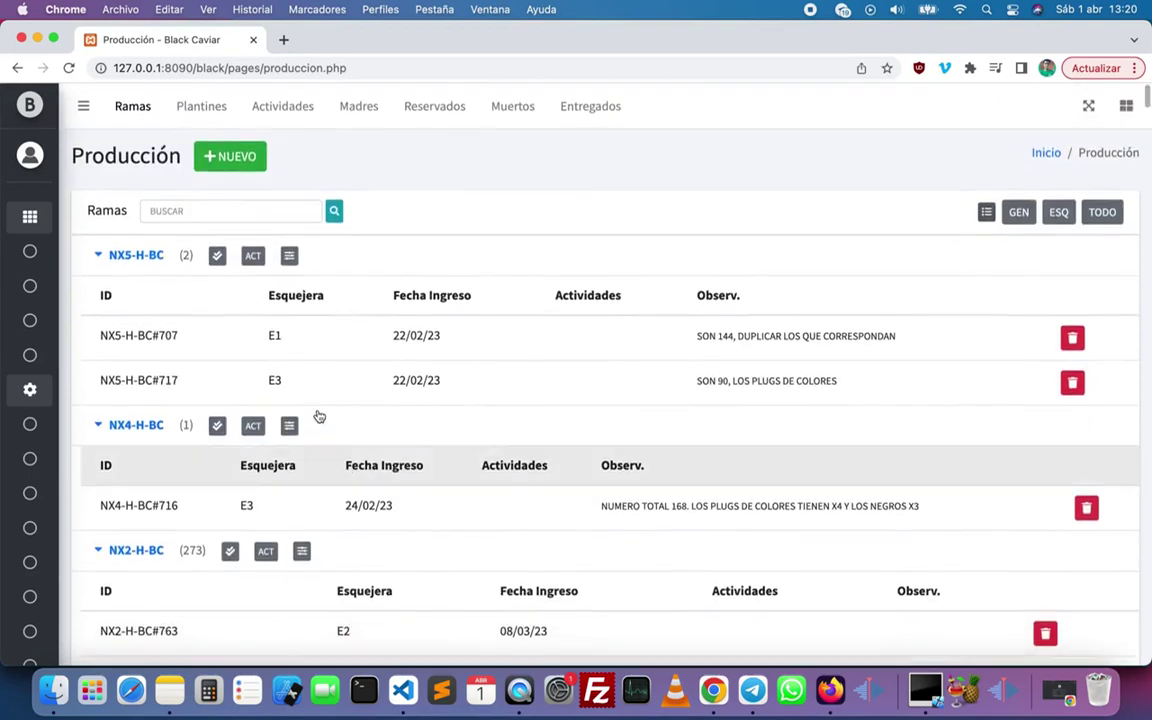
click(205, 110)
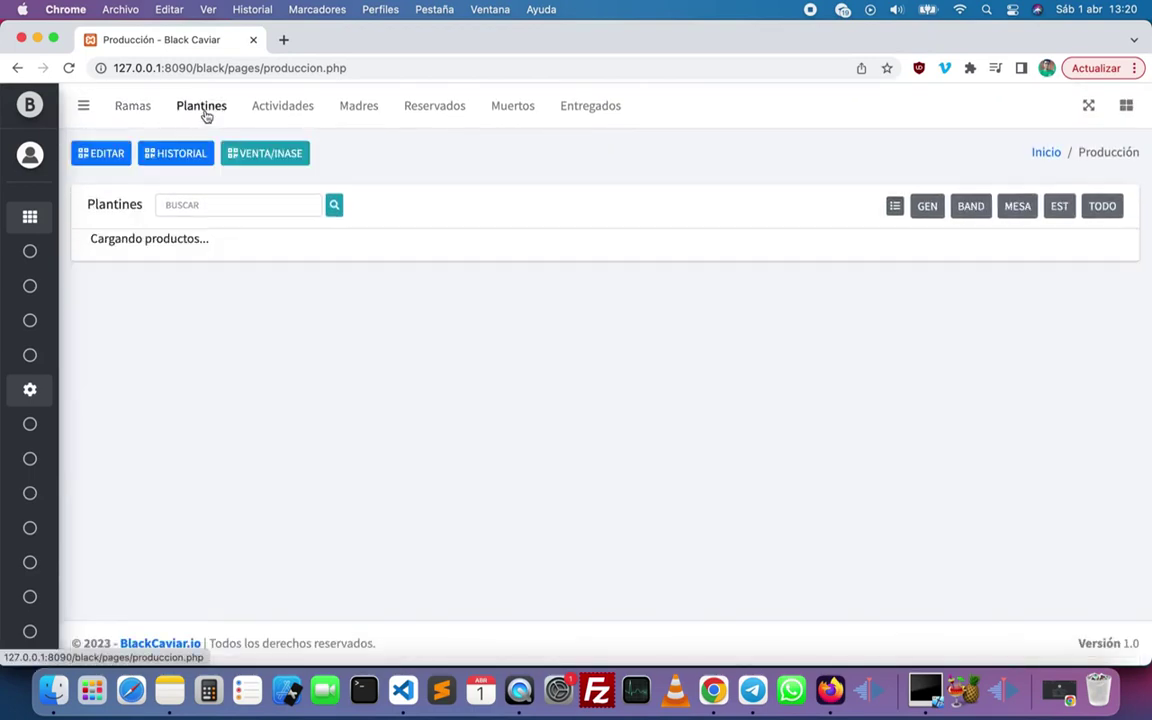
click(295, 121)
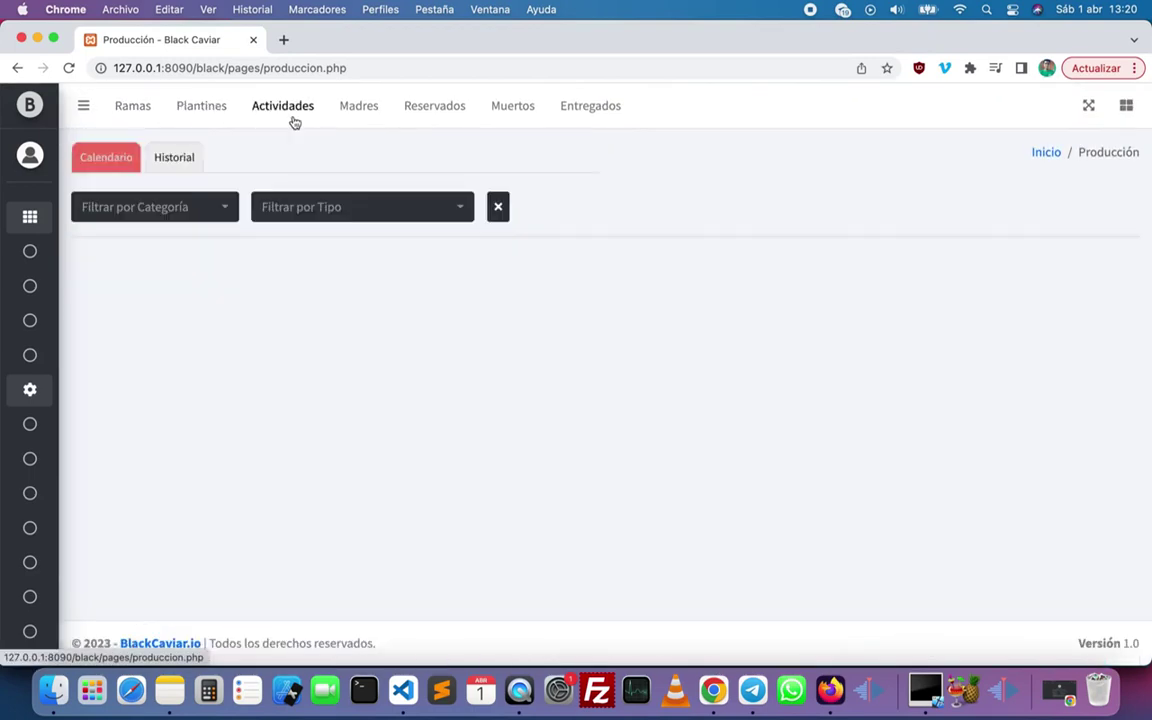
click(359, 122)
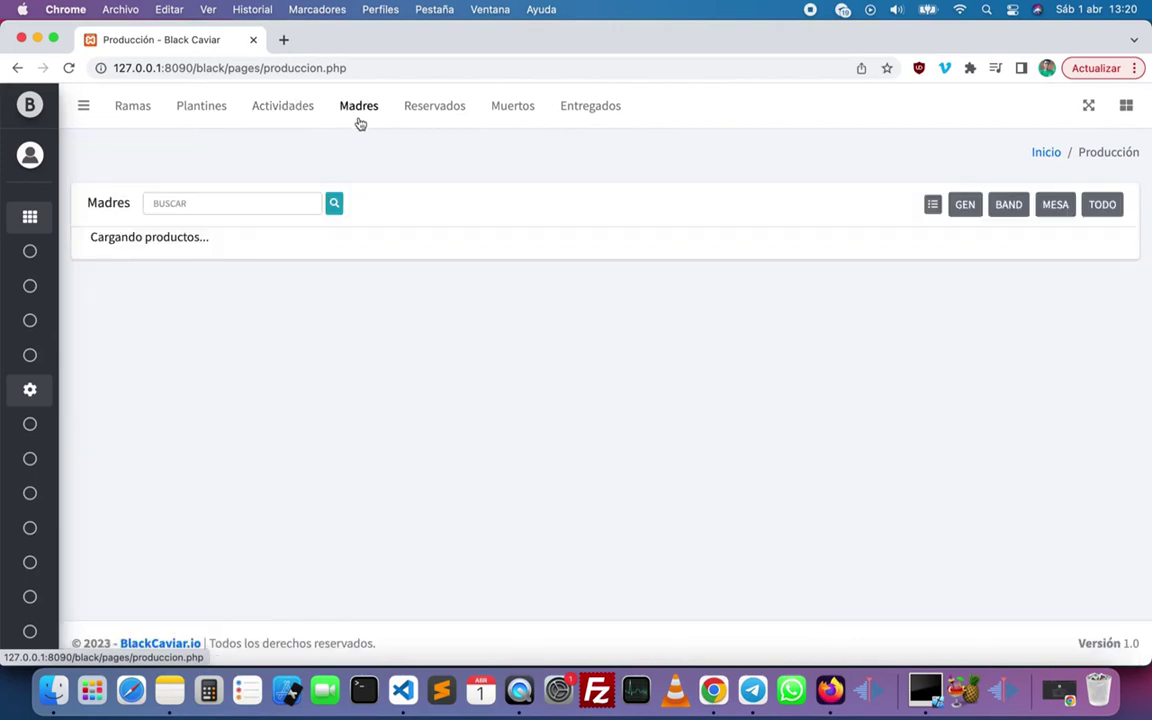
click(444, 114)
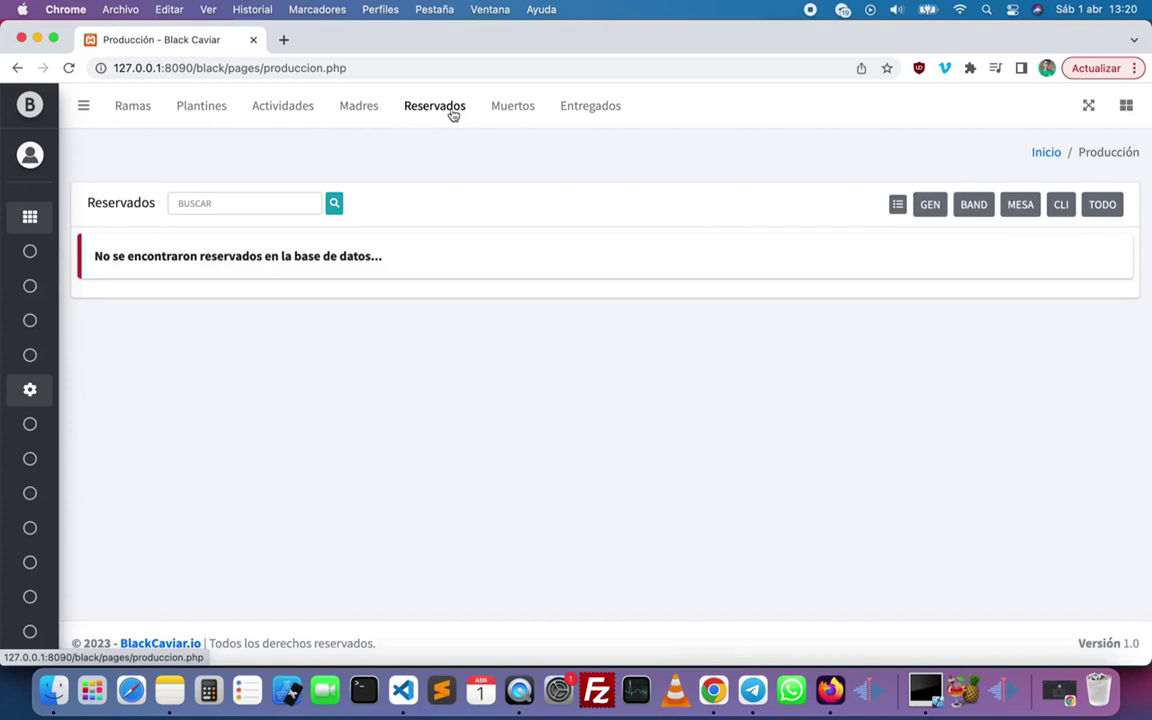
click(508, 110)
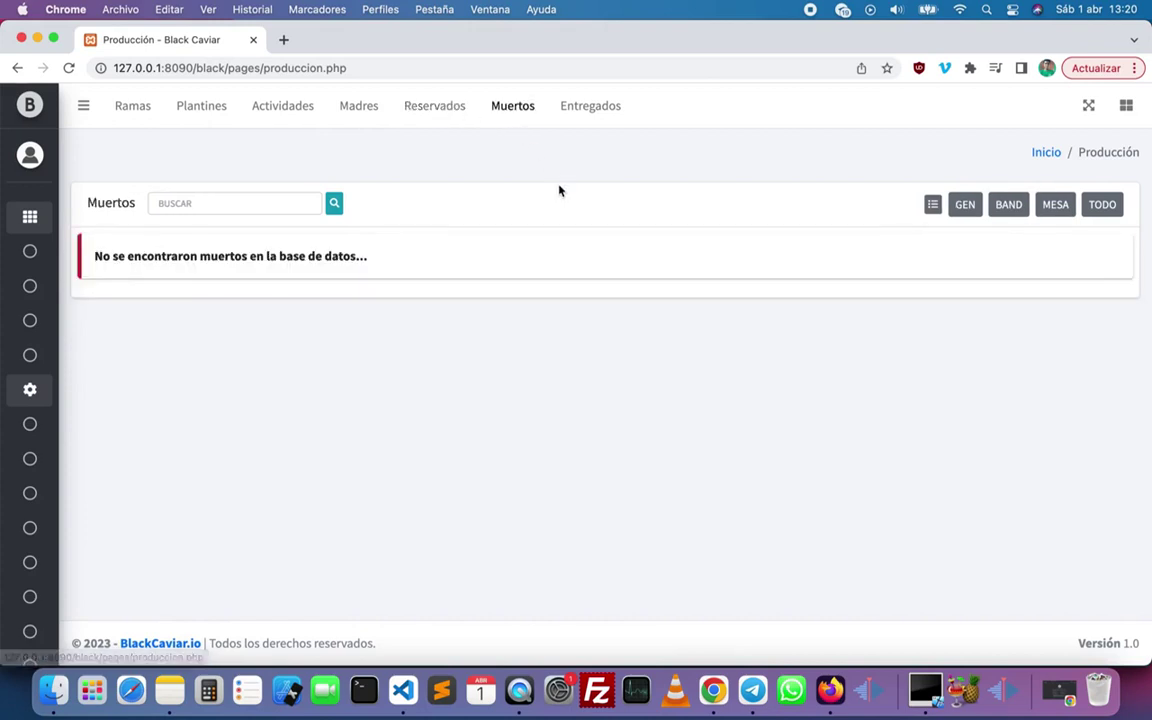
click(606, 110)
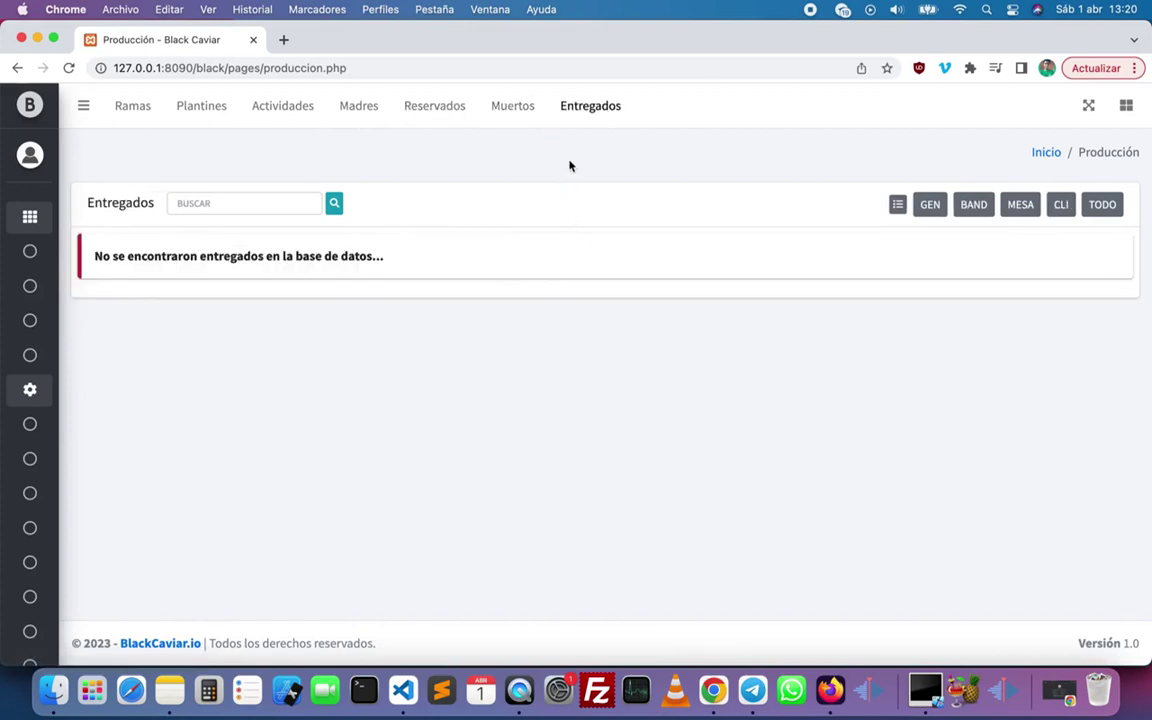
click(148, 116)
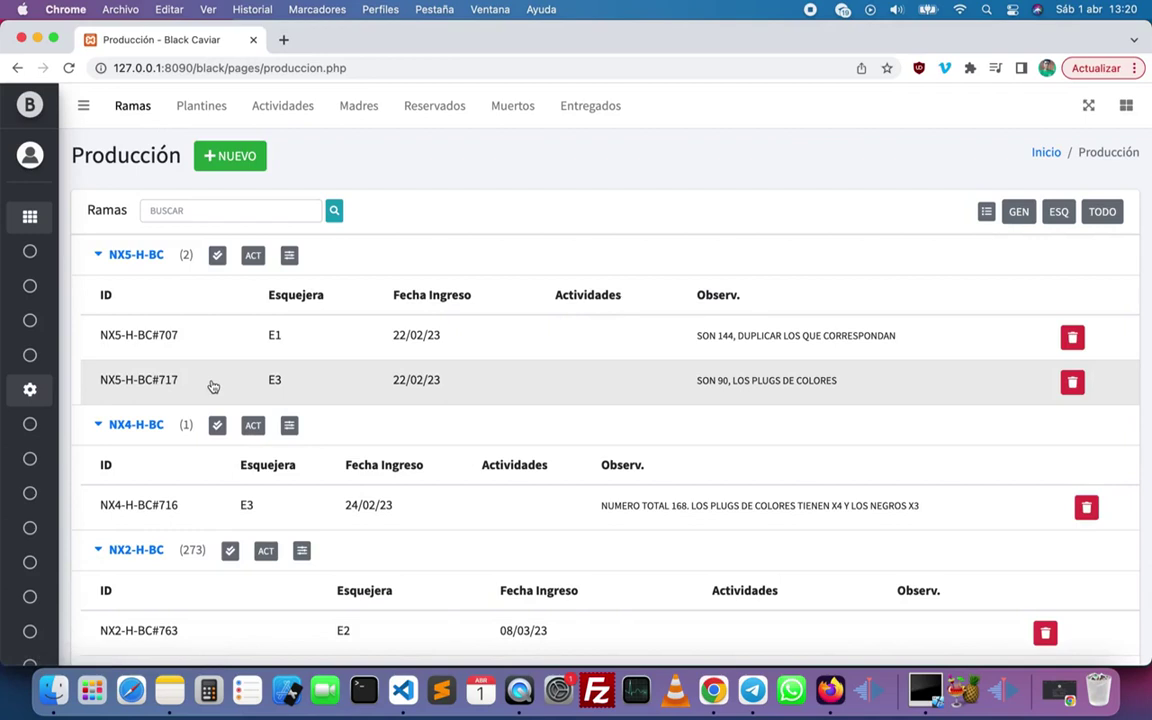
scroll(213, 386, down, 2)
scroll(213, 386, up, 2)
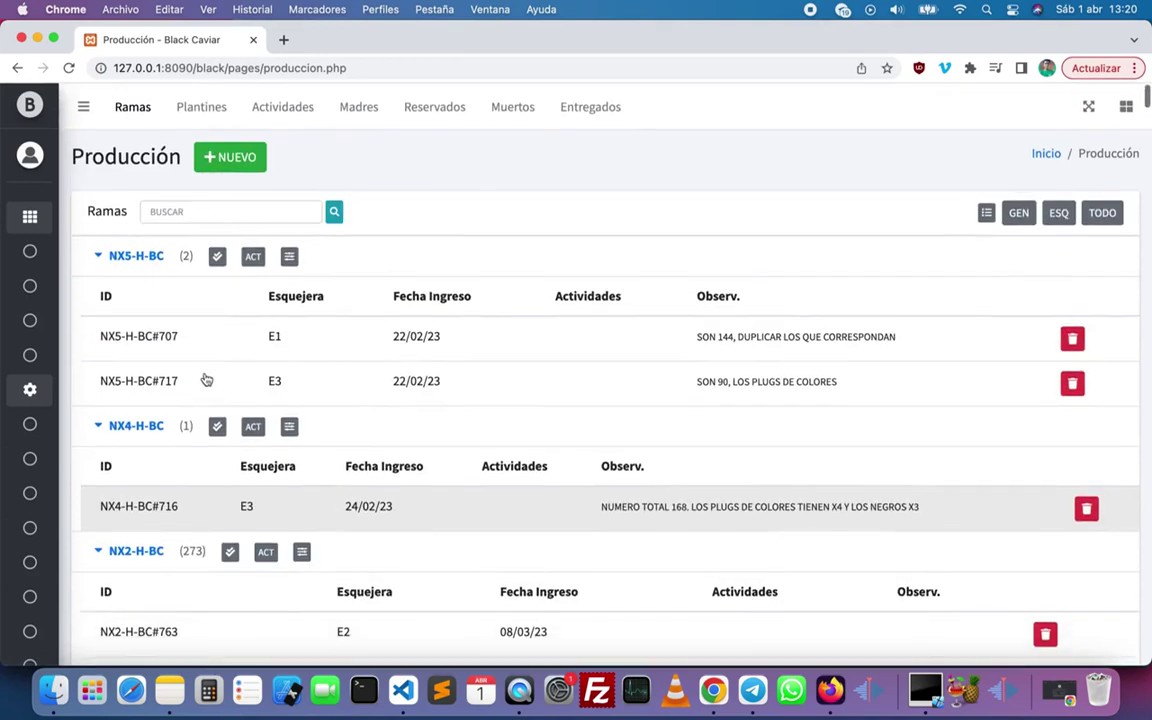
Create 5 Ramas with Genética BB1-H-ZI (Banana Breath) in Esquejera E3 and save.
click(221, 160)
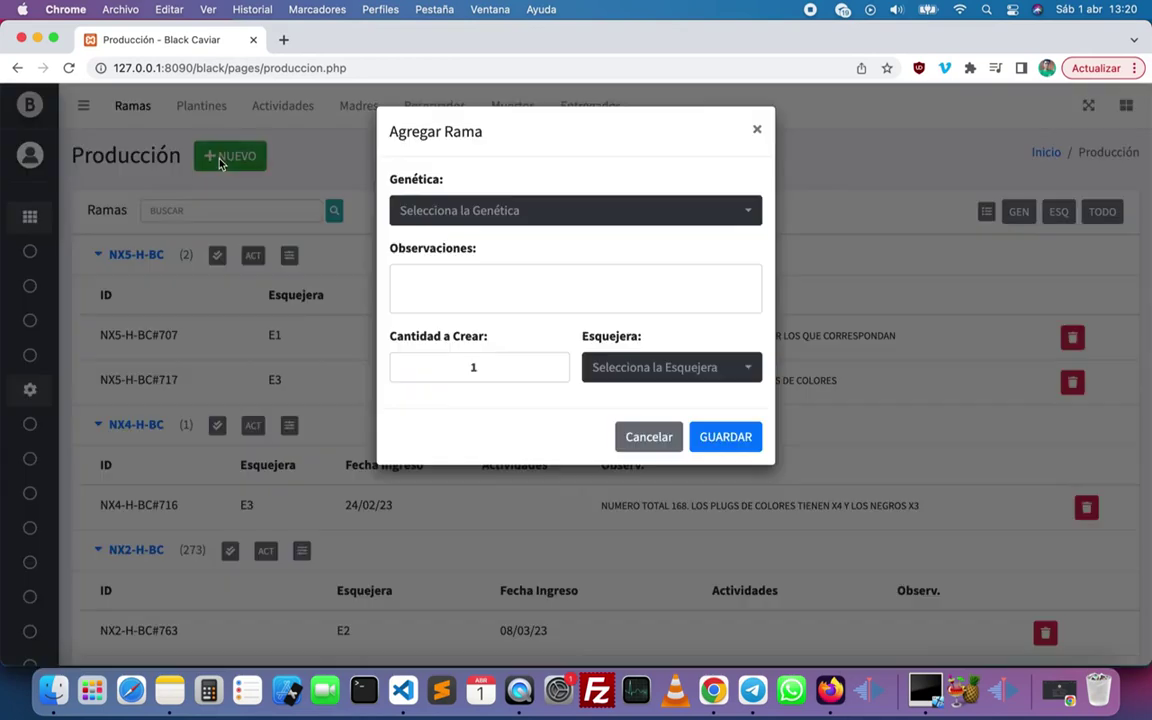
click(590, 221)
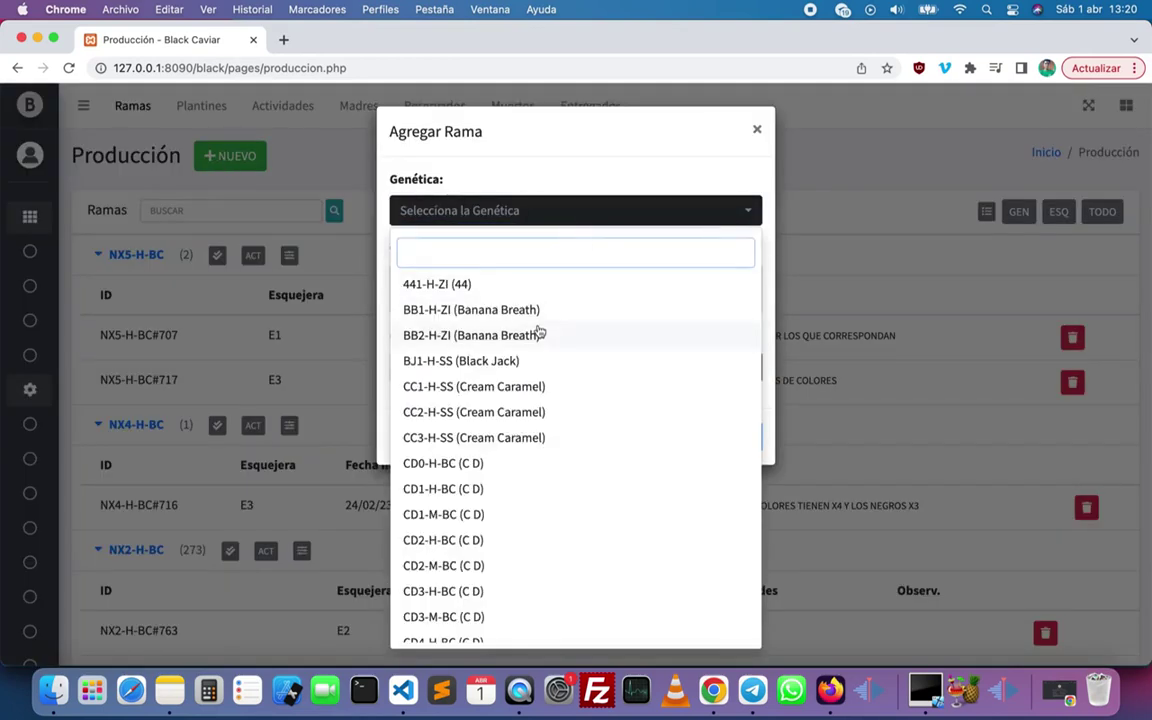
click(559, 304)
click(540, 292)
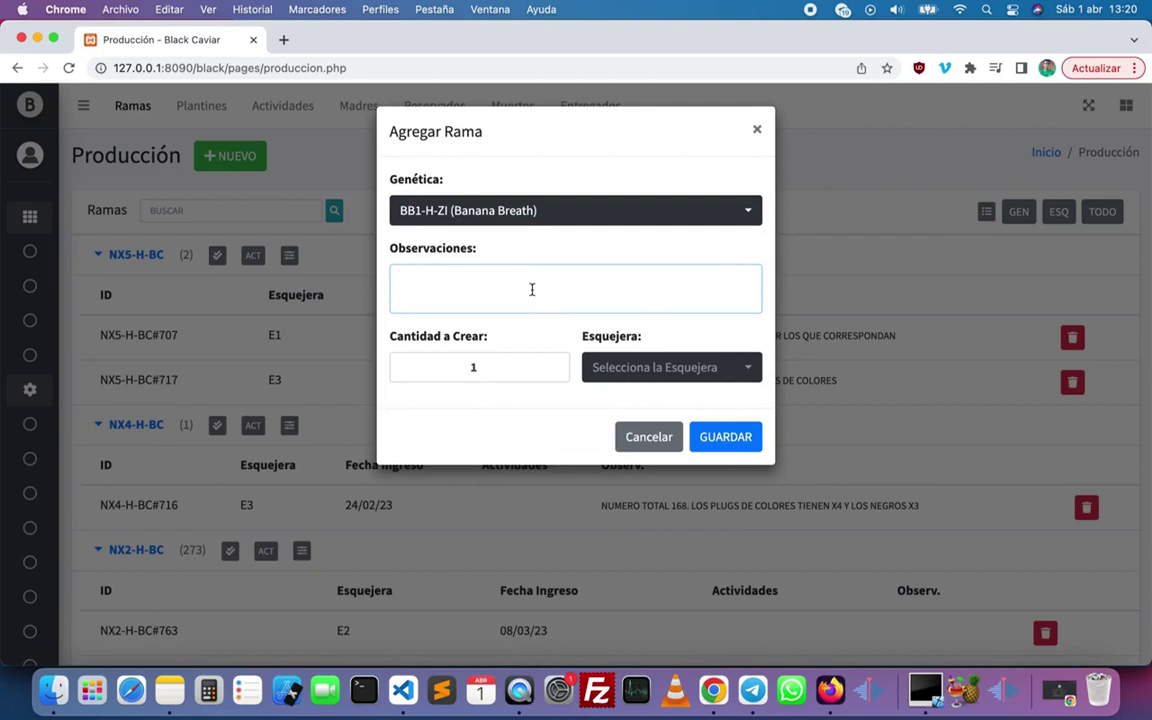
click(536, 364)
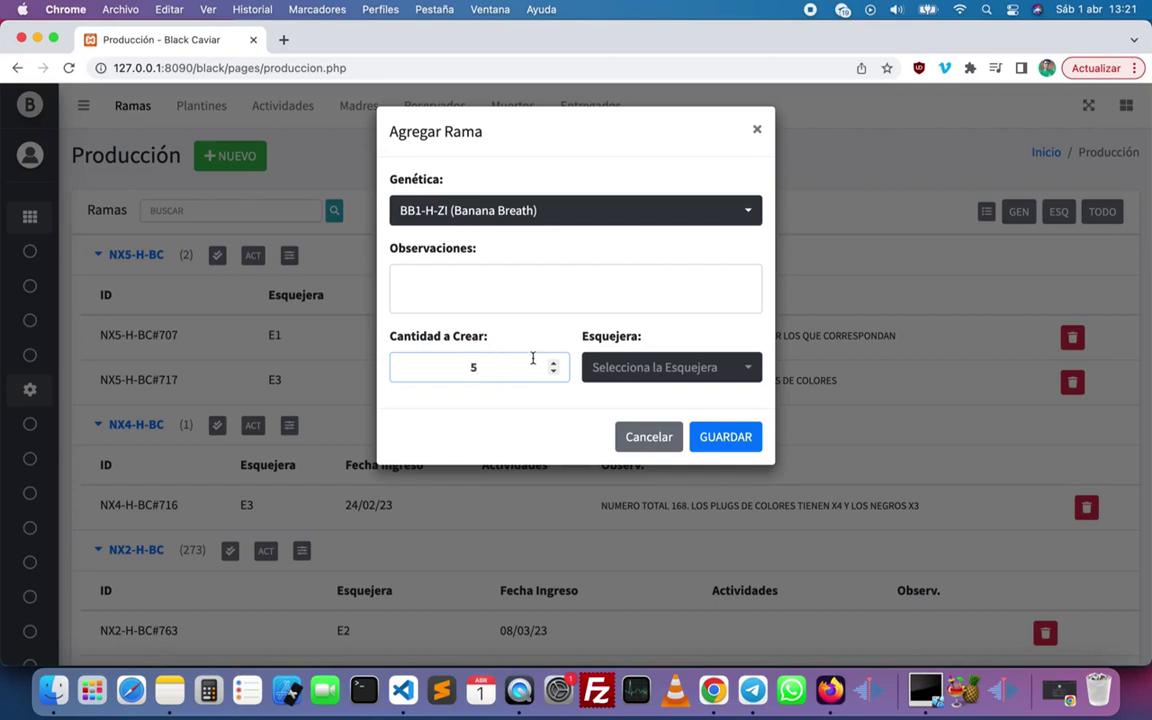
click(630, 375)
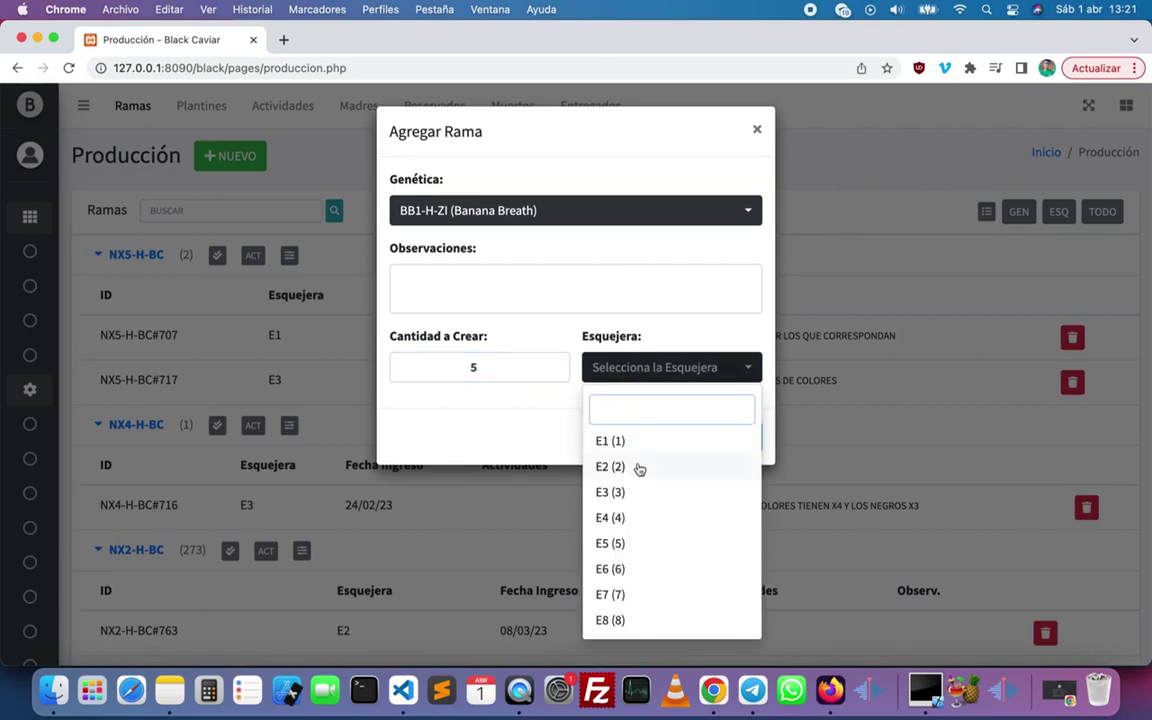
click(612, 491)
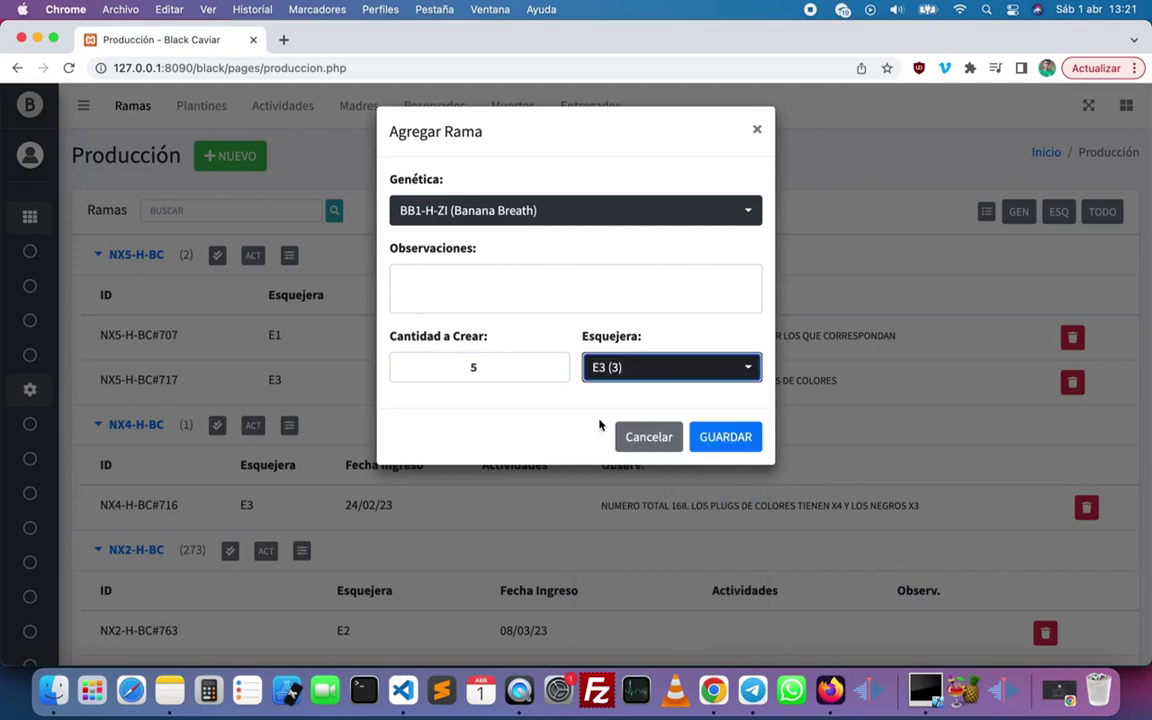
click(713, 439)
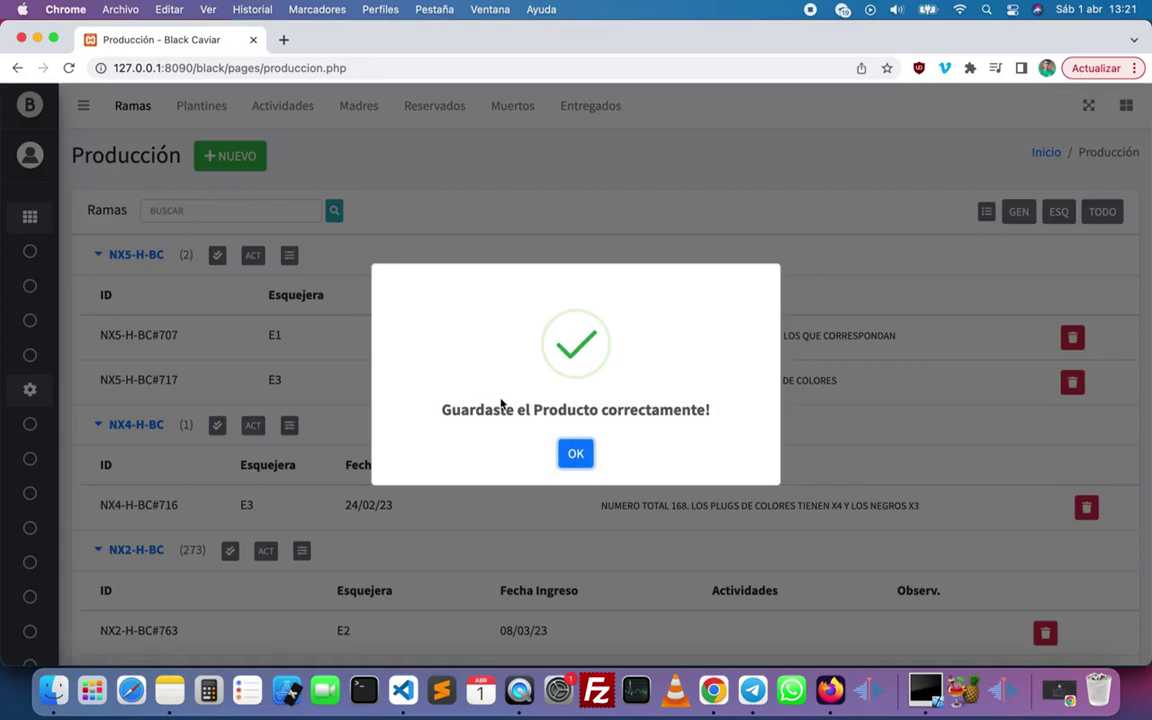
click(578, 460)
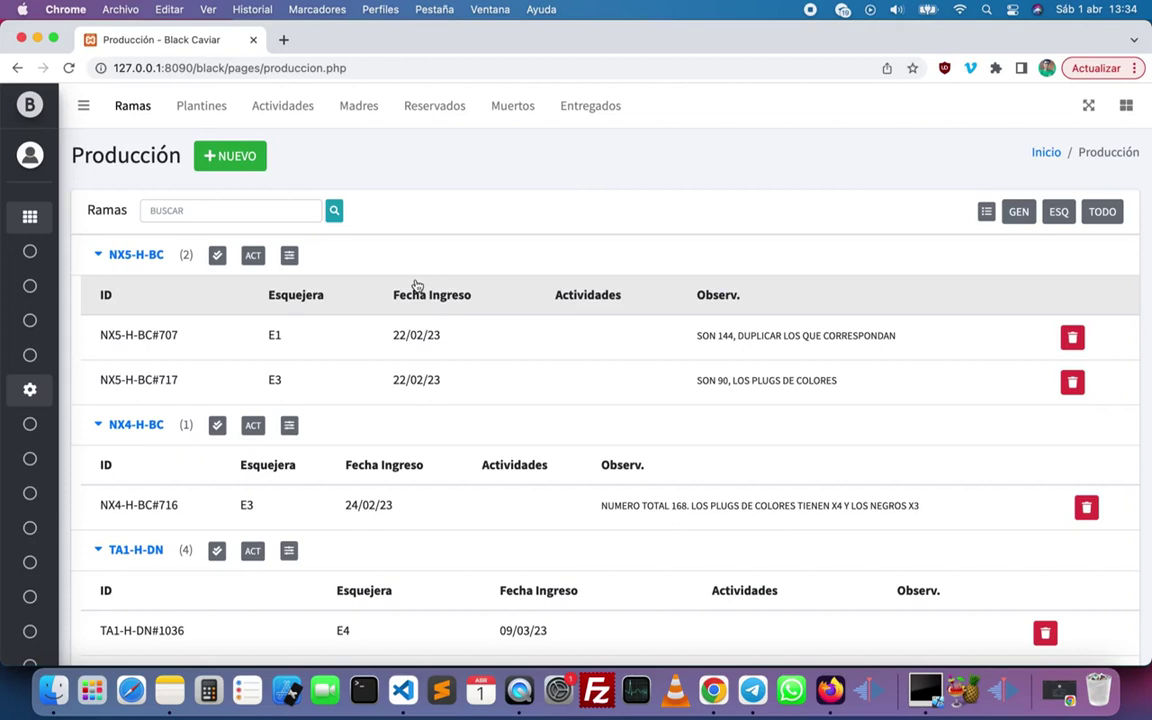
Select TA1-H-DN branches #1036–#1039 and choose Enviar a PLANTINES from the right-click menu.
scroll(417, 285, down, 5)
scroll(349, 253, down, 3)
scroll(288, 303, up, 10)
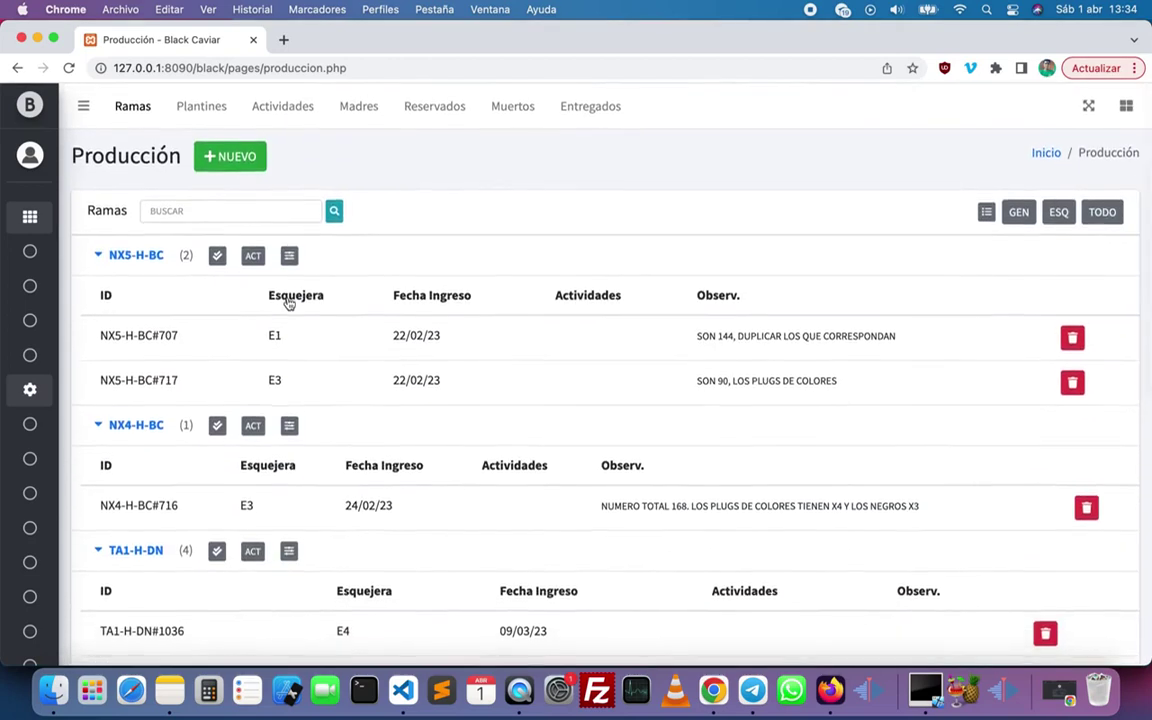
scroll(288, 303, down, 6)
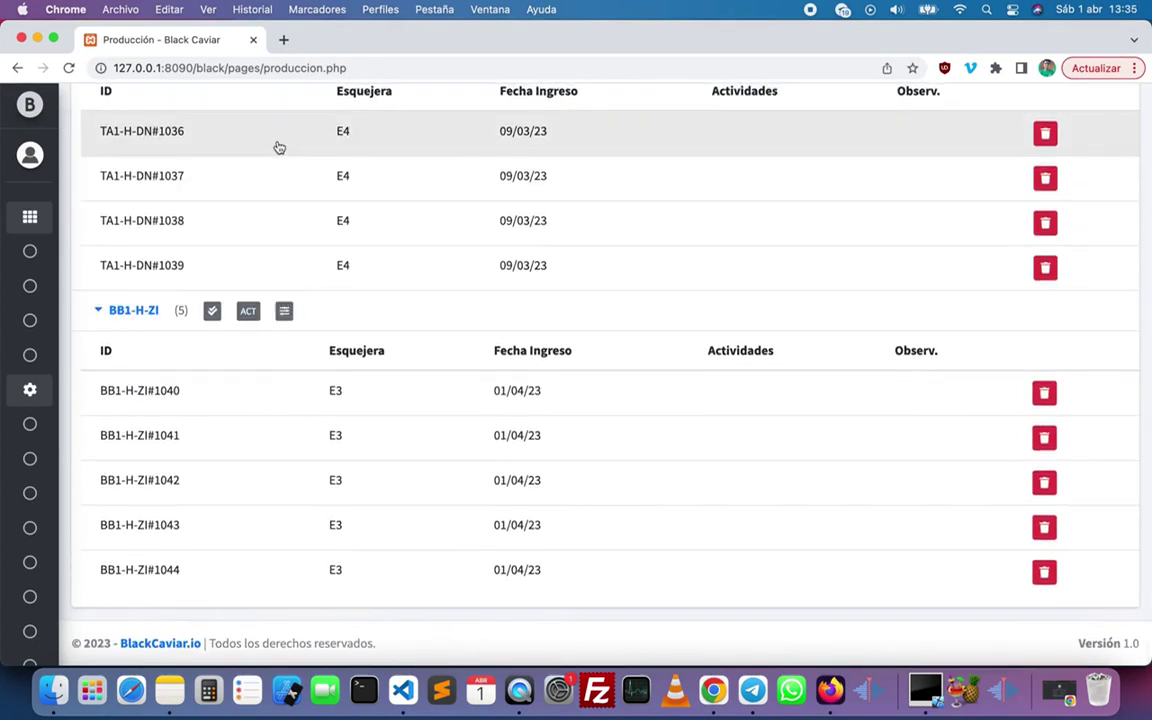
scroll(279, 147, up, 7)
scroll(257, 283, down, 2)
scroll(257, 283, down, 5)
click(258, 225)
click(262, 258)
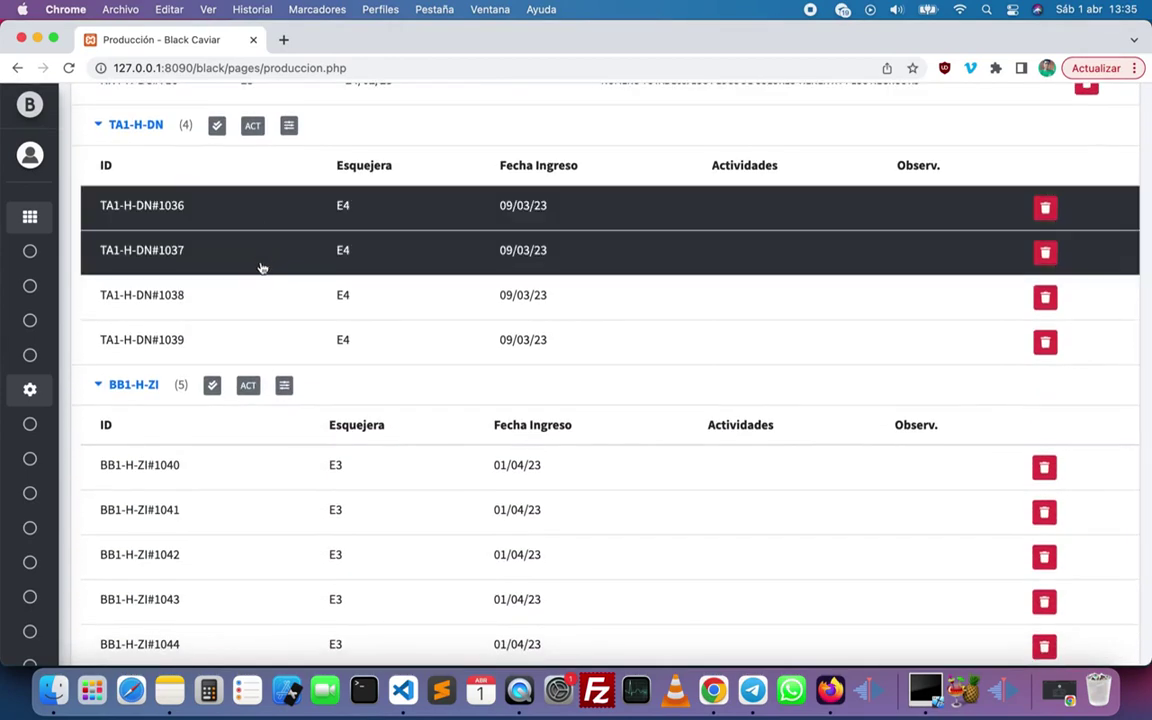
click(257, 292)
click(276, 338)
right_click(275, 338)
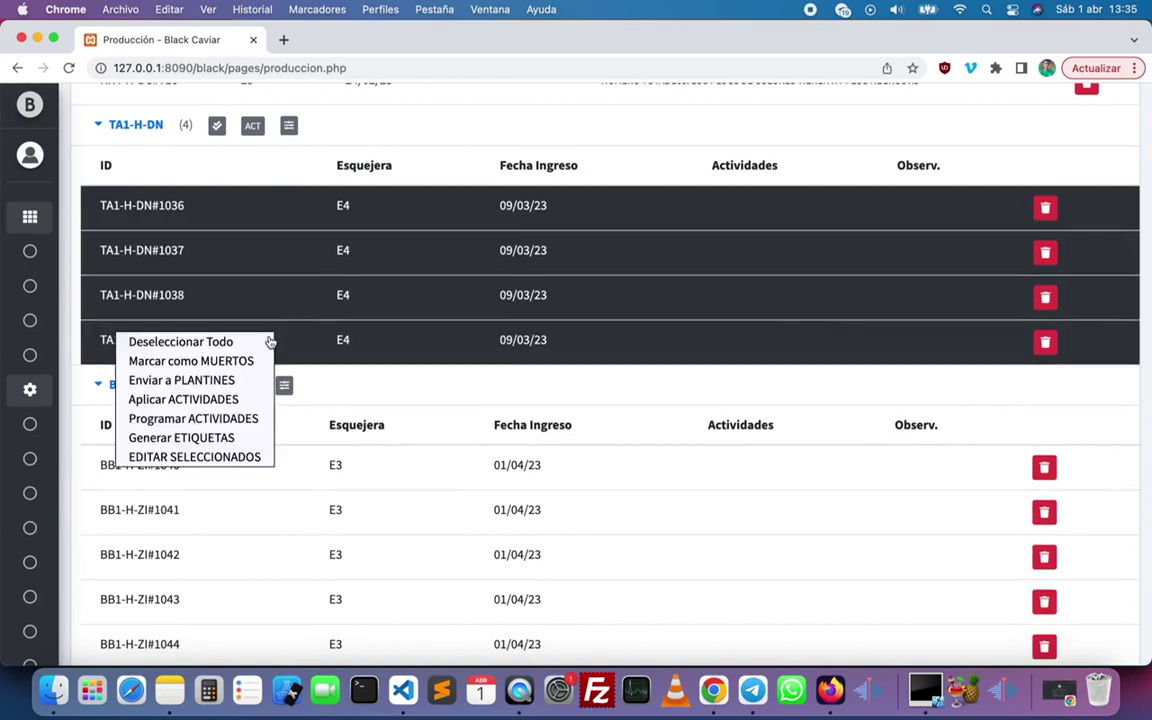
click(214, 381)
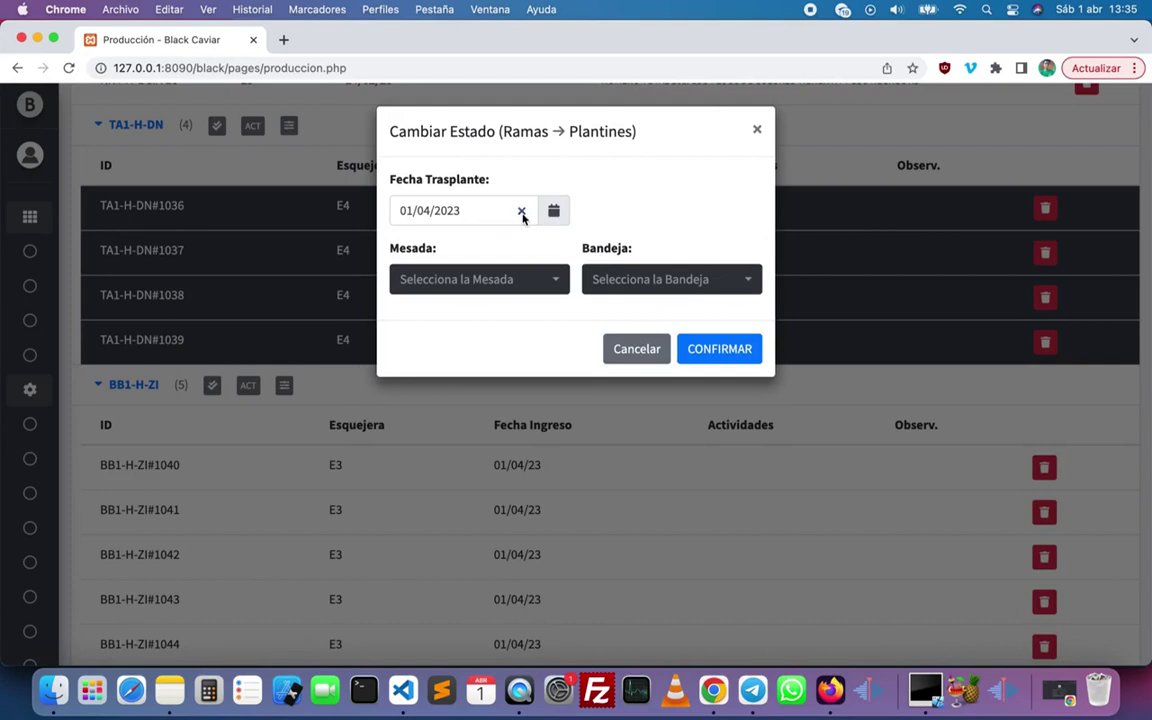
Set transplant date 31/03/2023, Mesada A1 and Bandeja I1, then confirm the move.
click(553, 210)
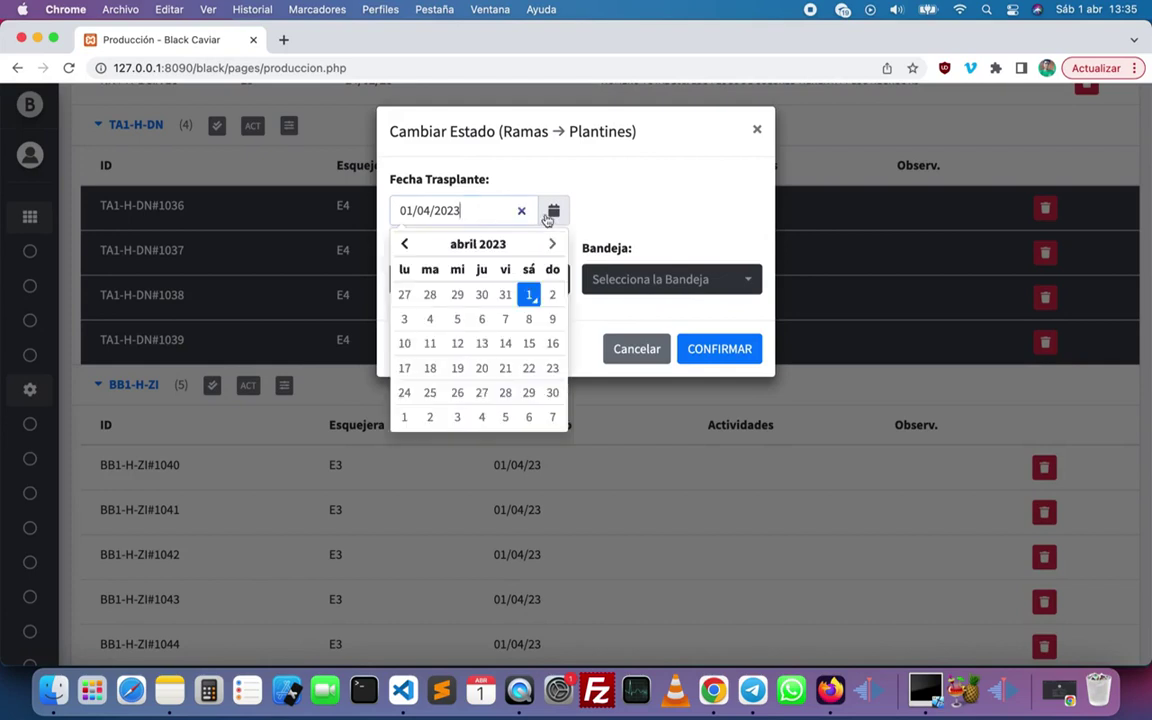
click(501, 296)
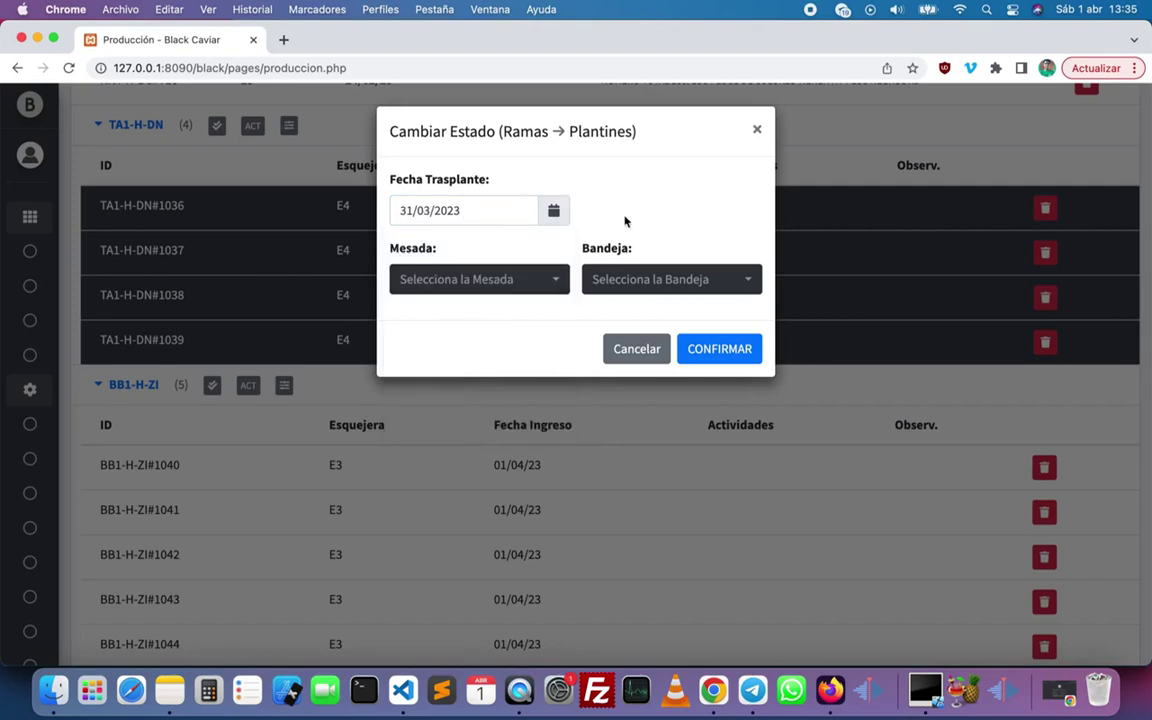
click(496, 282)
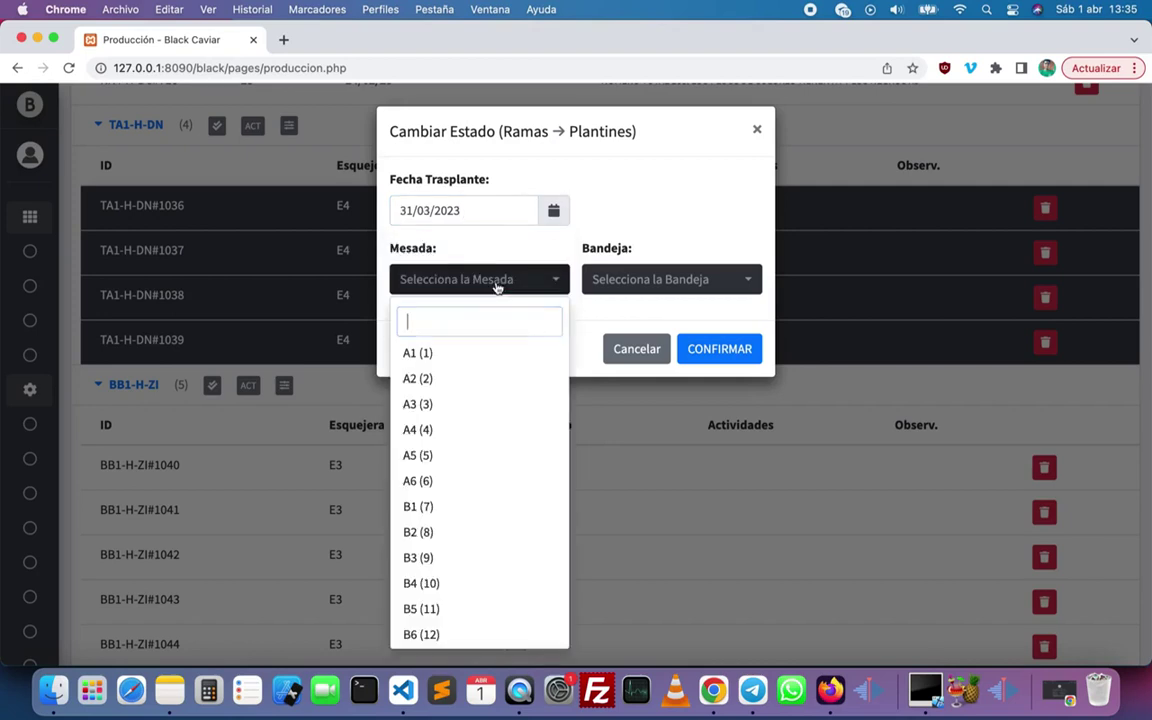
click(473, 355)
click(652, 286)
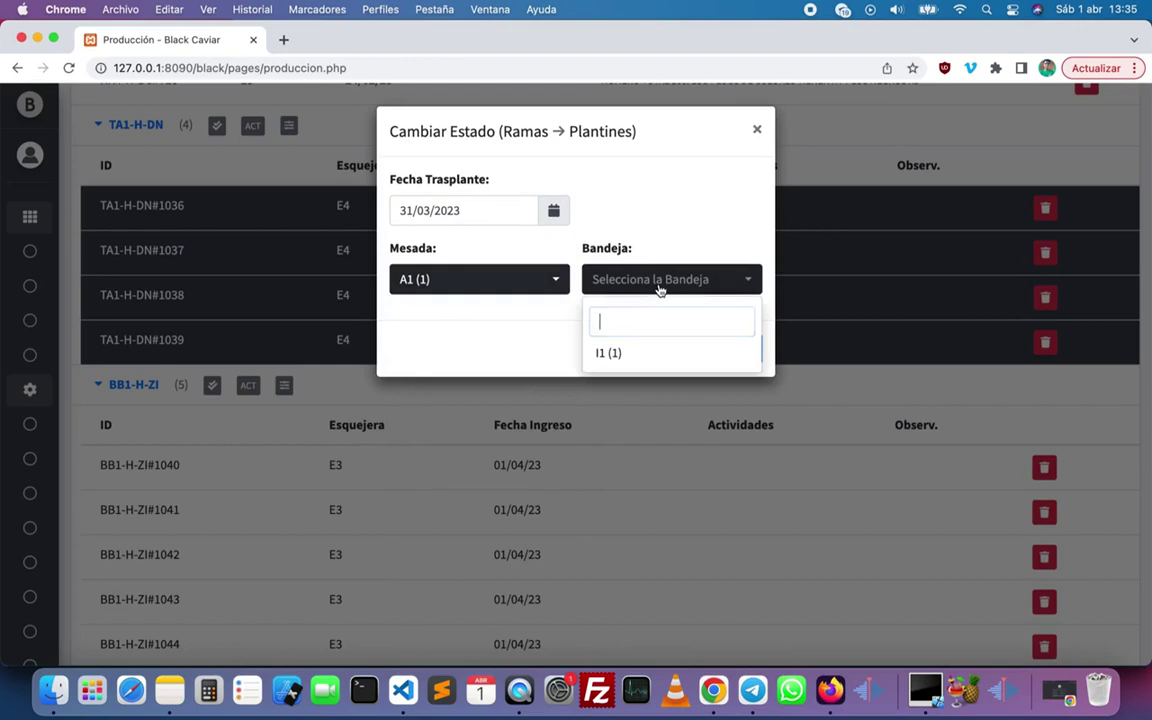
click(651, 356)
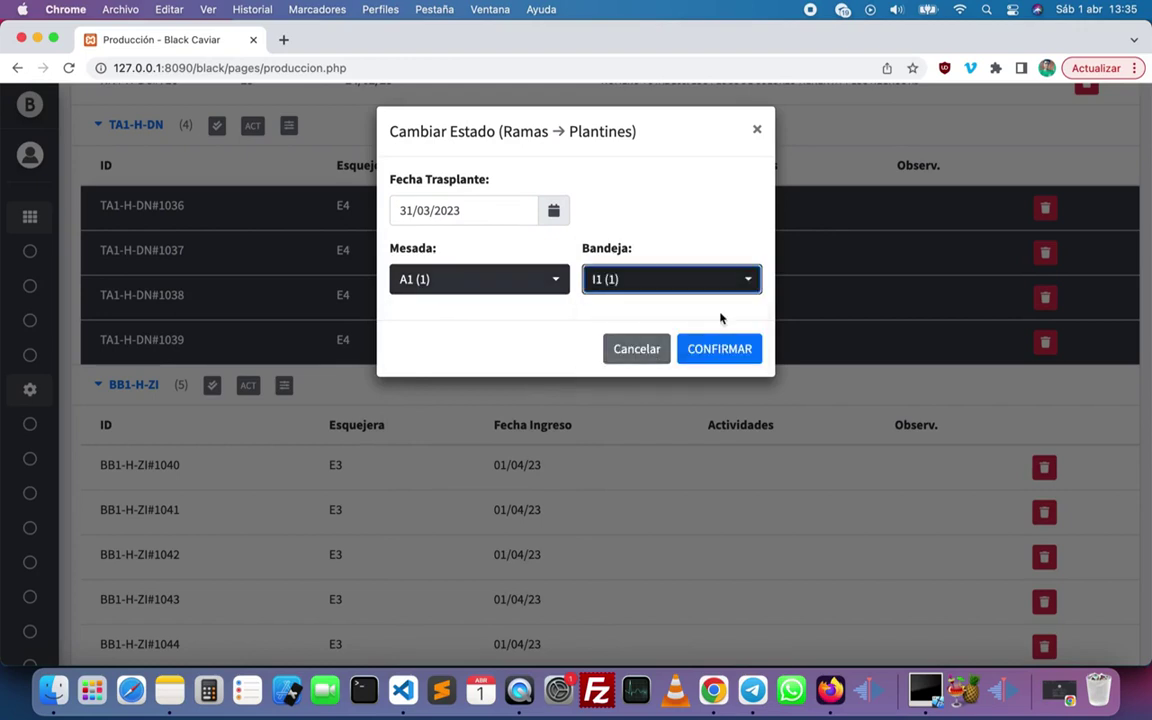
click(710, 348)
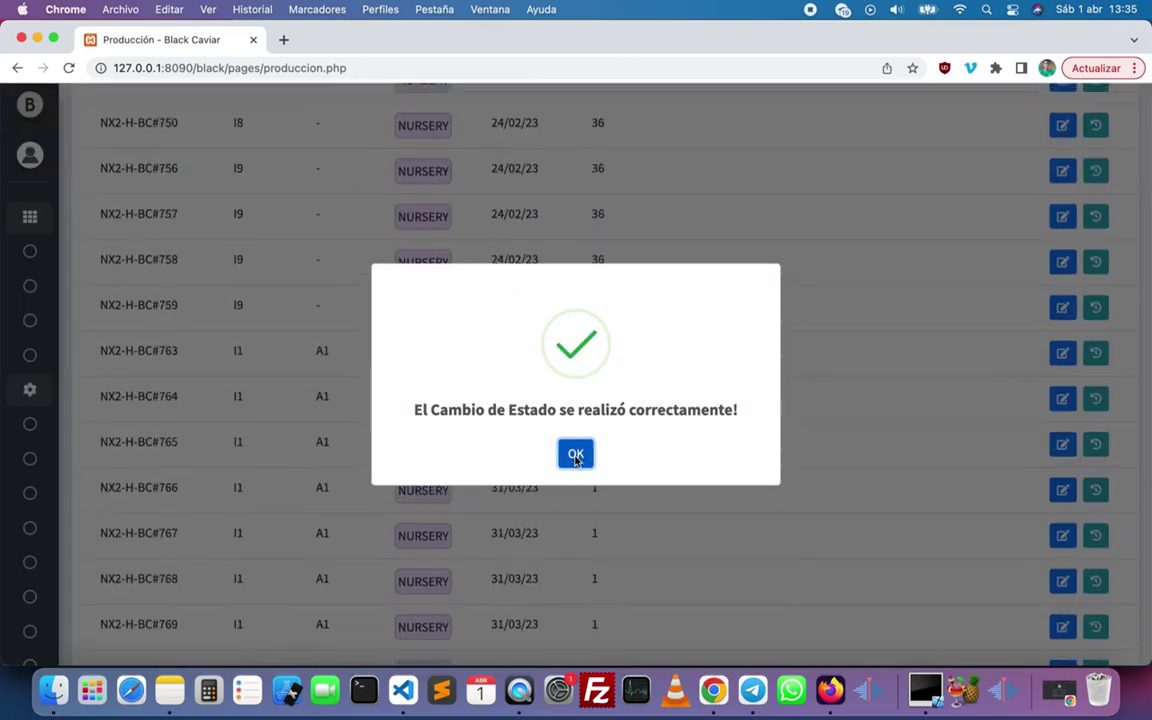
click(575, 455)
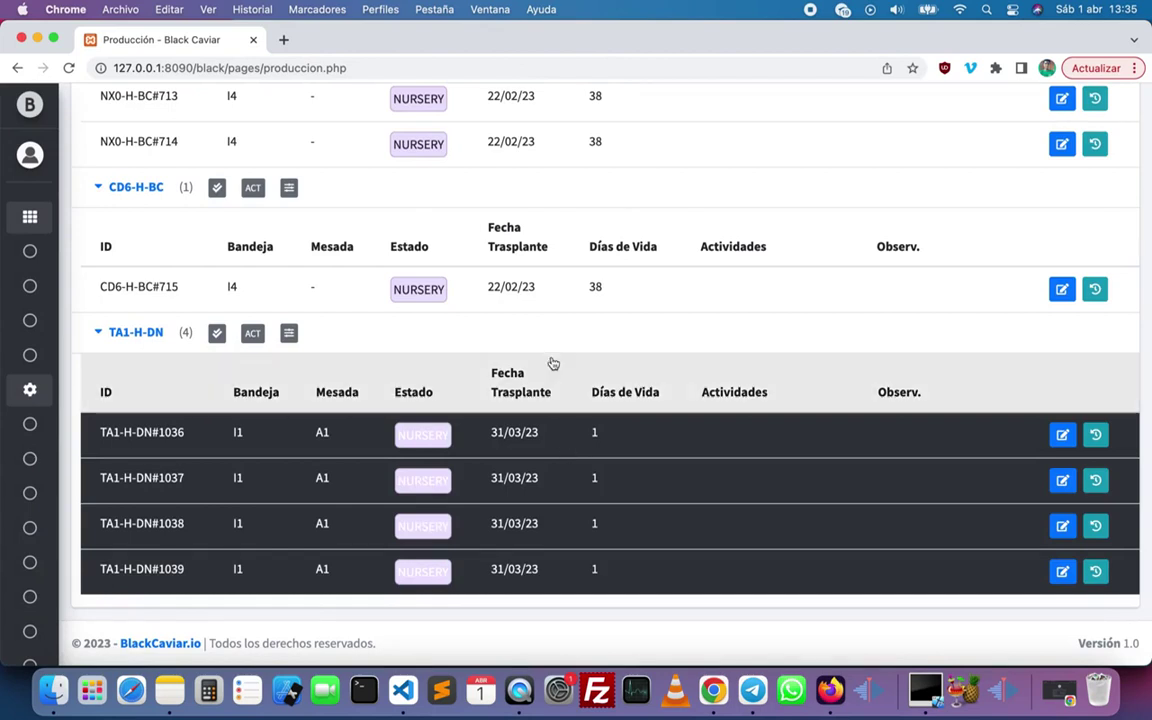
Collapse all plantines groups and expand the NX2-H-BC group of 327 plants.
scroll(471, 347, up, 5)
scroll(471, 347, up, 20)
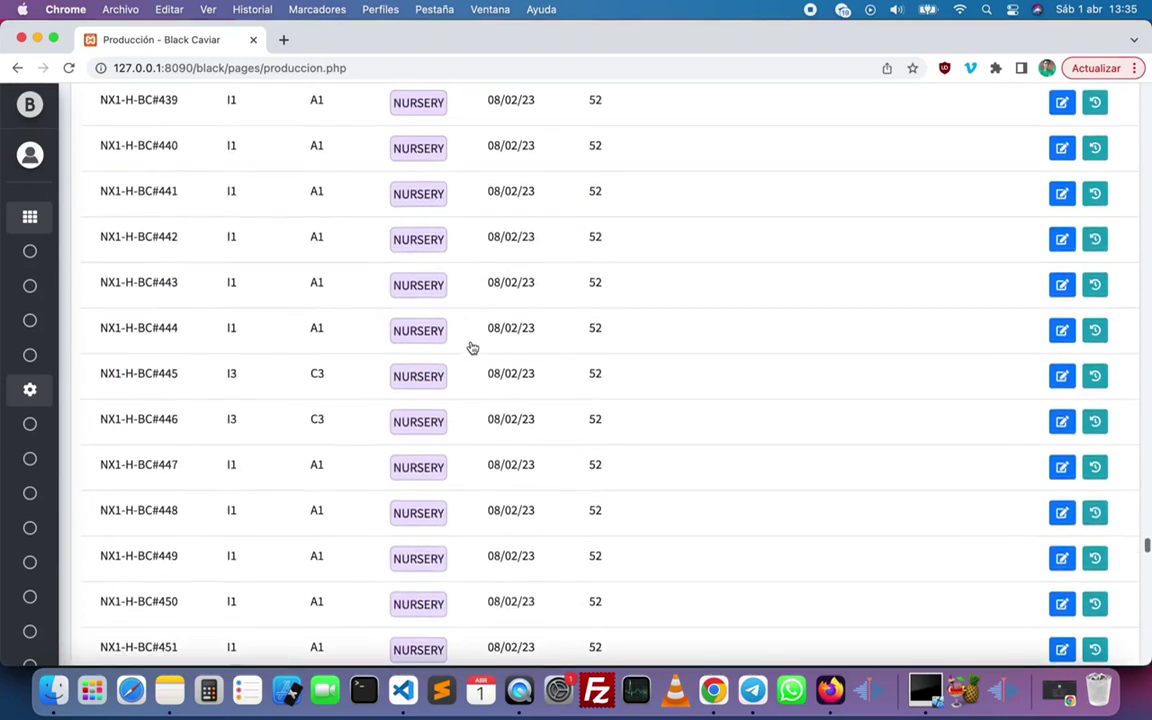
scroll(471, 347, up, 20)
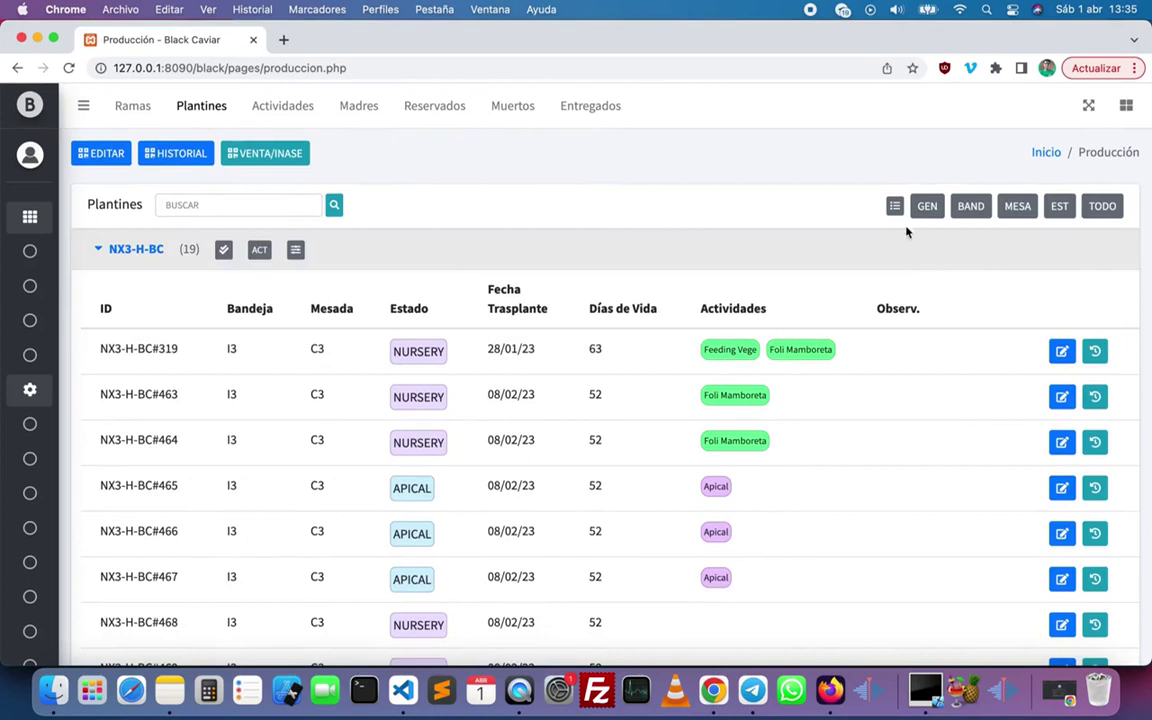
click(892, 208)
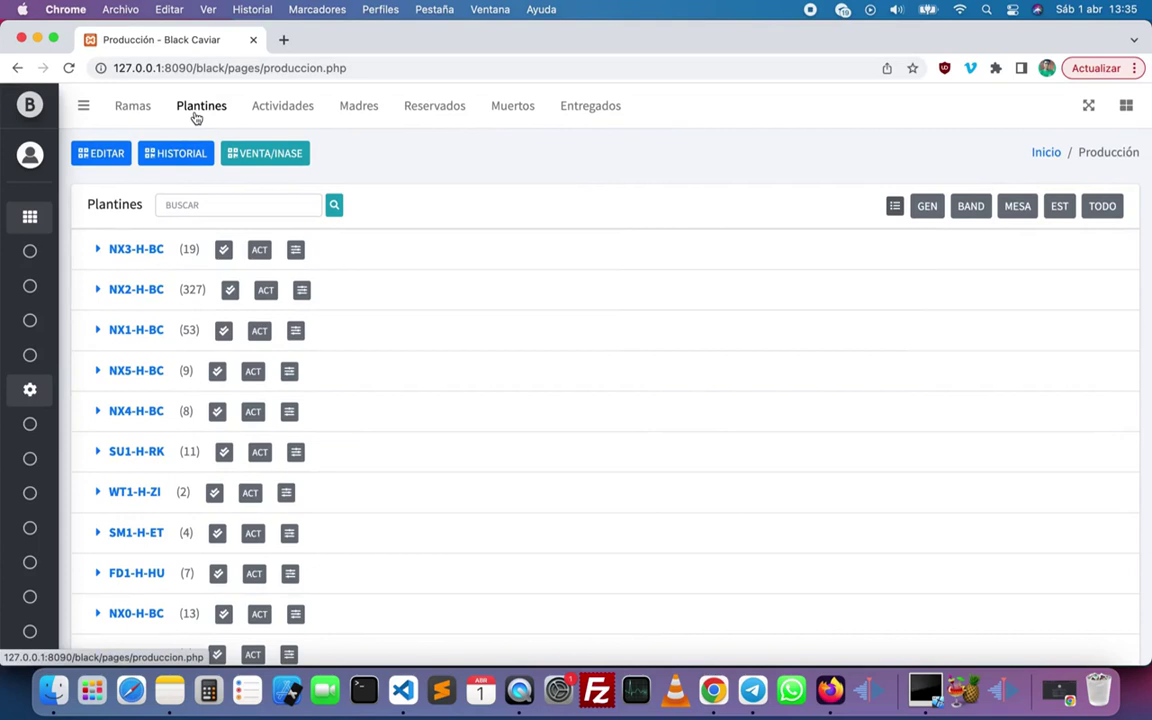
scroll(224, 440, down, 3)
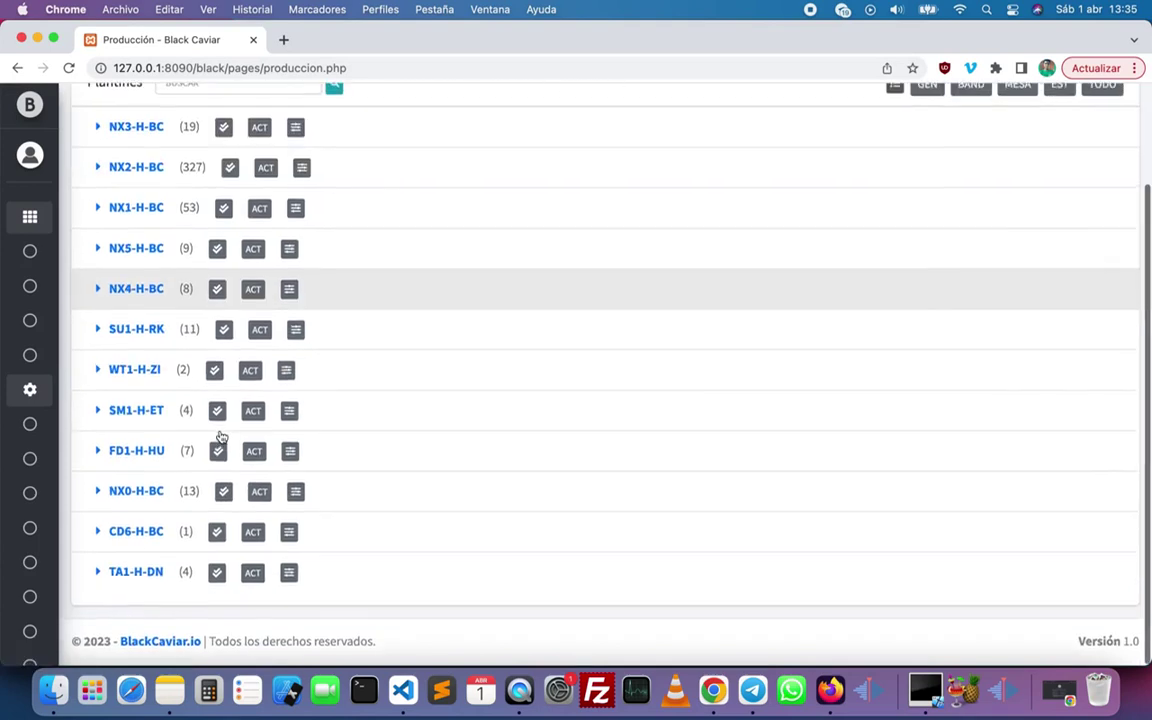
scroll(221, 437, up, 3)
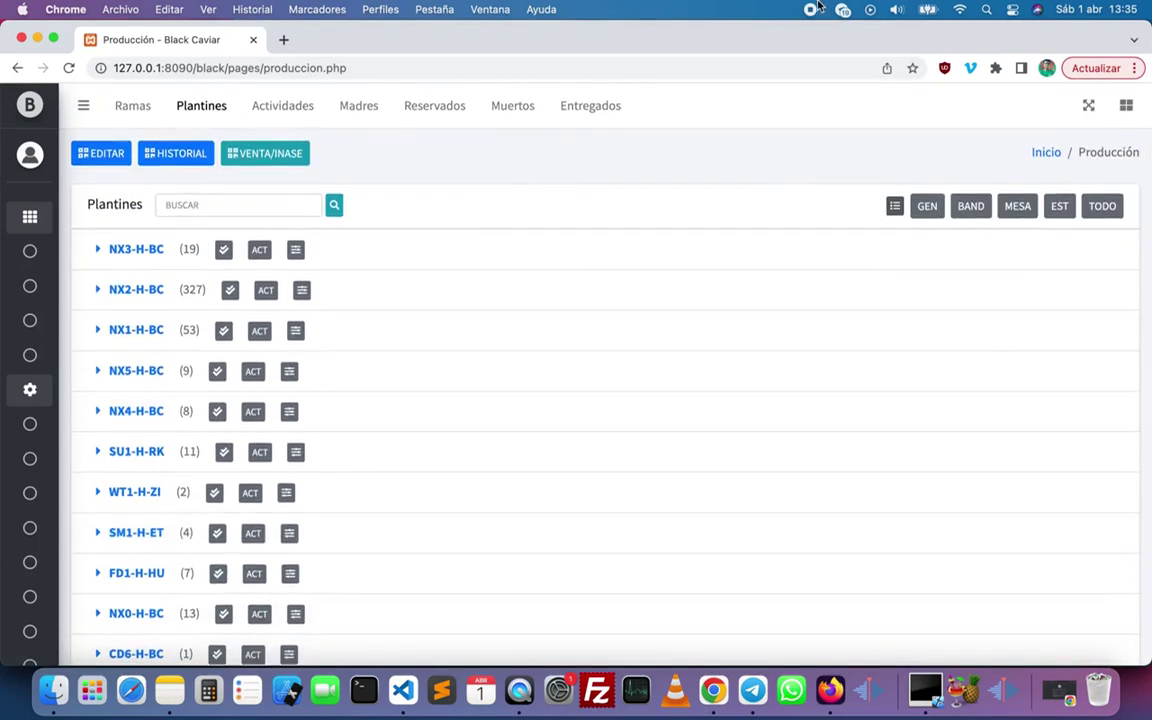
click(136, 289)
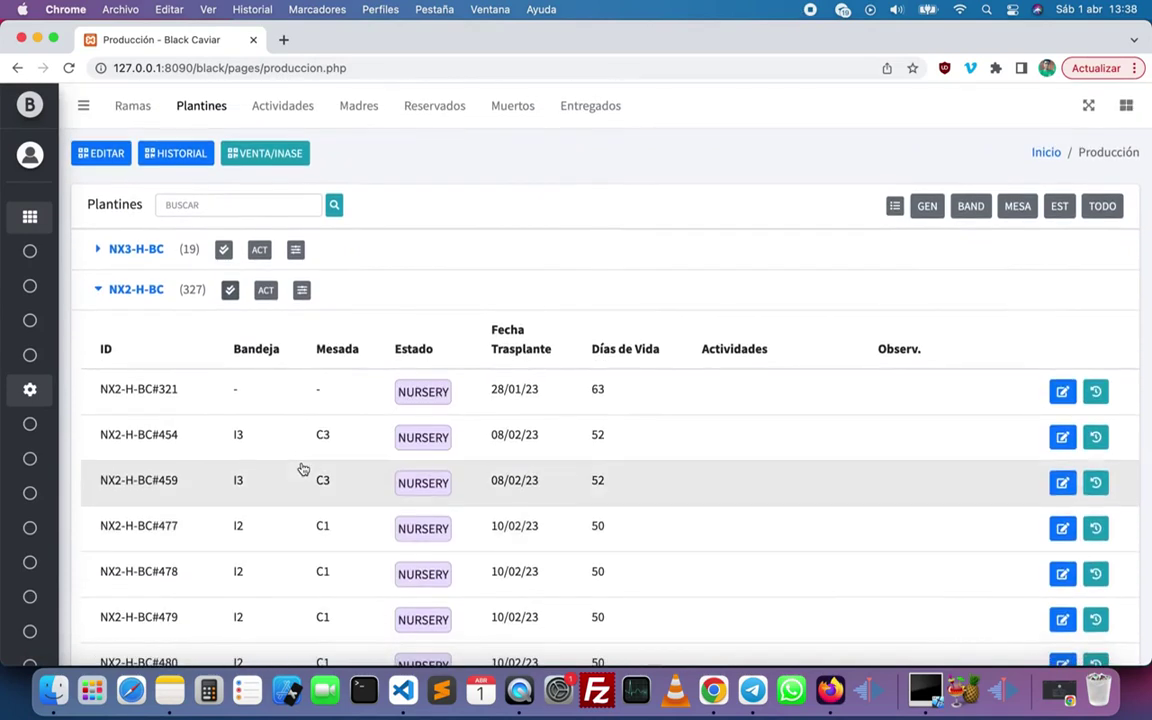
Select plantines NX2-H-BC#478 to #480 and open the bulk edit form.
scroll(303, 469, down, 2)
drag(267, 380, 270, 467)
right_click(270, 467)
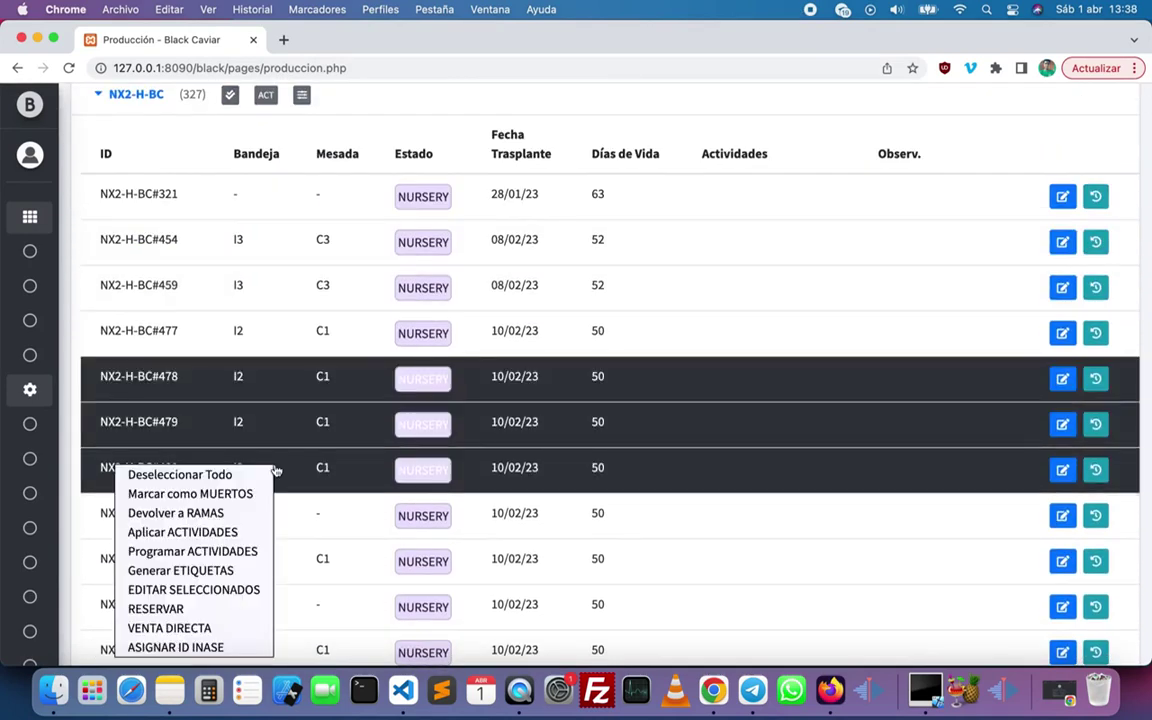
click(202, 590)
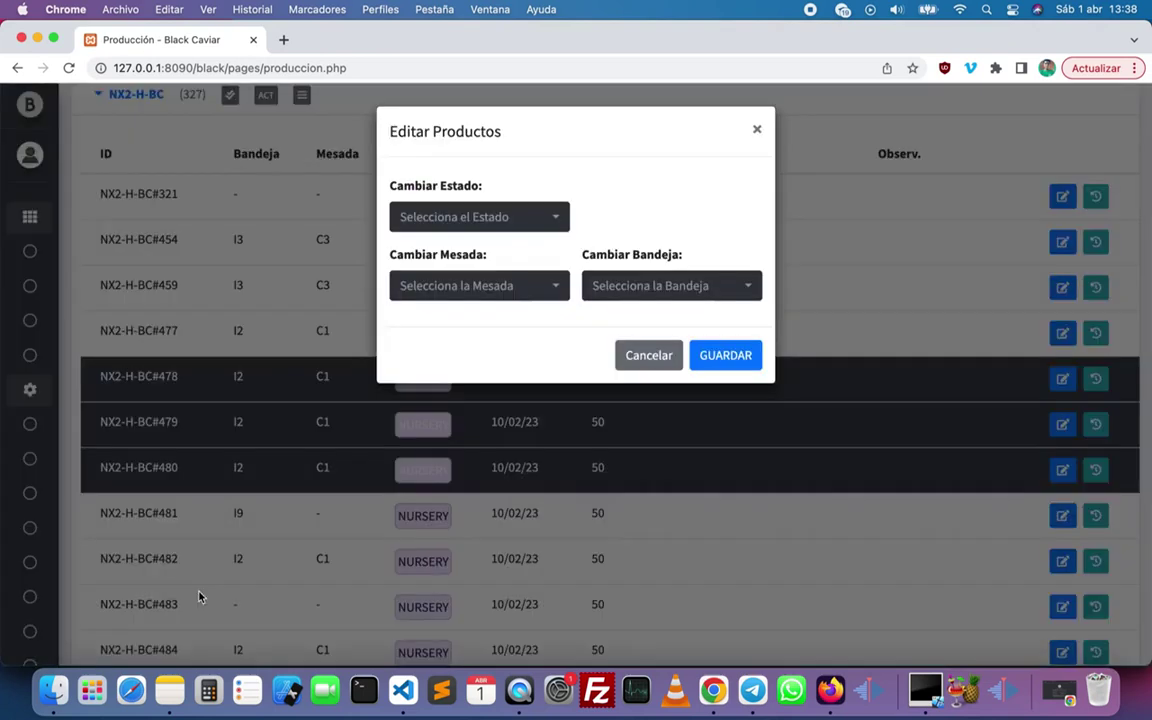
Set the three plants to status Nursery, mesada A1 and bandeja I1, and save.
click(476, 216)
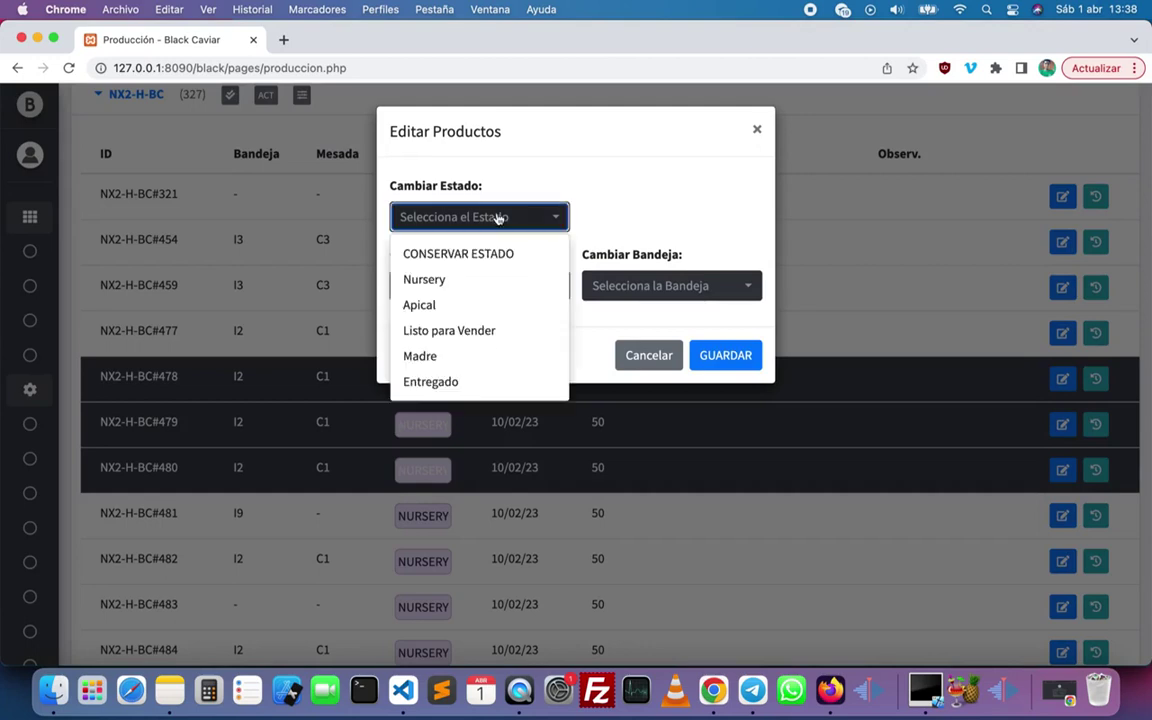
click(480, 281)
click(479, 285)
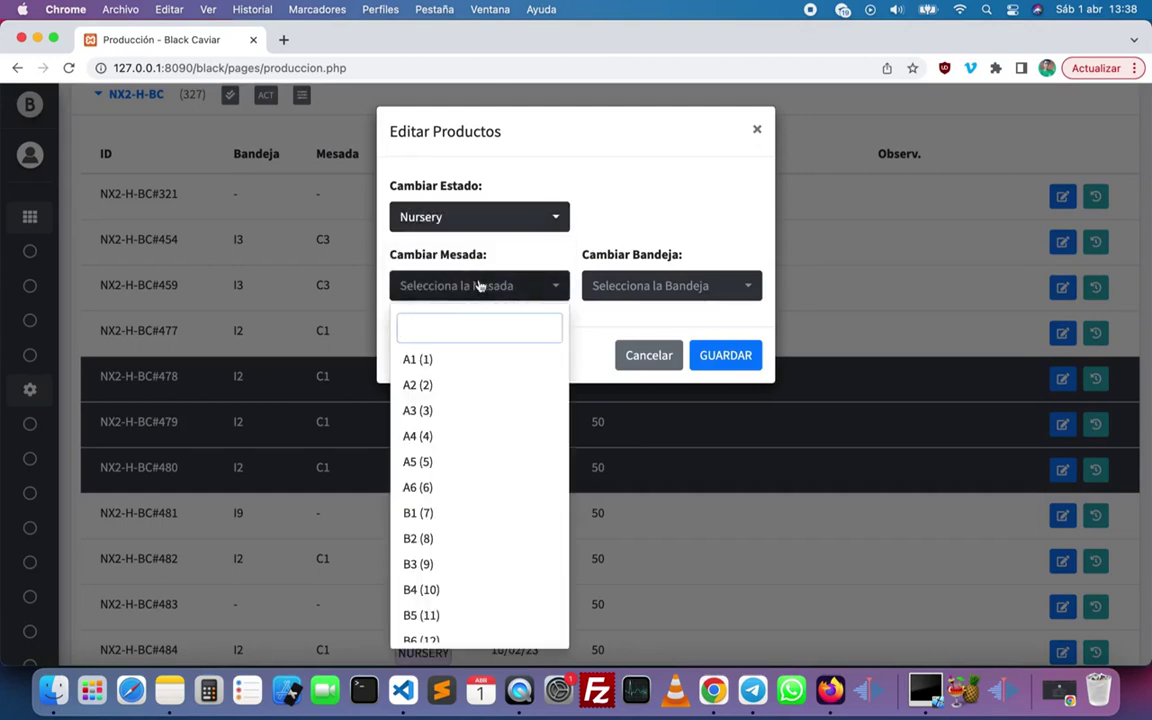
click(489, 380)
click(672, 288)
click(674, 290)
click(492, 282)
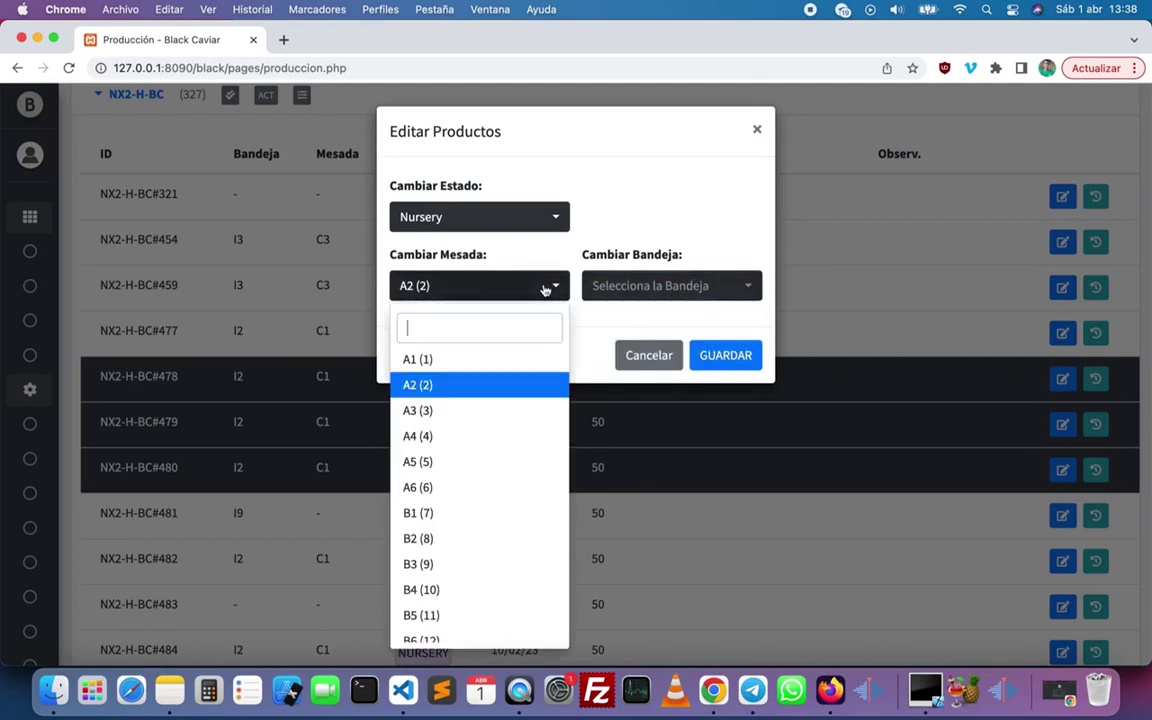
click(509, 360)
click(625, 288)
click(624, 358)
click(733, 354)
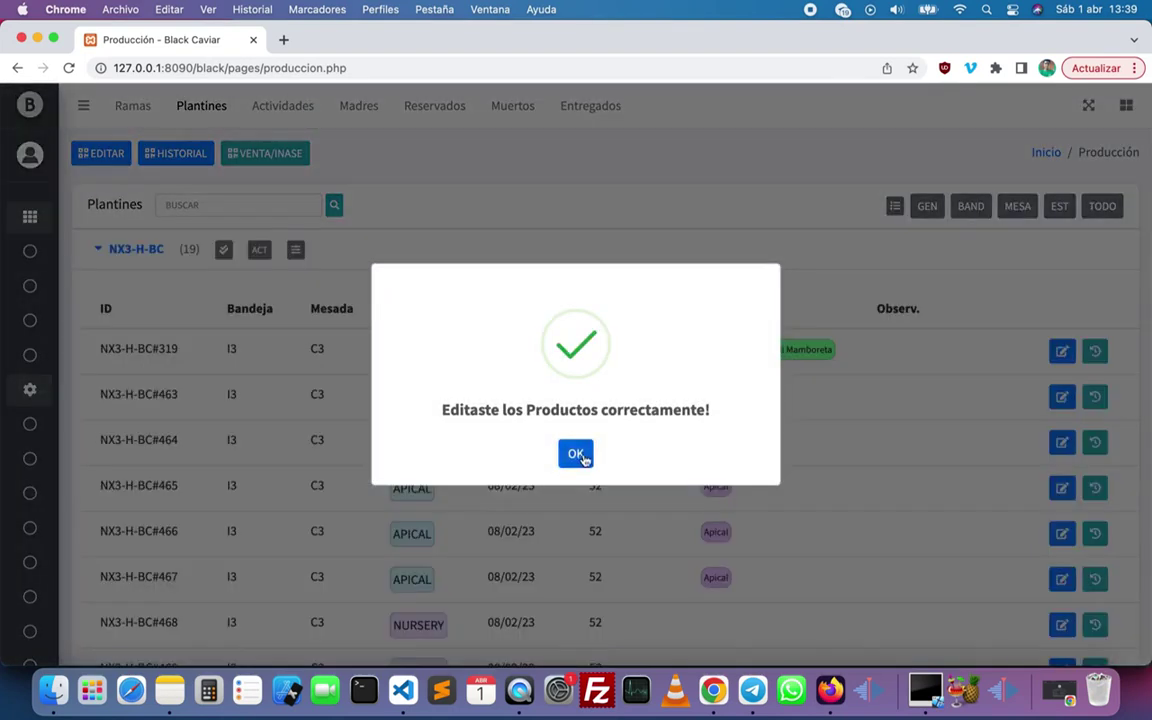
Select plantines NX3-H-BC 468, 469, 470 and 490 and generate their labels.
click(580, 455)
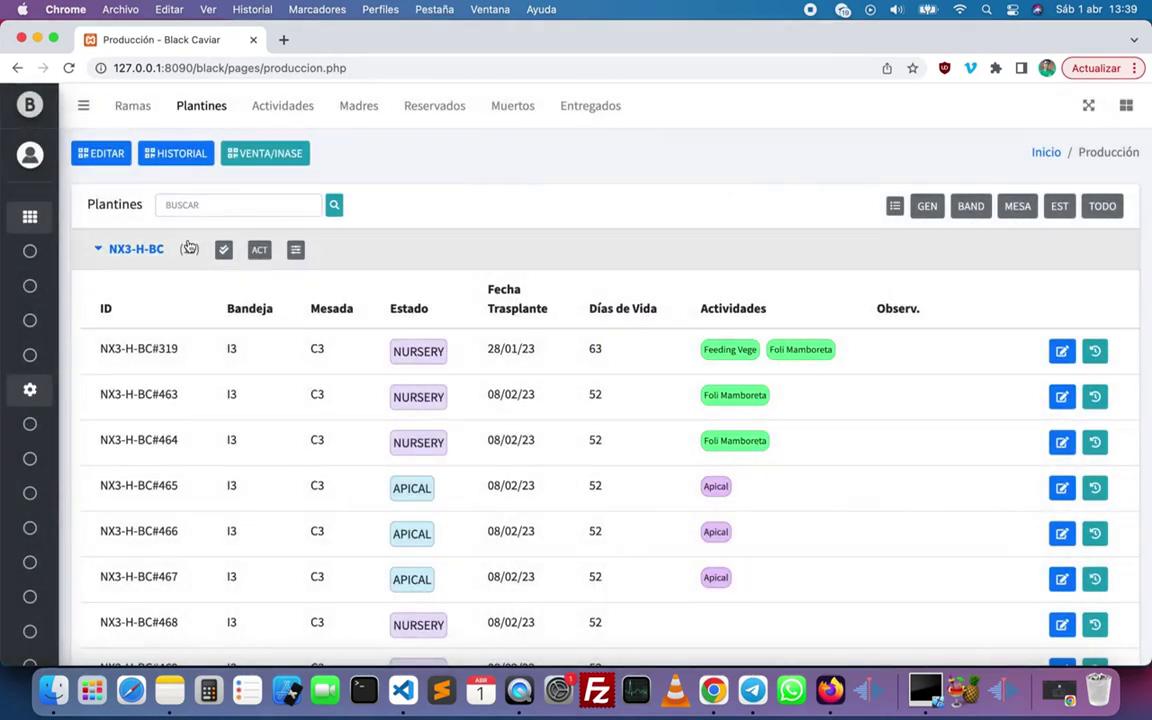
scroll(170, 281, down, 5)
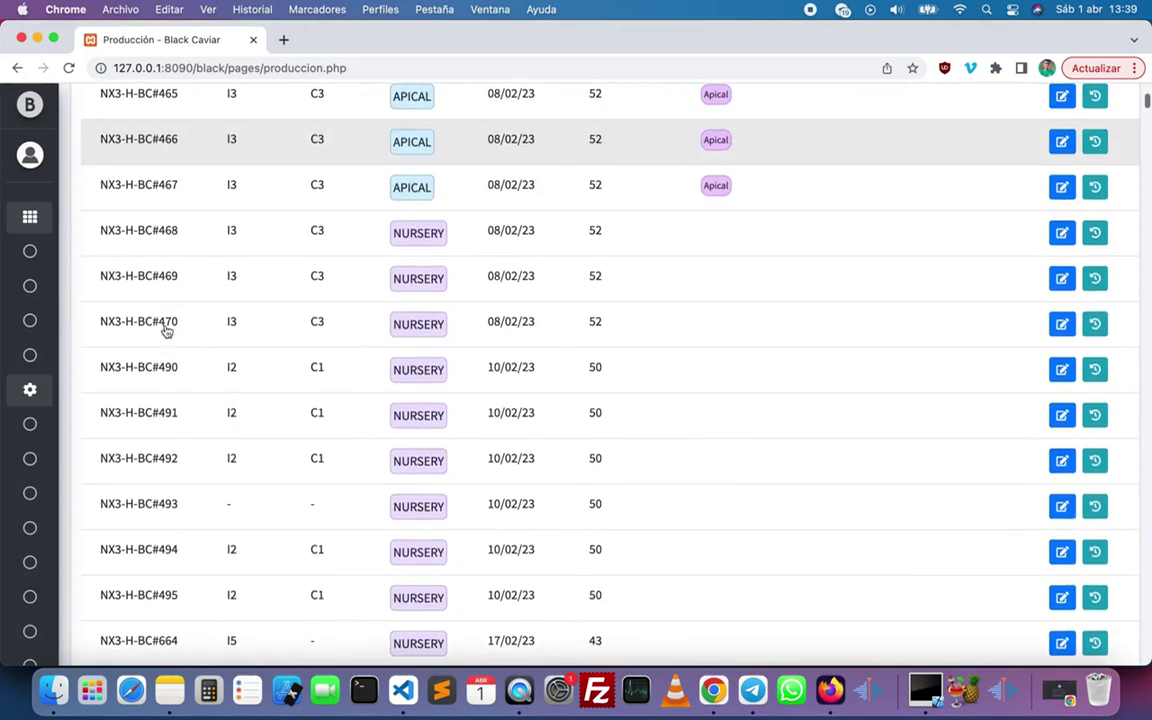
click(170, 232)
click(180, 278)
right_click(180, 278)
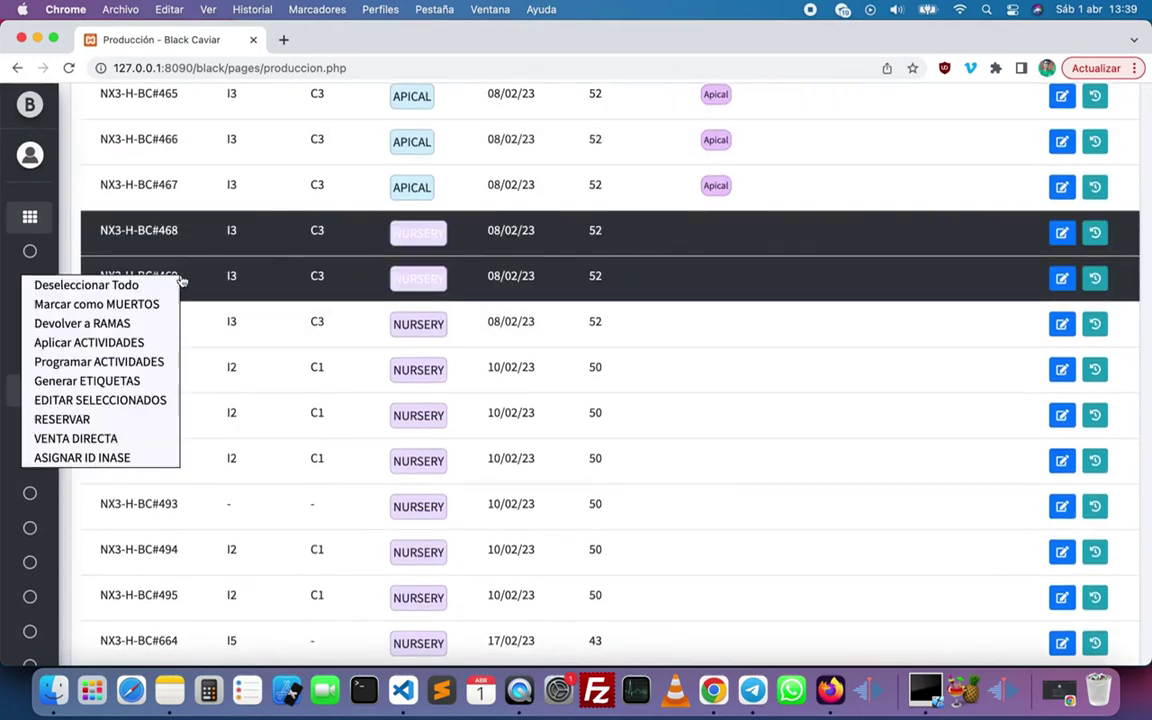
click(265, 312)
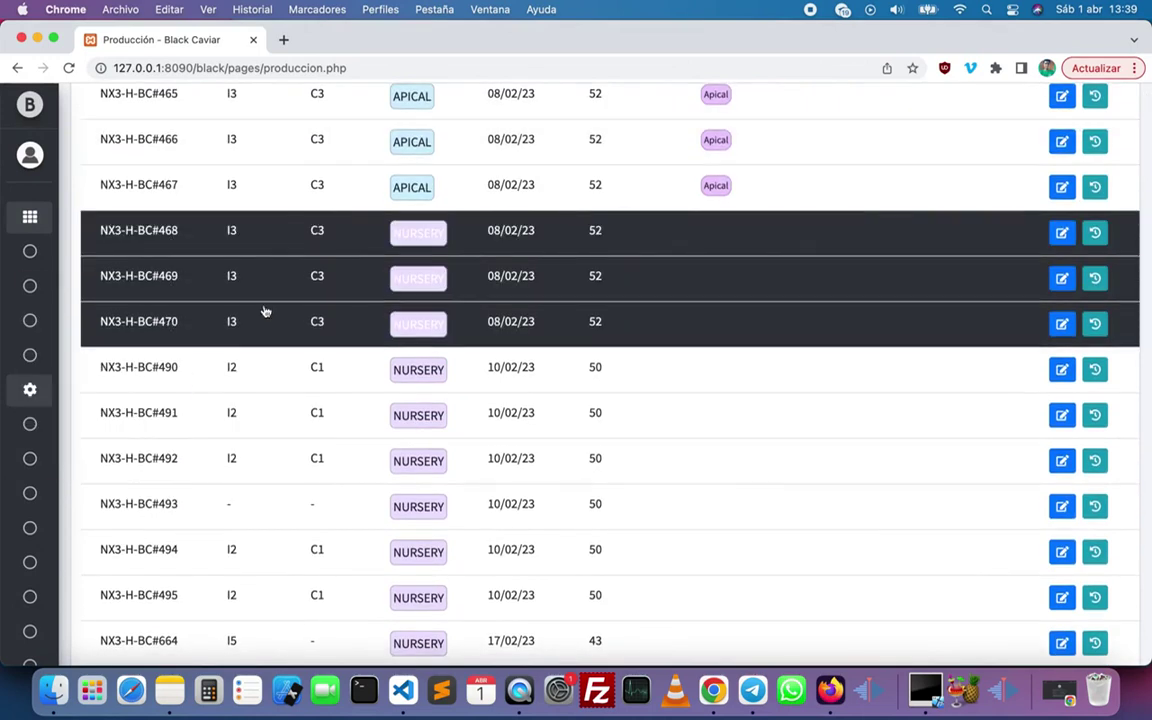
click(255, 387)
right_click(255, 387)
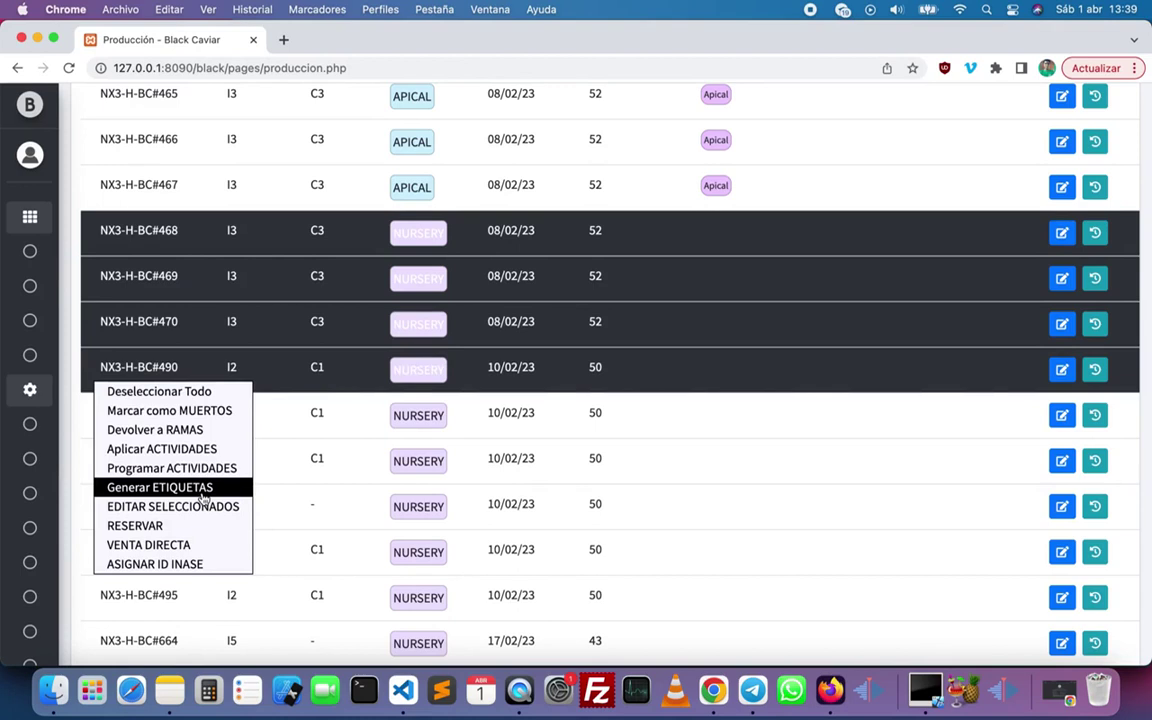
click(170, 487)
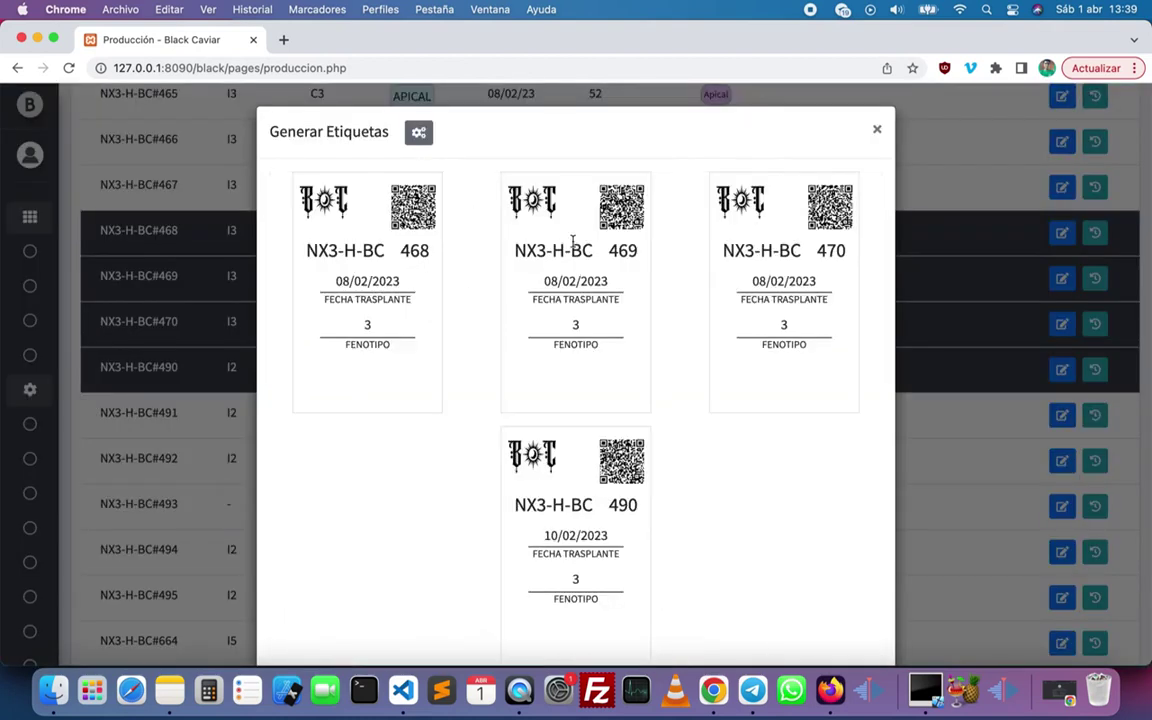
Review the four generated labels in print preview, then cancel the print dialog.
scroll(430, 334, down, 5)
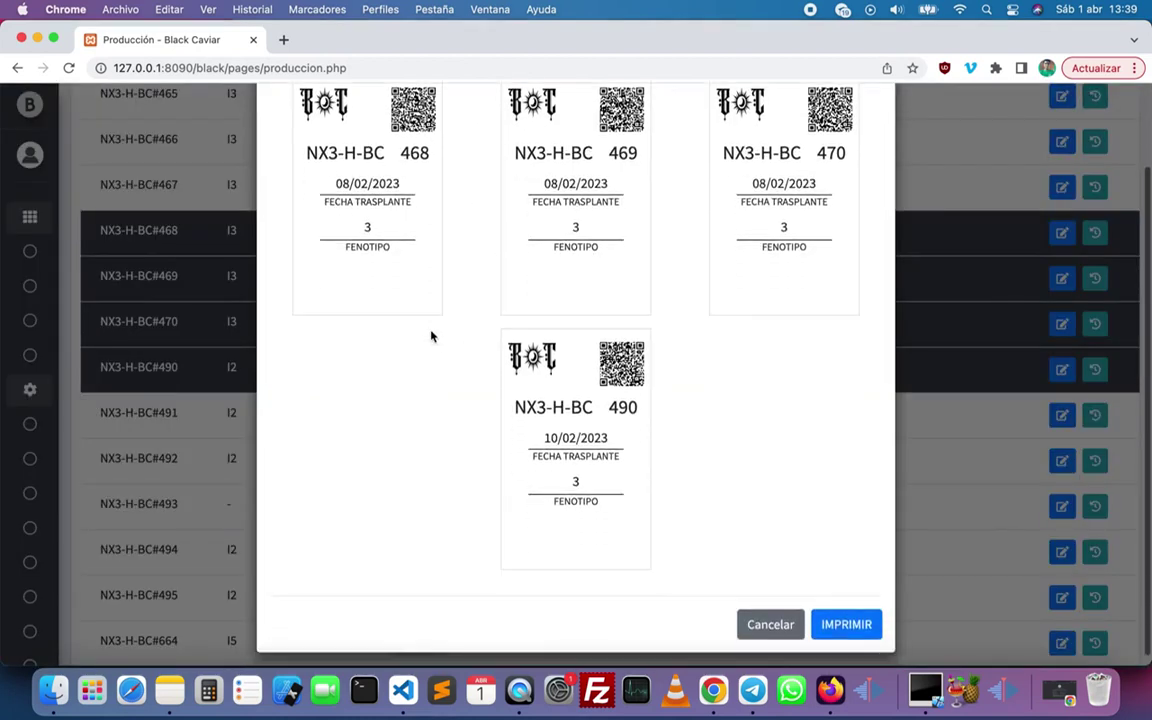
drag(306, 154, 392, 154)
click(313, 205)
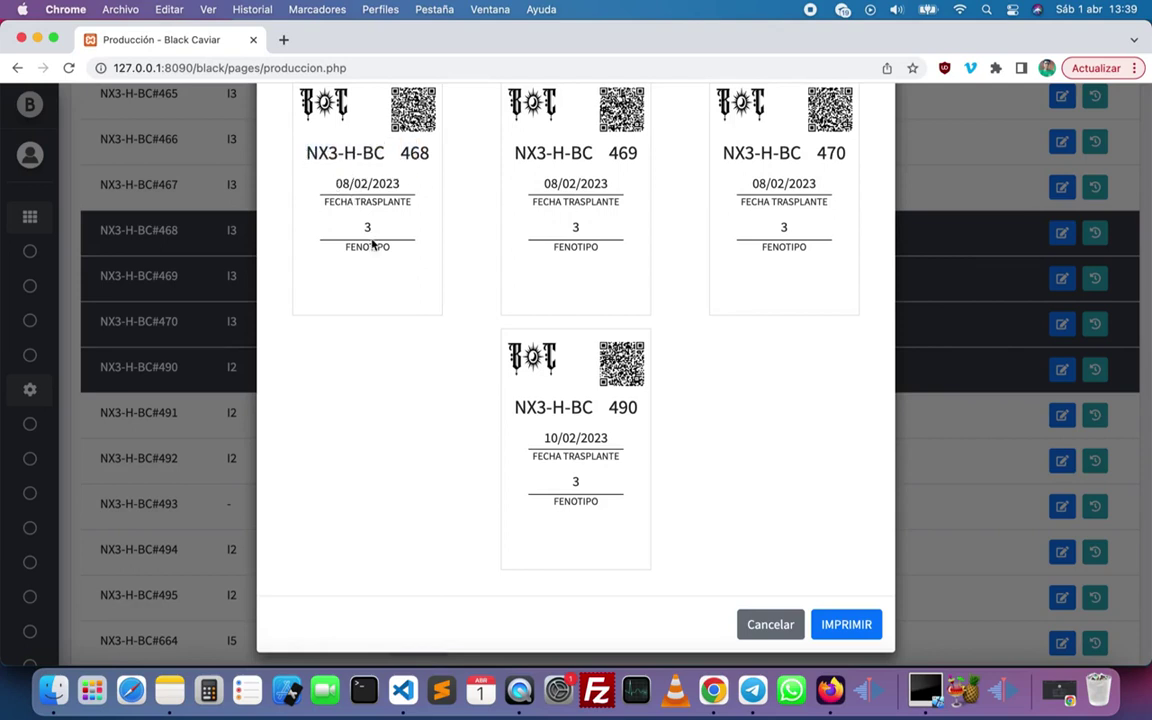
scroll(482, 355, up, 3)
scroll(673, 302, down, 3)
scroll(673, 302, up, 3)
scroll(668, 287, down, 3)
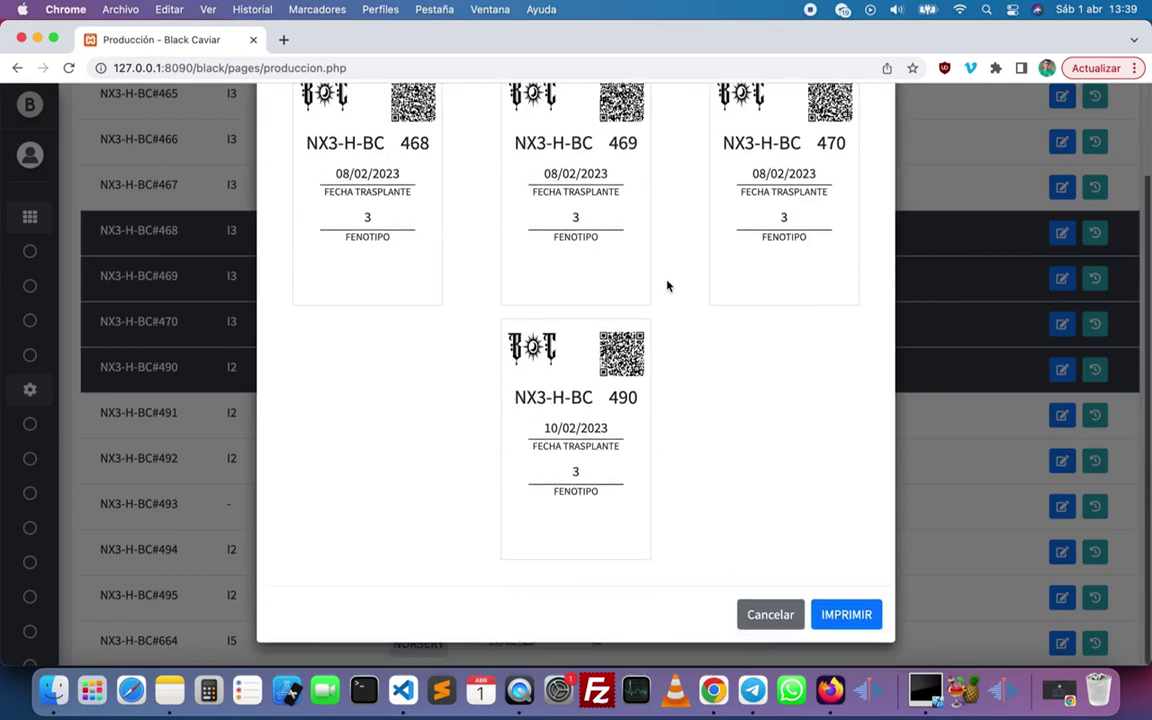
click(831, 615)
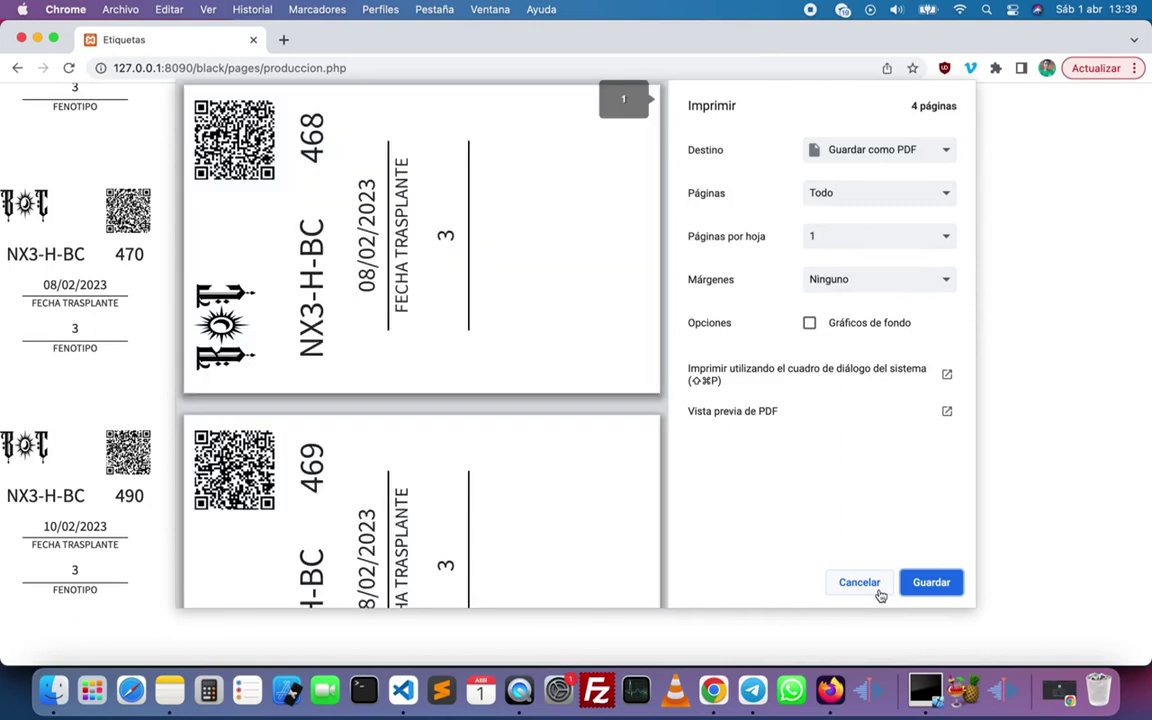
scroll(530, 496, down, 5)
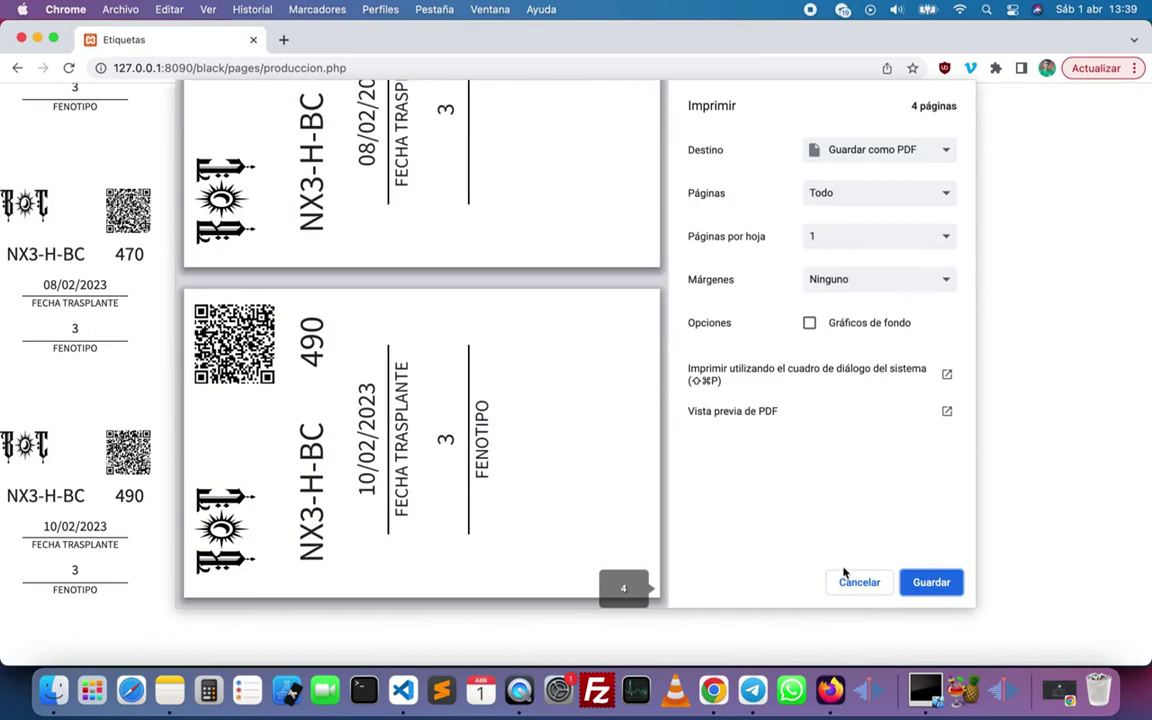
click(840, 588)
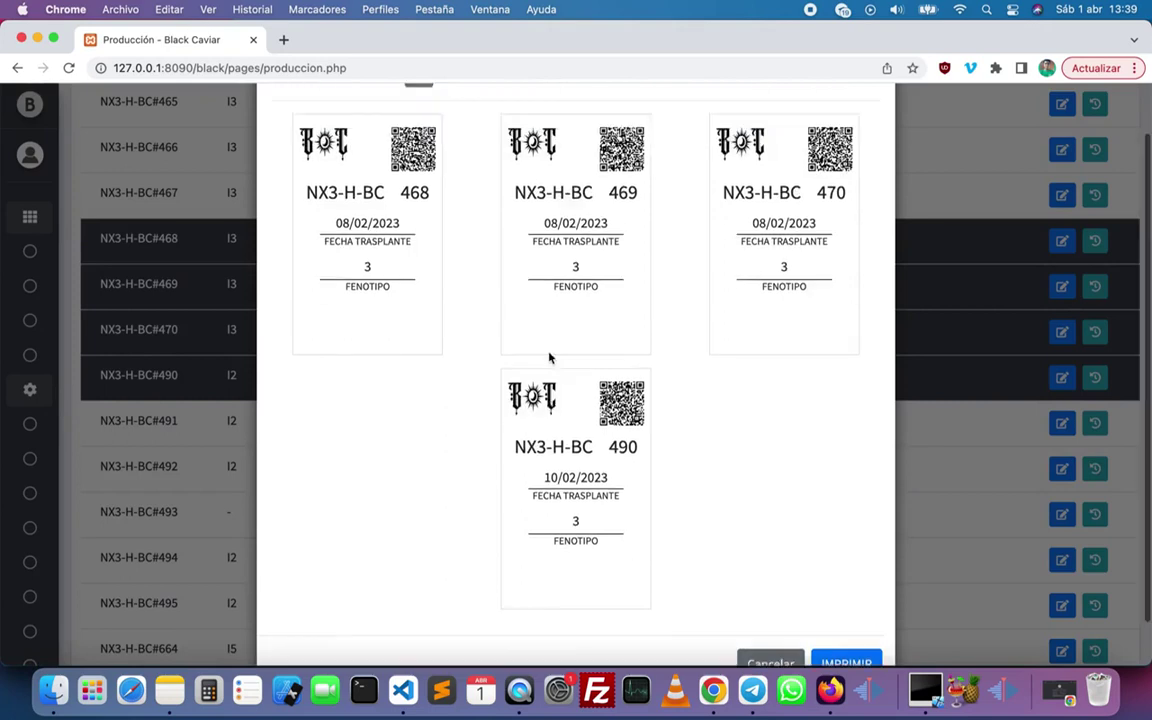
Enlarge the label to 200 x 311 px, the QR code width to 65, and widen the logo.
click(420, 135)
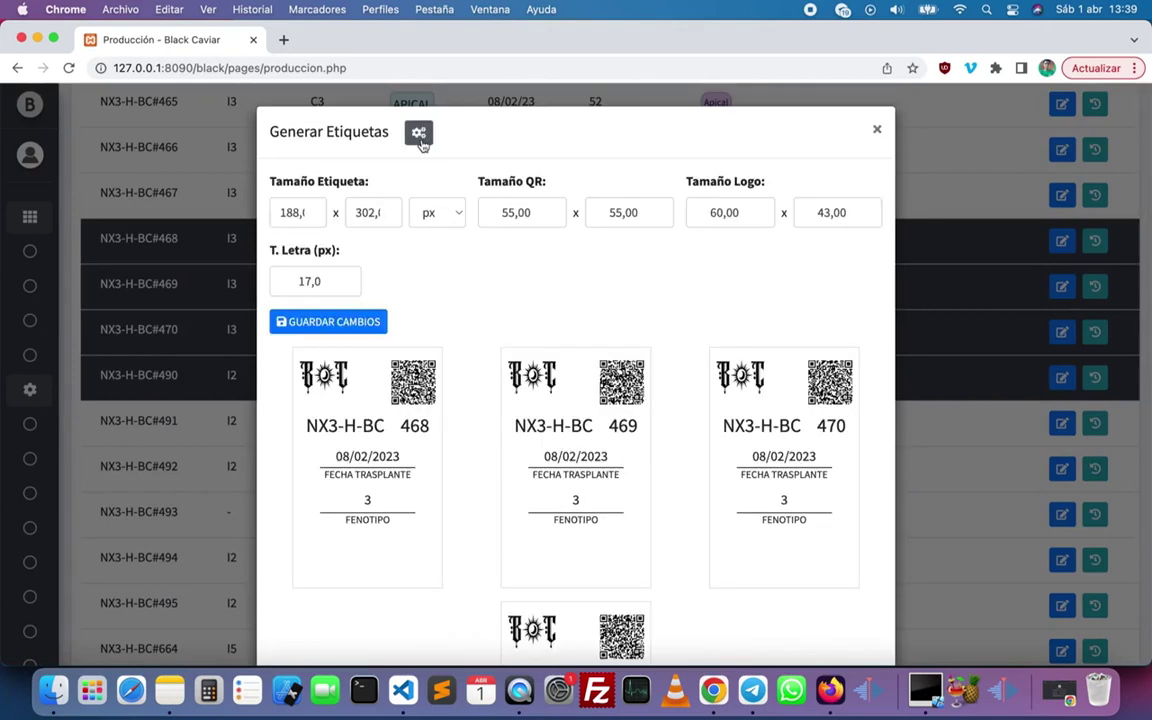
click(311, 214)
click(311, 214)
click(311, 214)
click(311, 214)
click(311, 214)
click(387, 210)
click(387, 210)
click(387, 210)
click(387, 210)
click(387, 210)
click(387, 210)
click(387, 210)
click(387, 210)
click(387, 210)
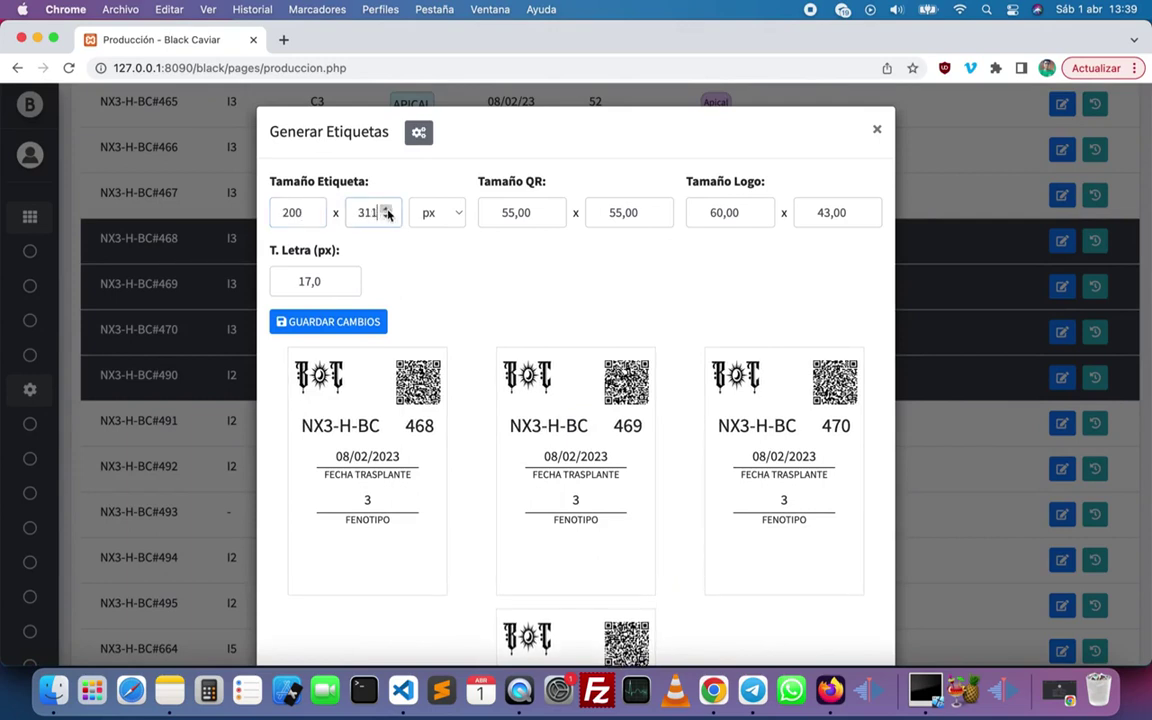
click(549, 210)
click(549, 210)
click(549, 210)
click(549, 210)
click(549, 210)
click(549, 210)
click(549, 210)
click(549, 210)
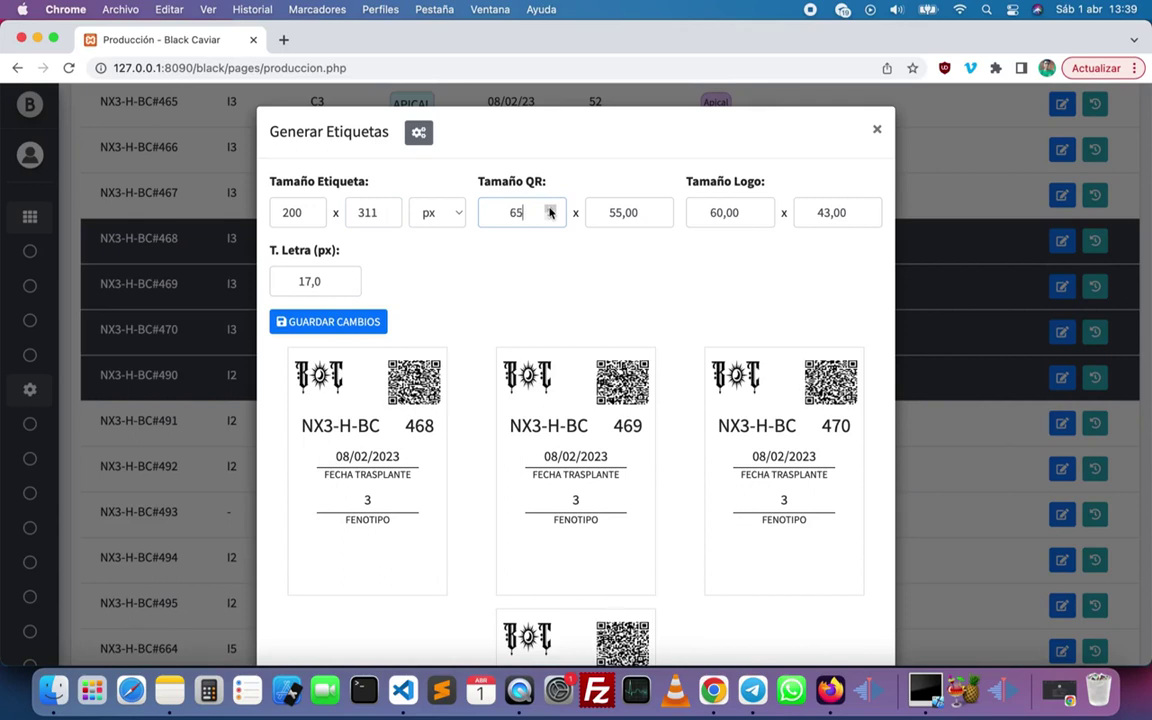
click(760, 209)
click(760, 209)
click(760, 209)
click(760, 209)
click(760, 209)
click(760, 209)
click(760, 209)
click(760, 209)
click(760, 209)
click(760, 209)
click(760, 209)
click(760, 209)
click(760, 209)
click(760, 209)
Set the label font size to 23 px and save the label layout.
scroll(316, 293, down, 2)
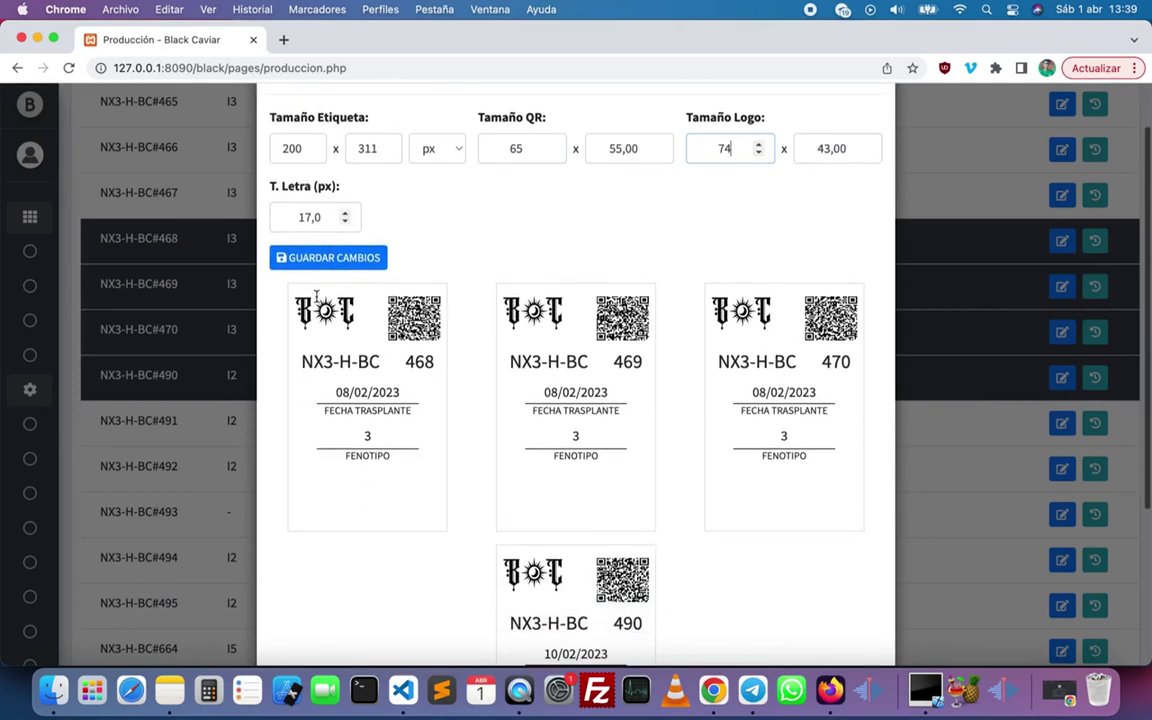
click(345, 220)
click(345, 220)
click(345, 220)
click(345, 220)
click(345, 220)
click(345, 216)
click(345, 216)
click(345, 216)
click(345, 216)
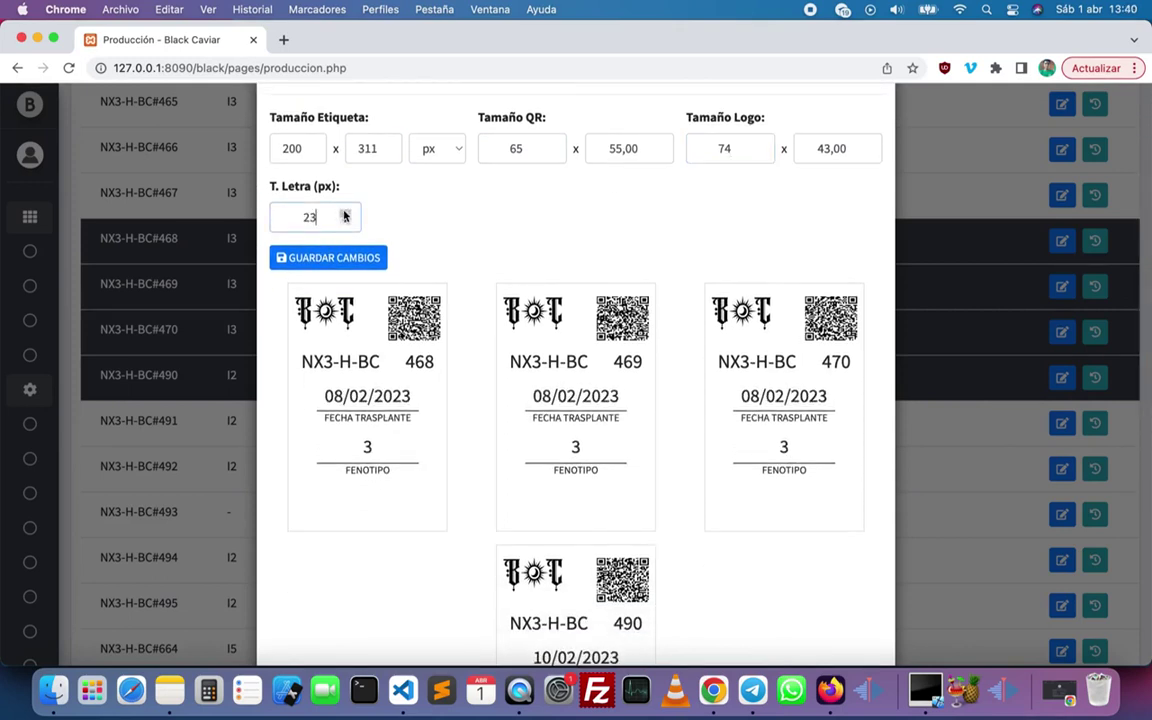
scroll(494, 288, down, 5)
scroll(493, 319, up, 6)
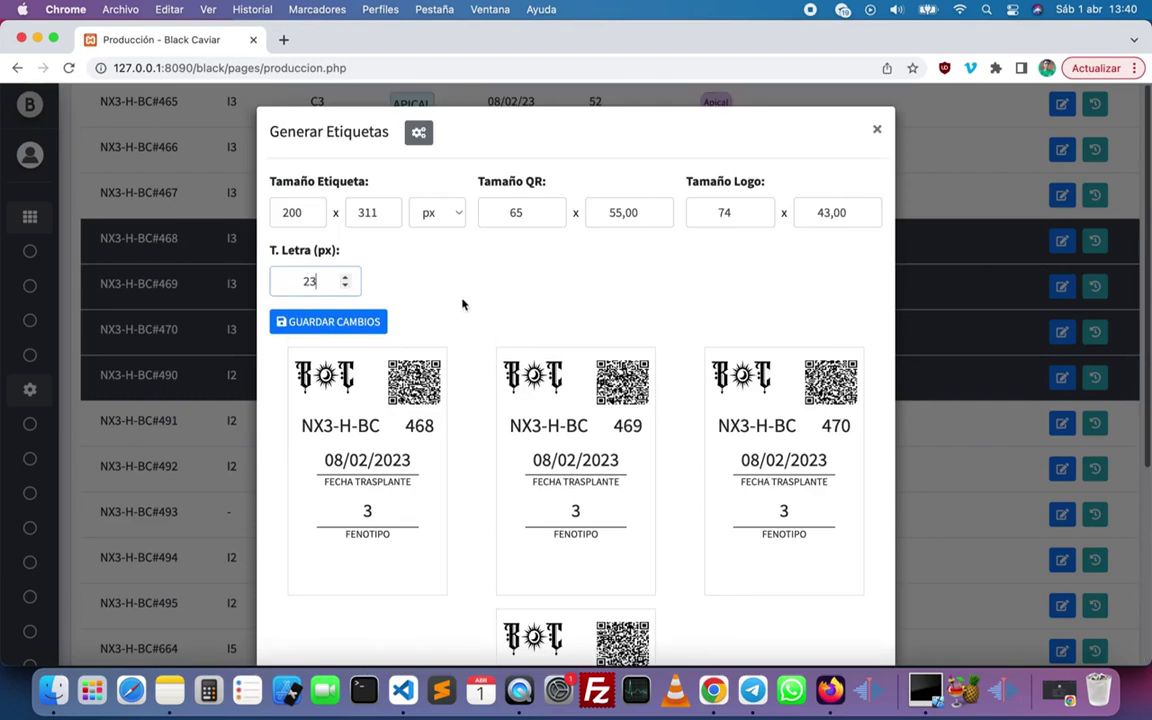
key(Return)
click(576, 453)
Preview printing the four labels, cancel, and close the label generator.
scroll(576, 460, down, 5)
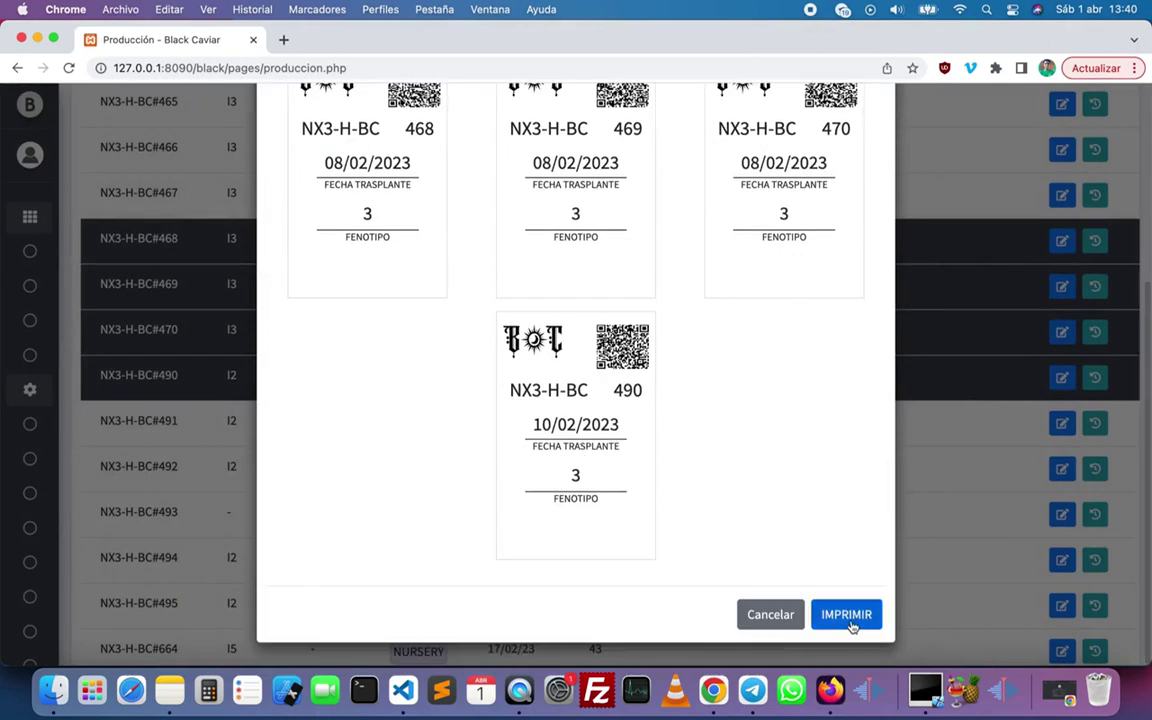
click(820, 614)
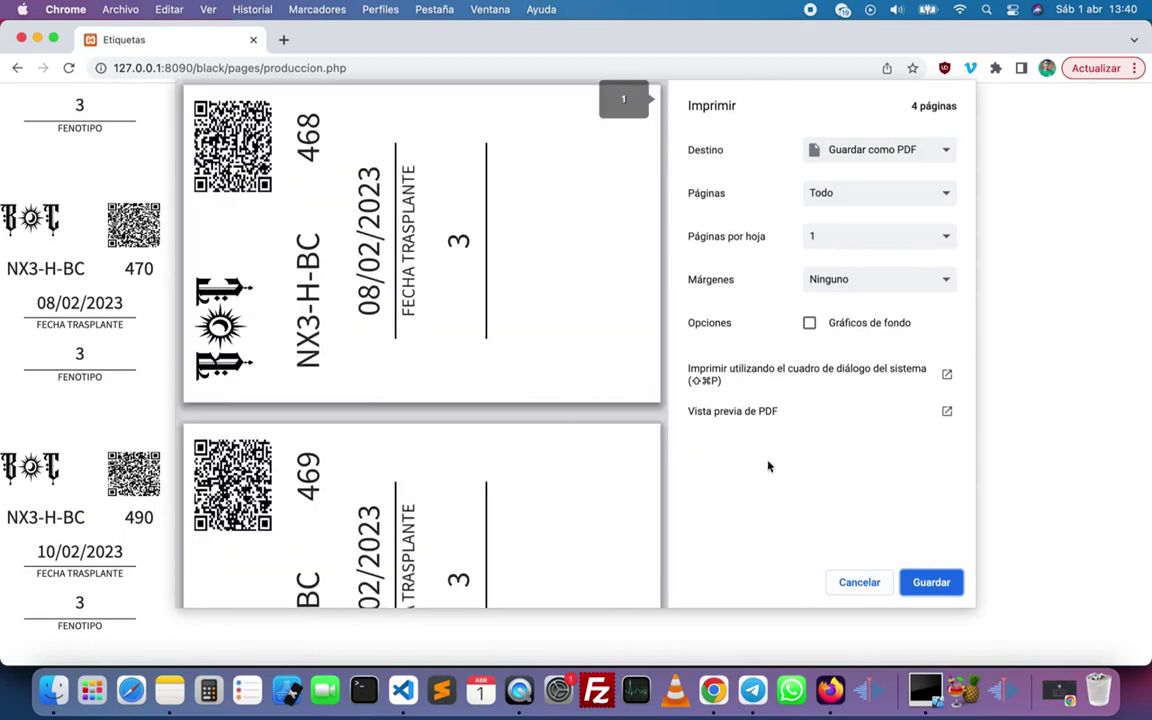
click(853, 584)
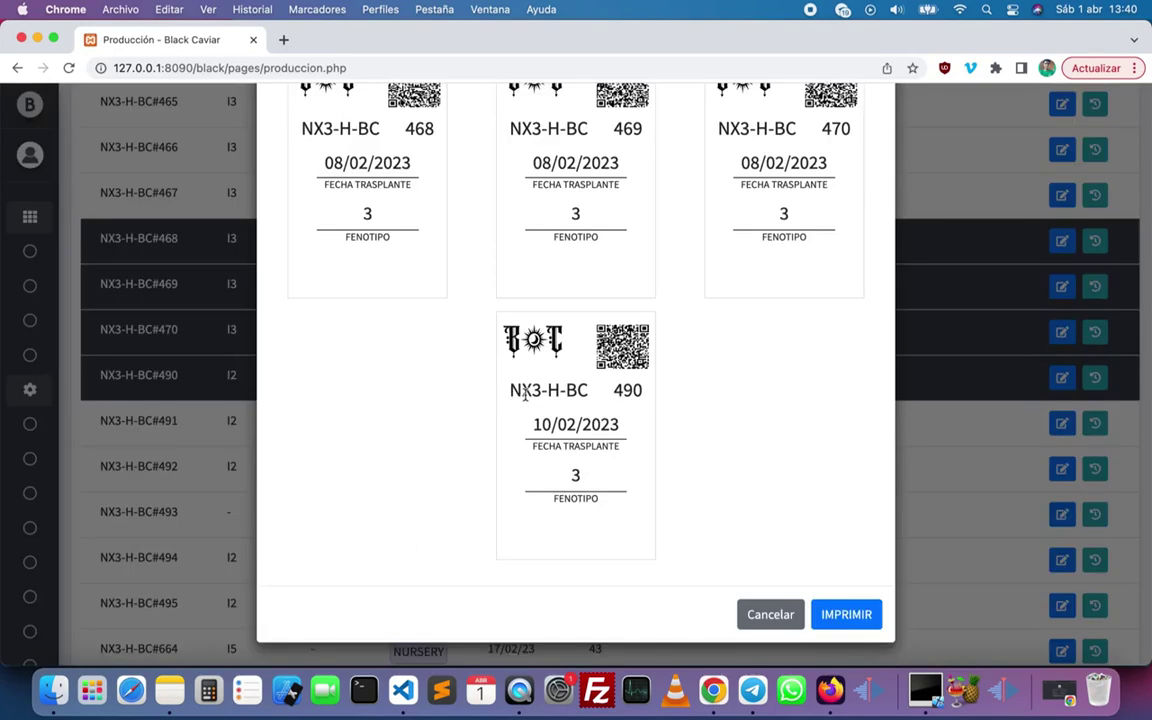
click(770, 614)
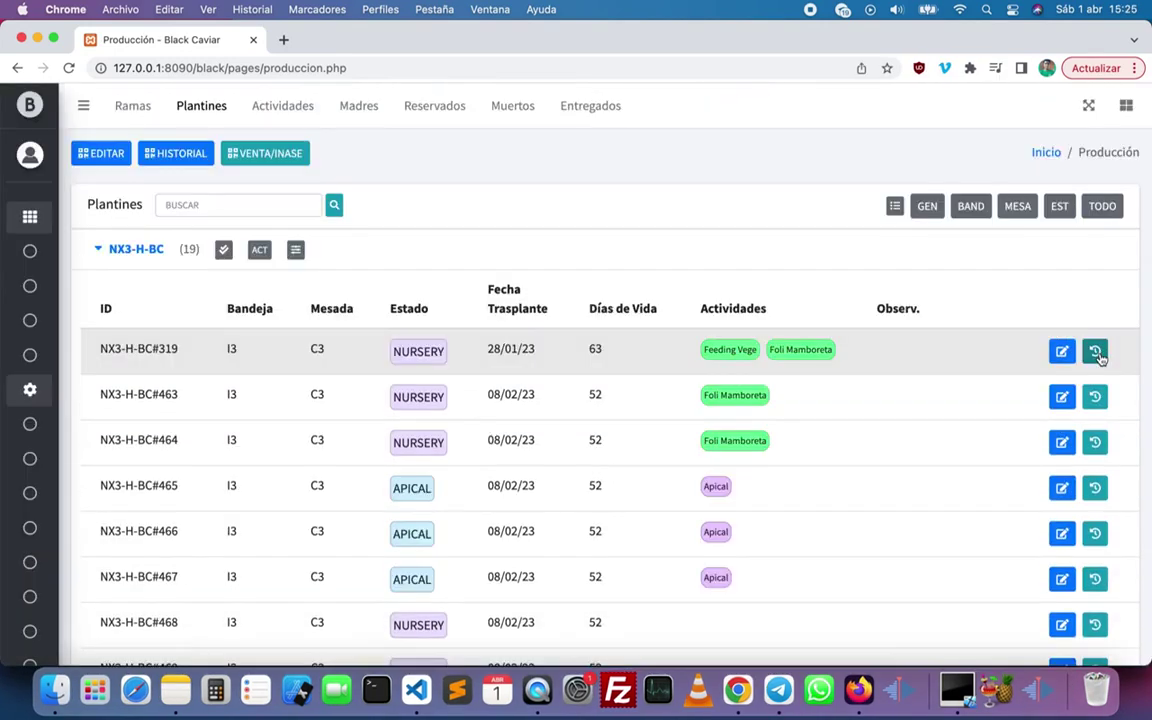
click(1095, 352)
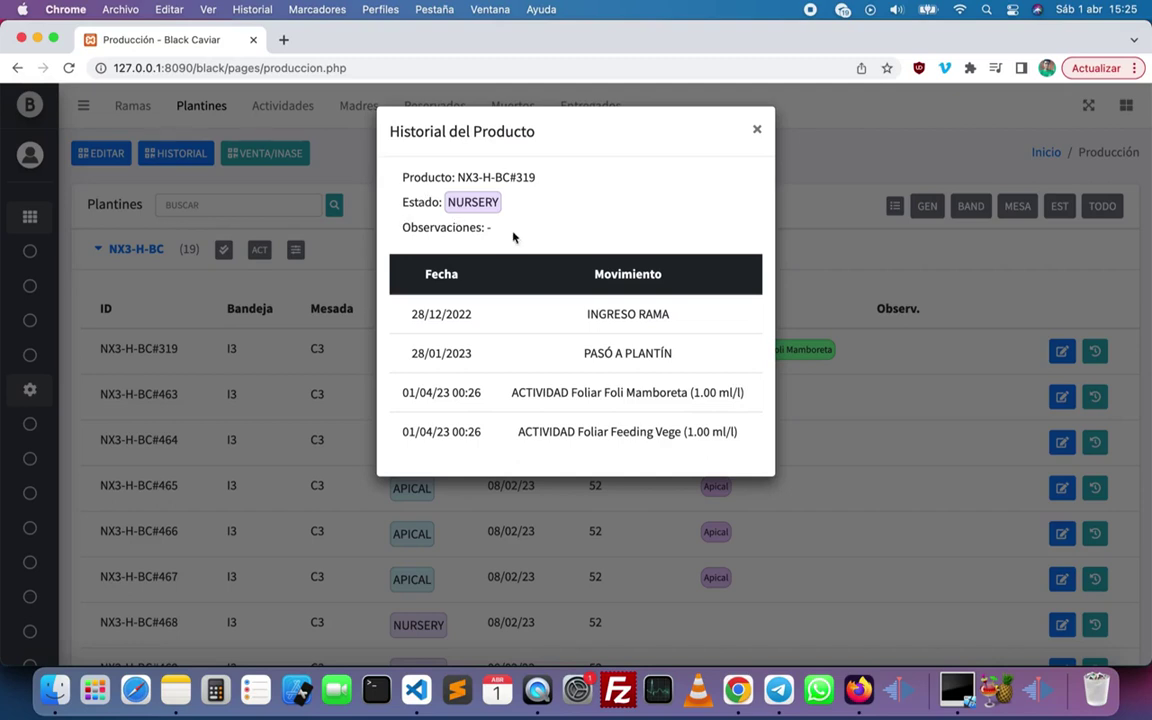
double_click(421, 318)
click(445, 336)
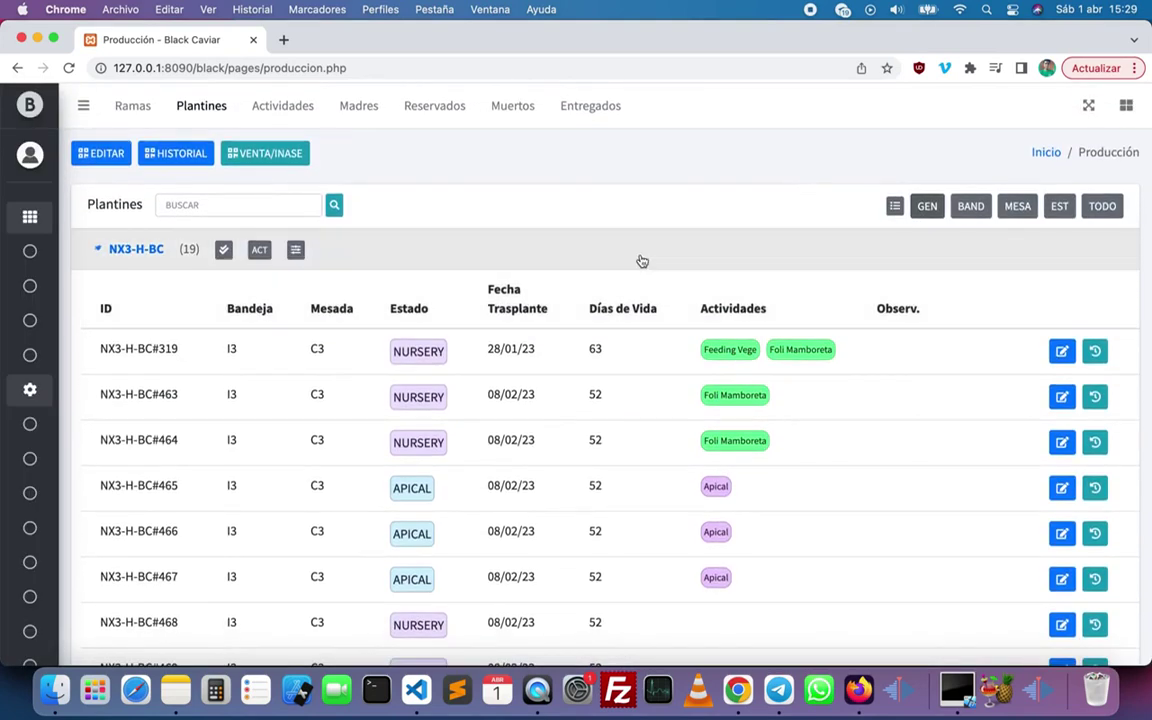
Group the plantines by genetics and then by tray, collapsing each set of groups.
click(642, 261)
click(638, 266)
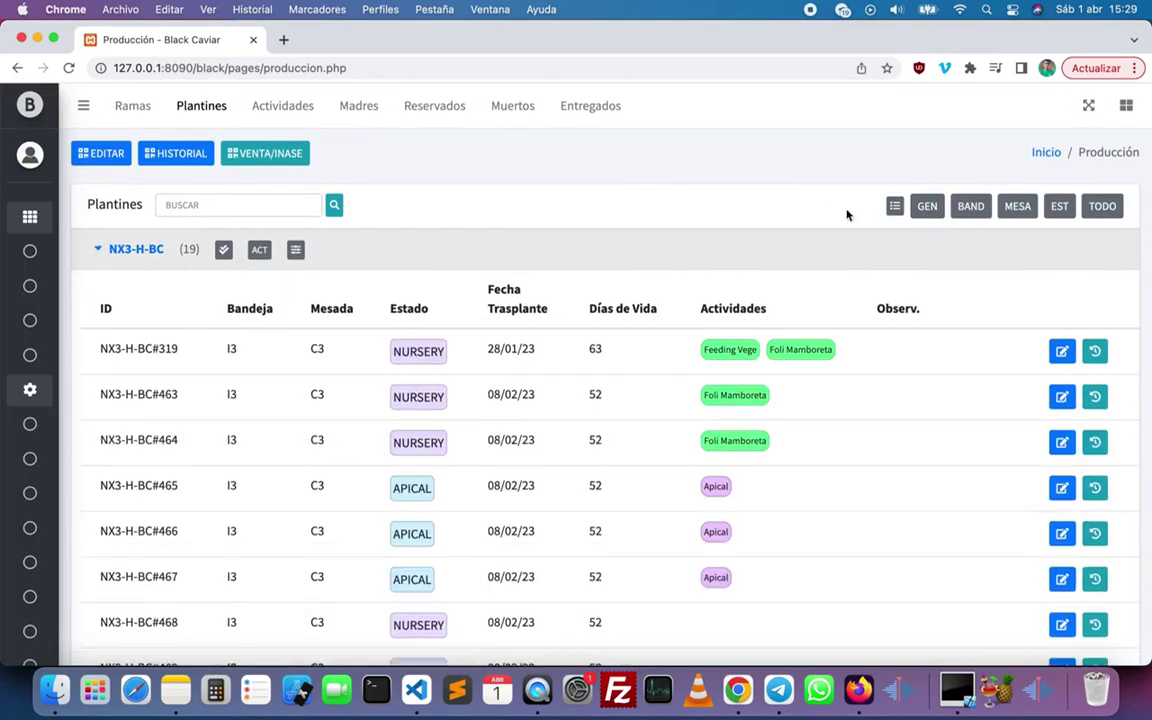
click(941, 216)
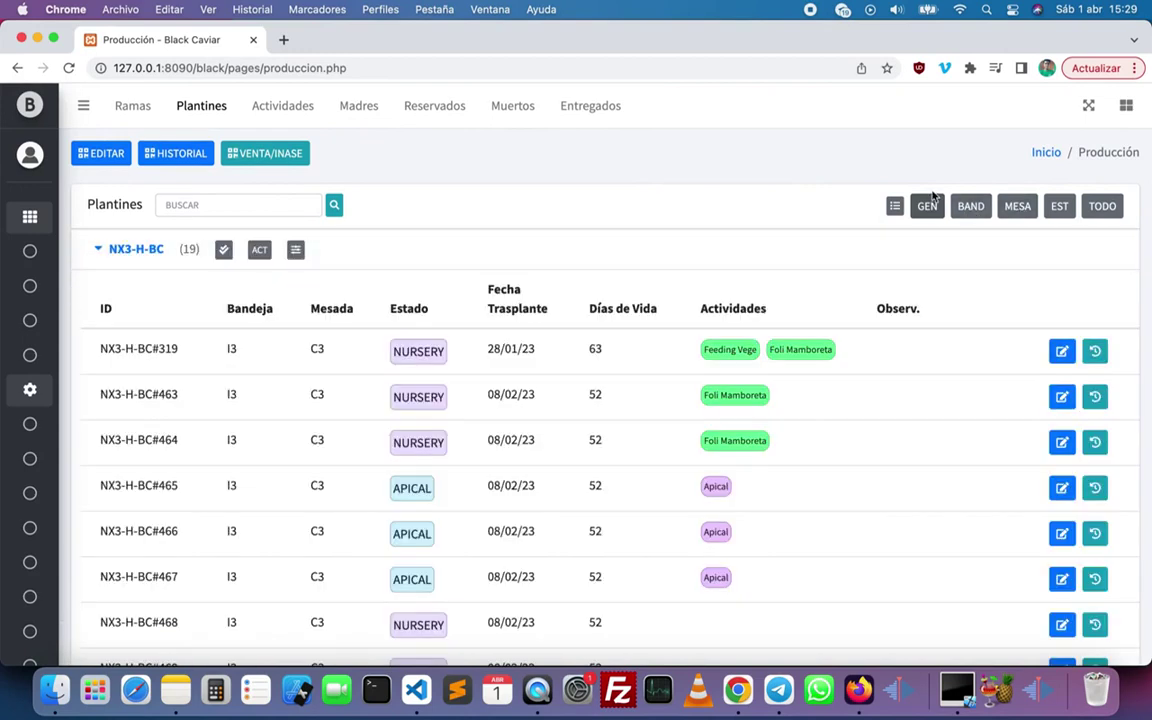
click(895, 207)
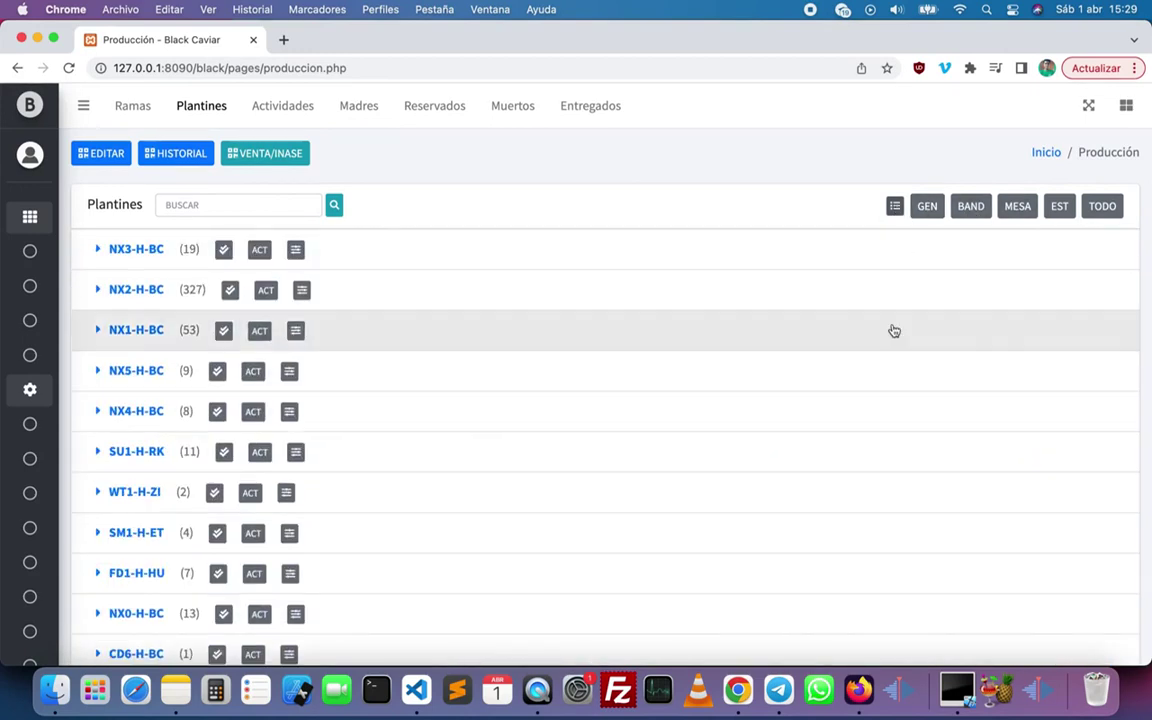
click(981, 218)
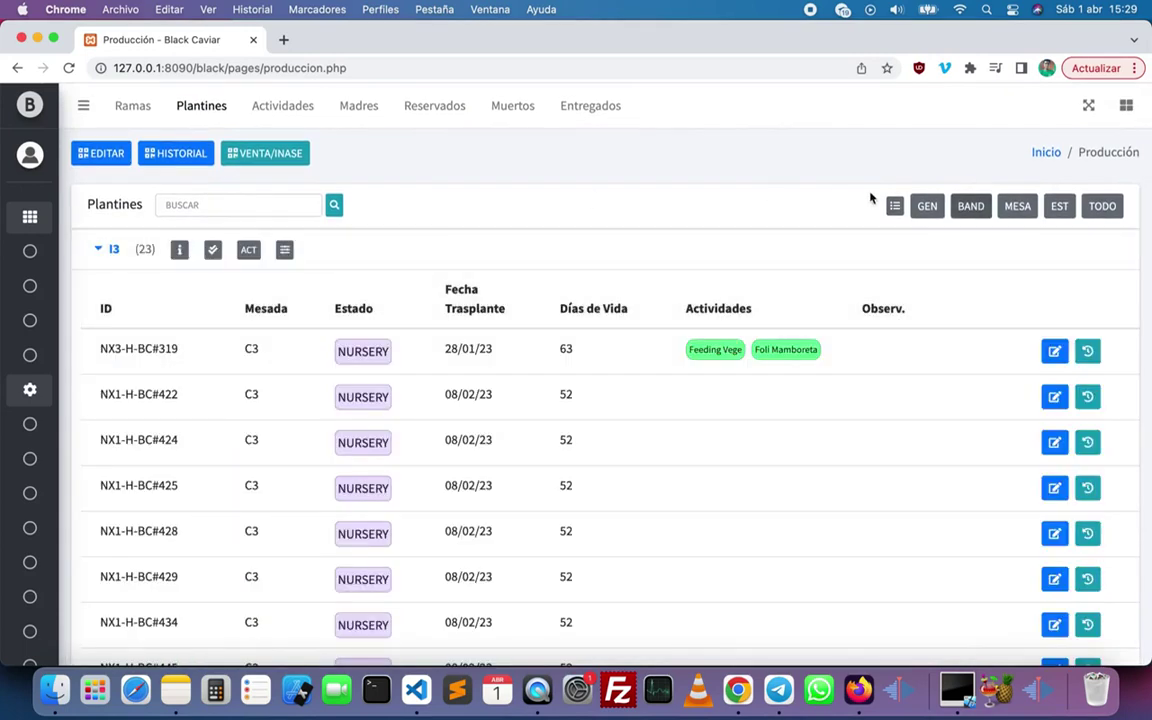
click(895, 207)
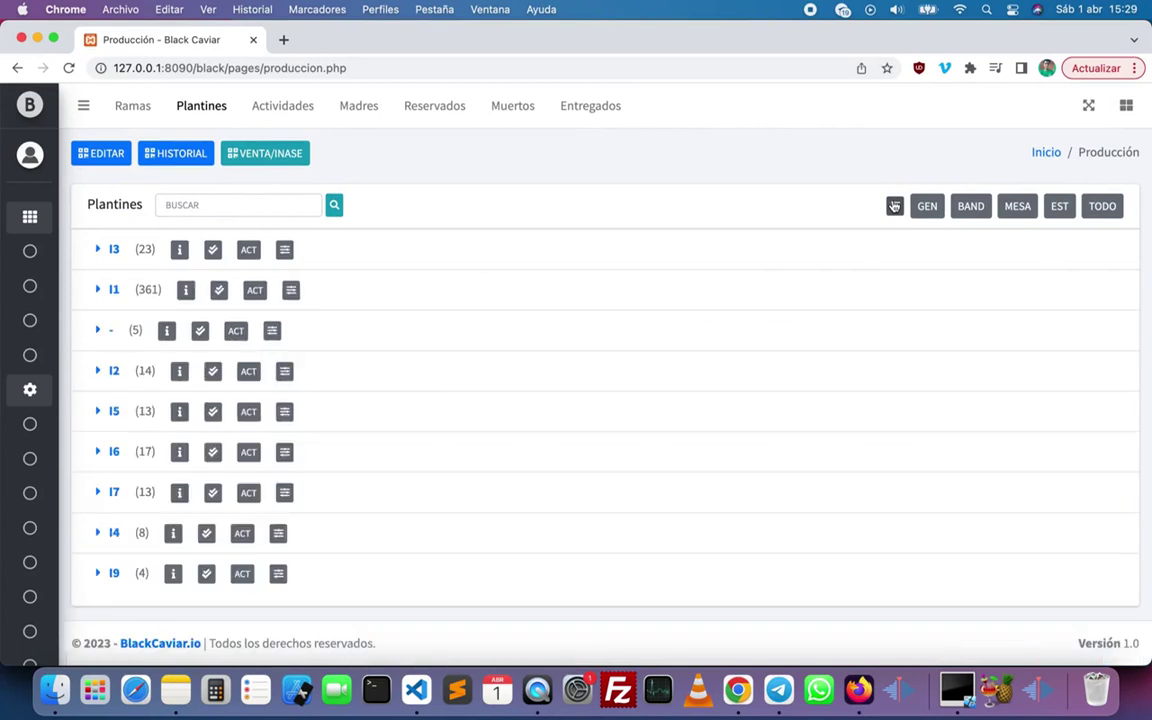
Try grouping by table and by status, then show all plantines ungrouped with TODO.
click(1020, 210)
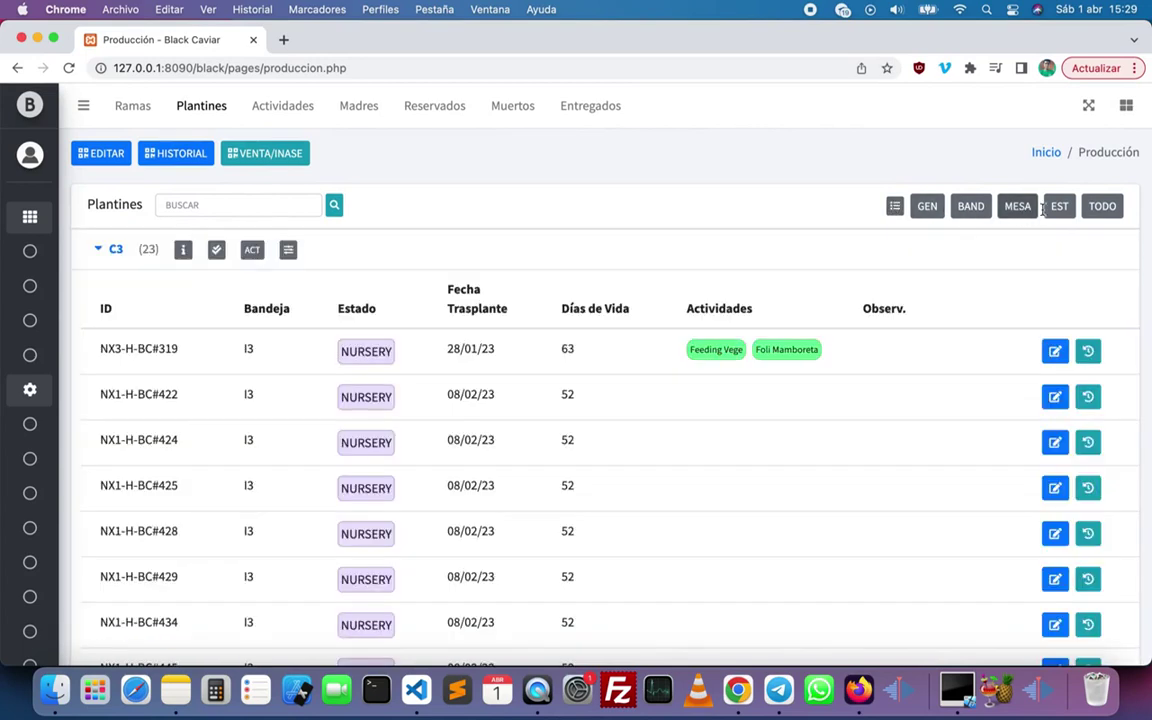
click(1061, 210)
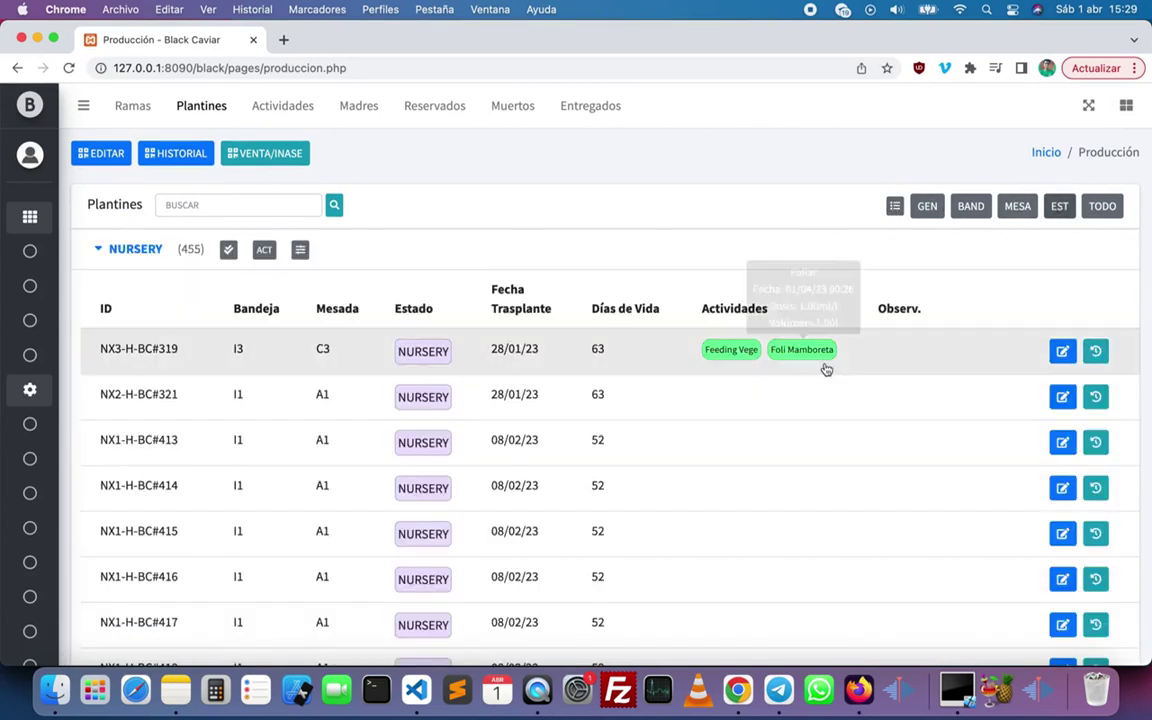
scroll(825, 367, down, 10)
scroll(825, 368, up, 10)
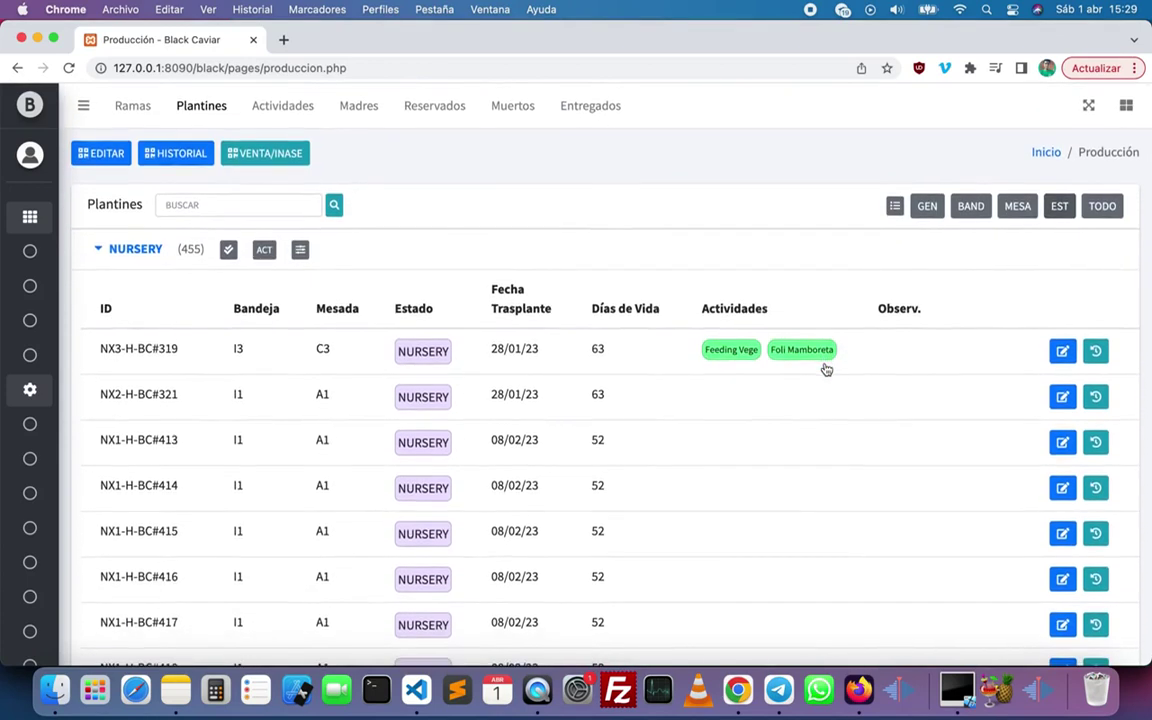
click(1101, 206)
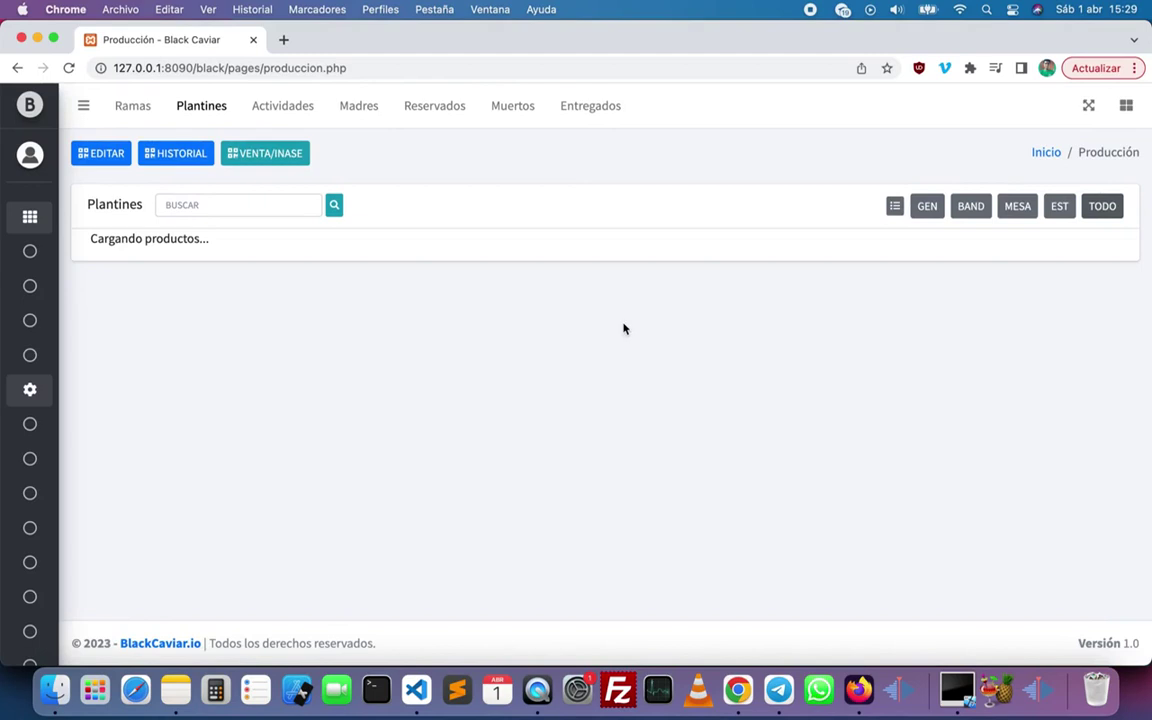
scroll(414, 402, down, 2)
scroll(414, 404, up, 2)
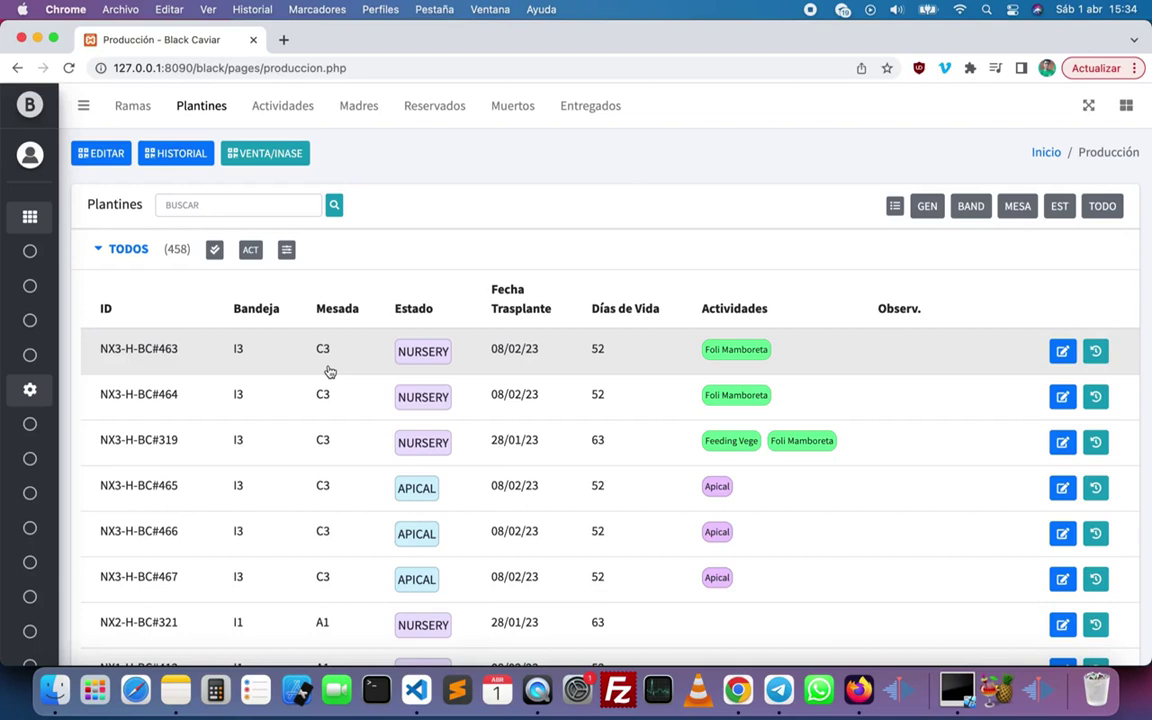
For NX3-H-BC#463 and #464, choose the Foliar activity with Foli Mamboreta lot A3.
click(329, 371)
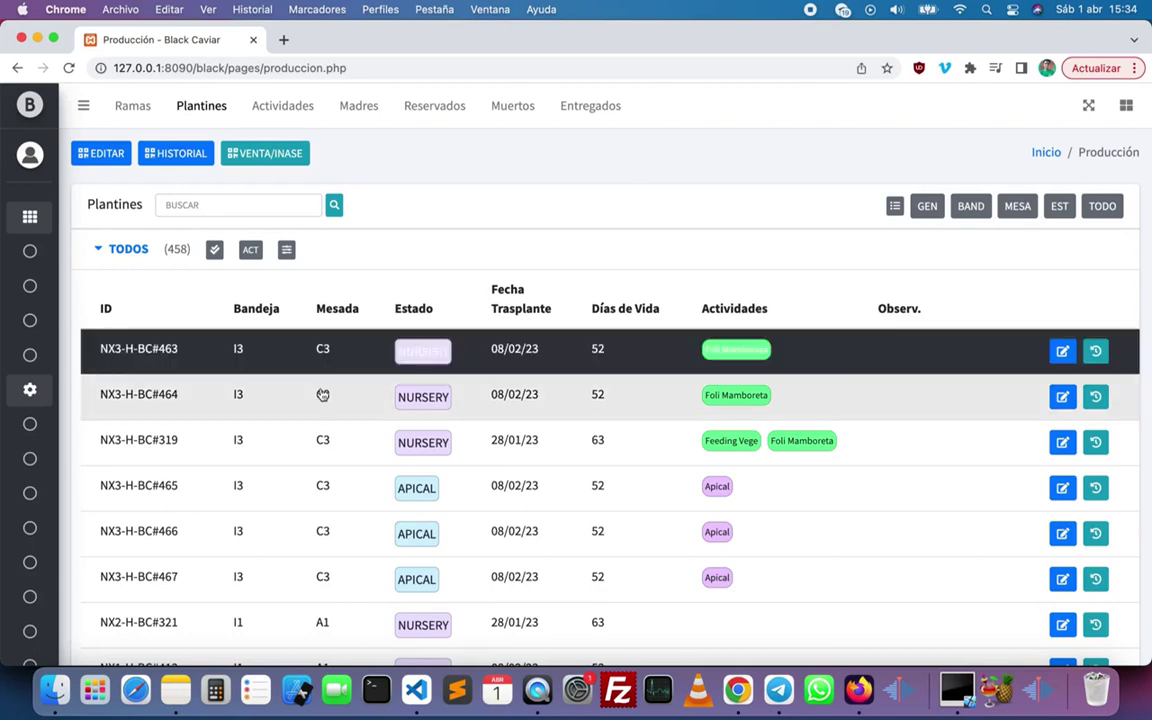
click(306, 391)
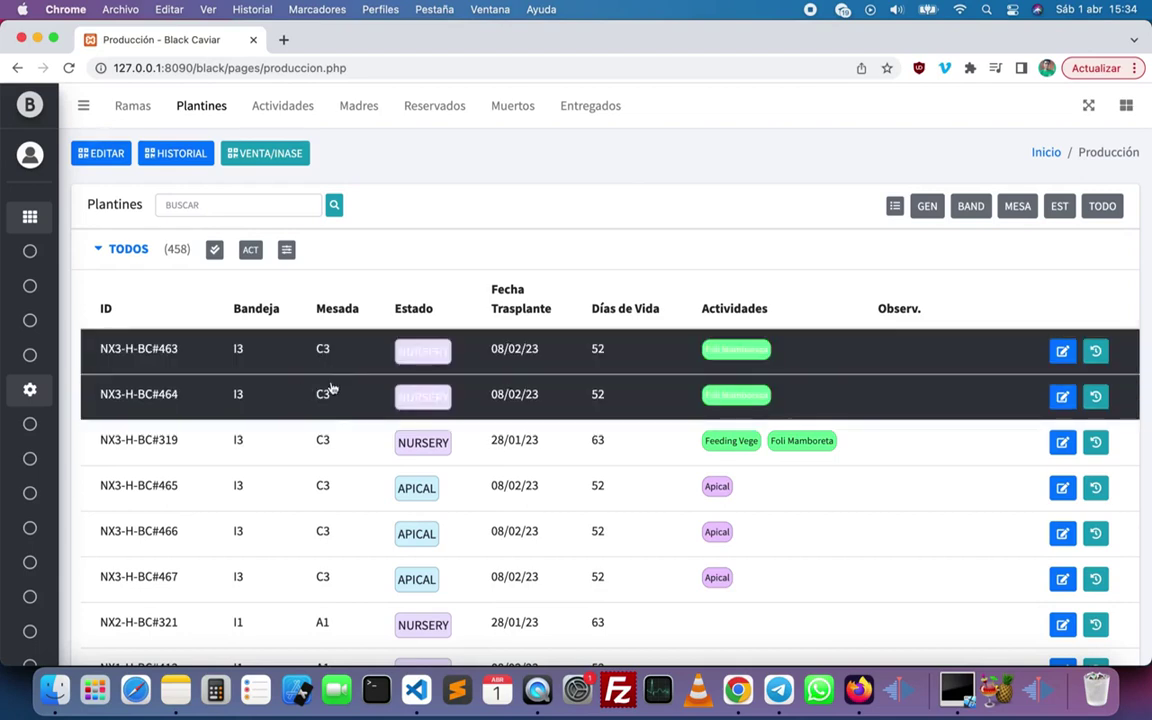
right_click(331, 388)
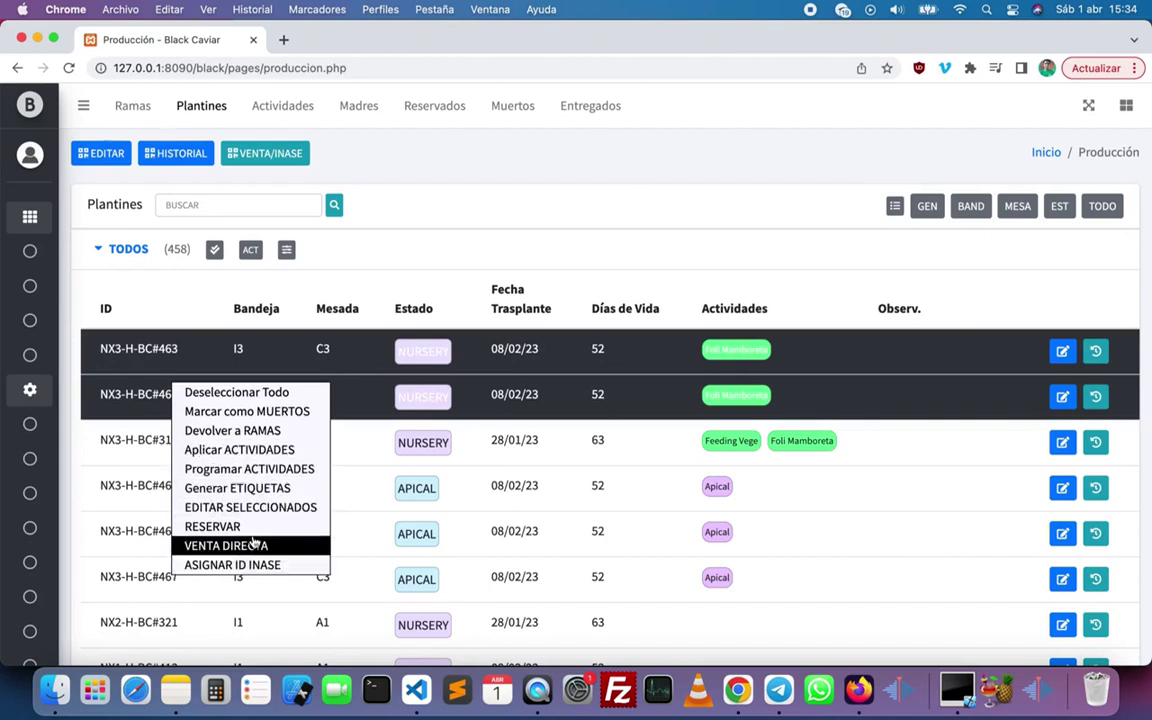
click(267, 452)
click(468, 214)
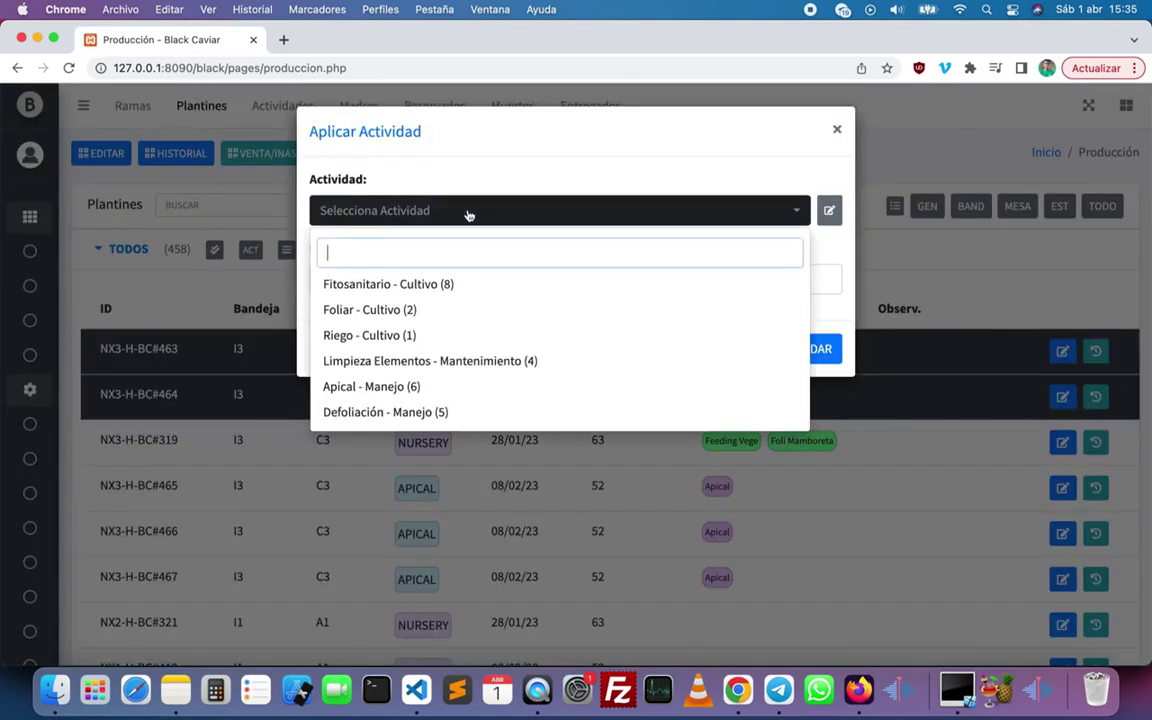
click(434, 313)
click(478, 279)
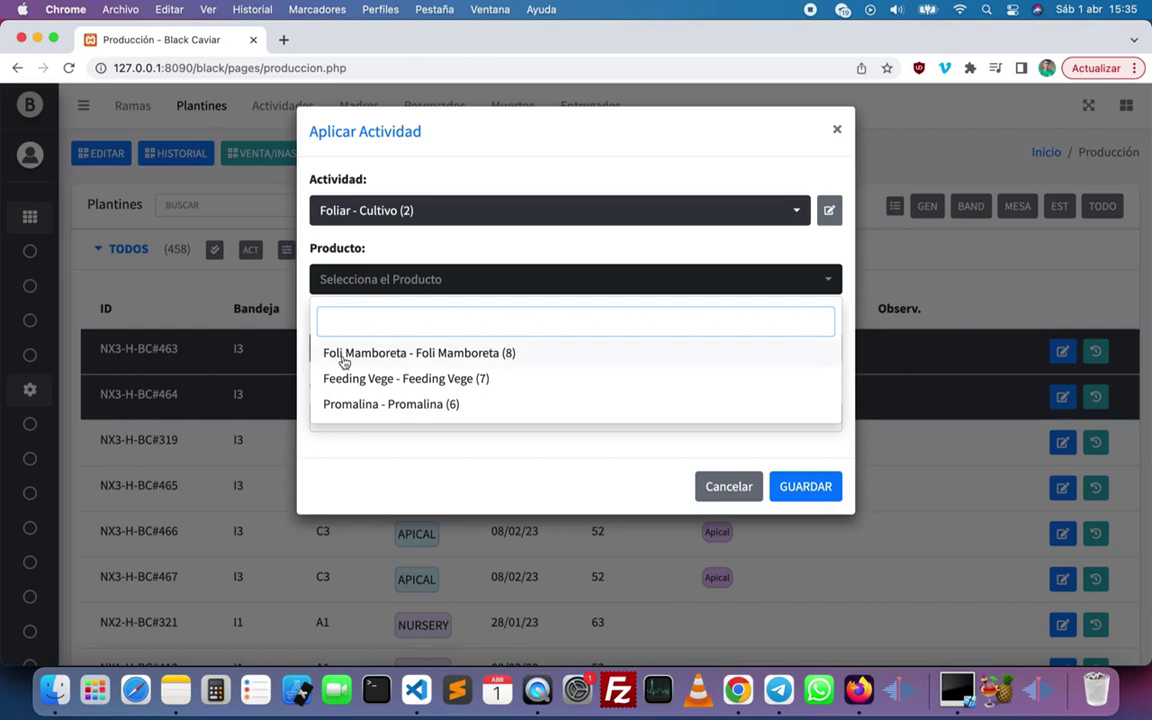
click(450, 352)
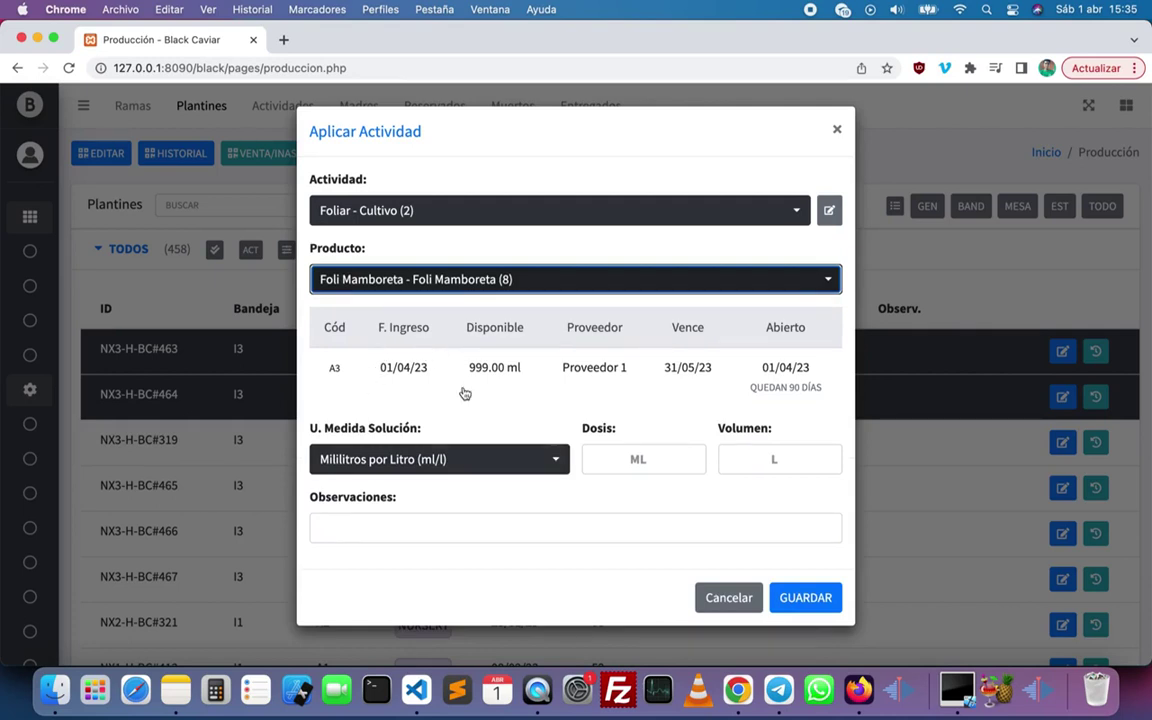
click(420, 382)
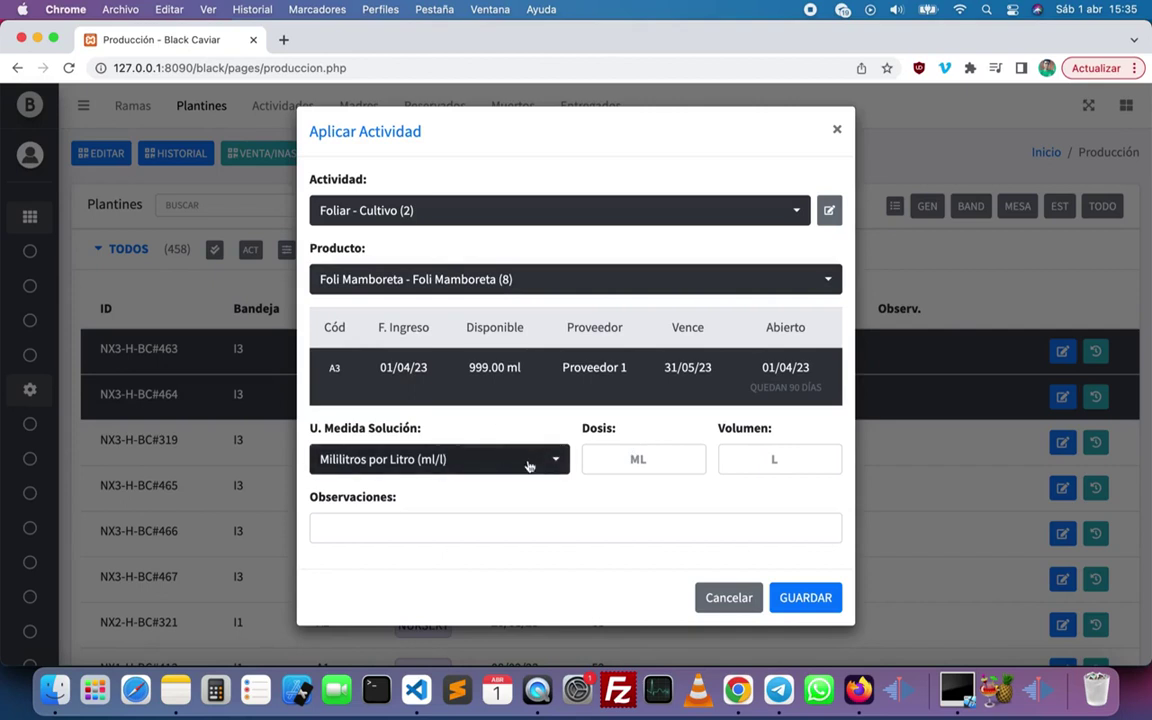
Enter a dose of 5 ml/l and a volume of 1 L, then save.
click(605, 456)
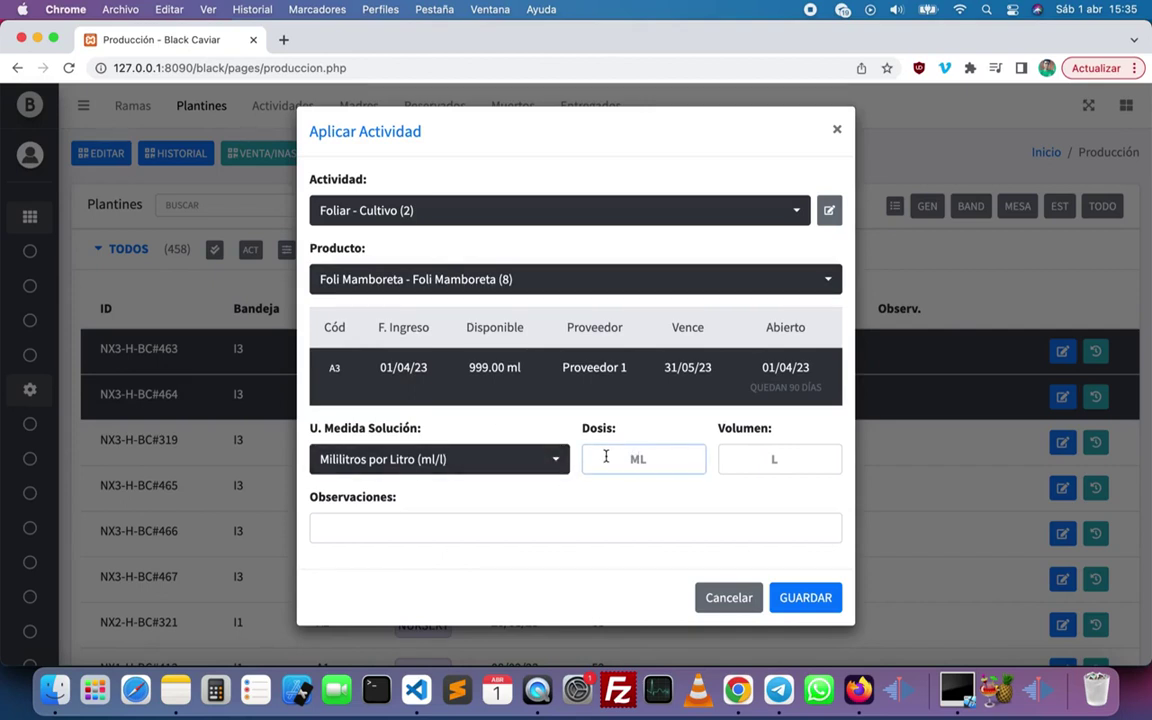
text(5)
click(806, 456)
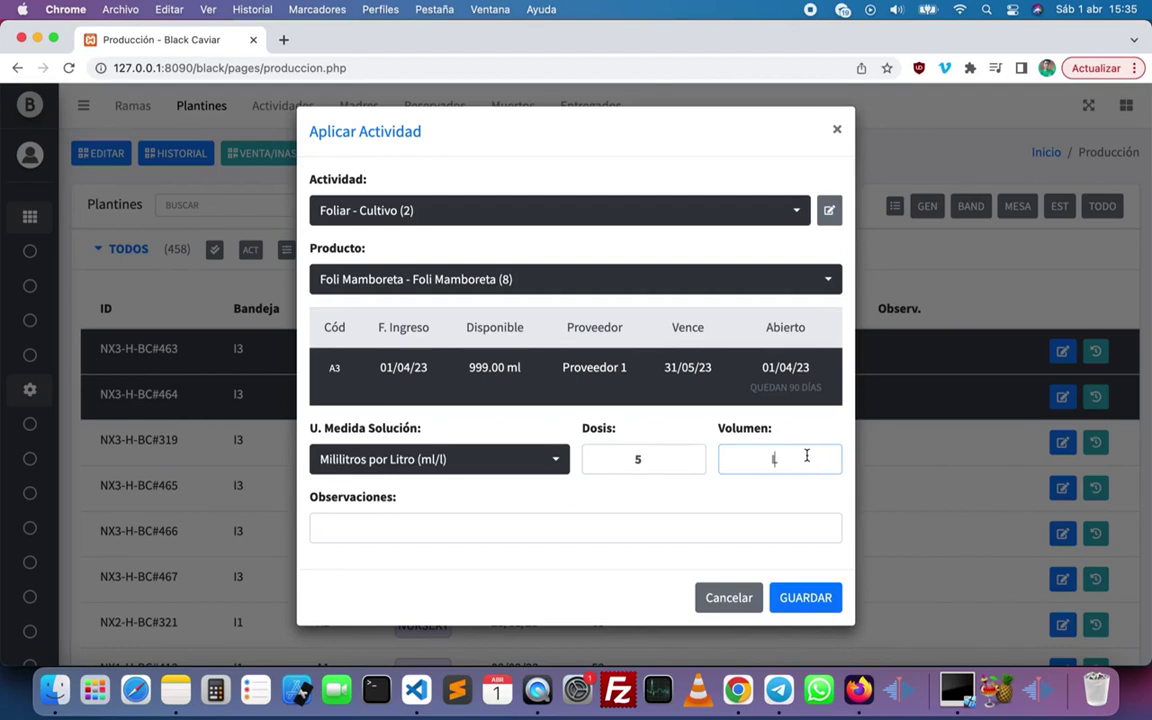
text(1)
click(805, 598)
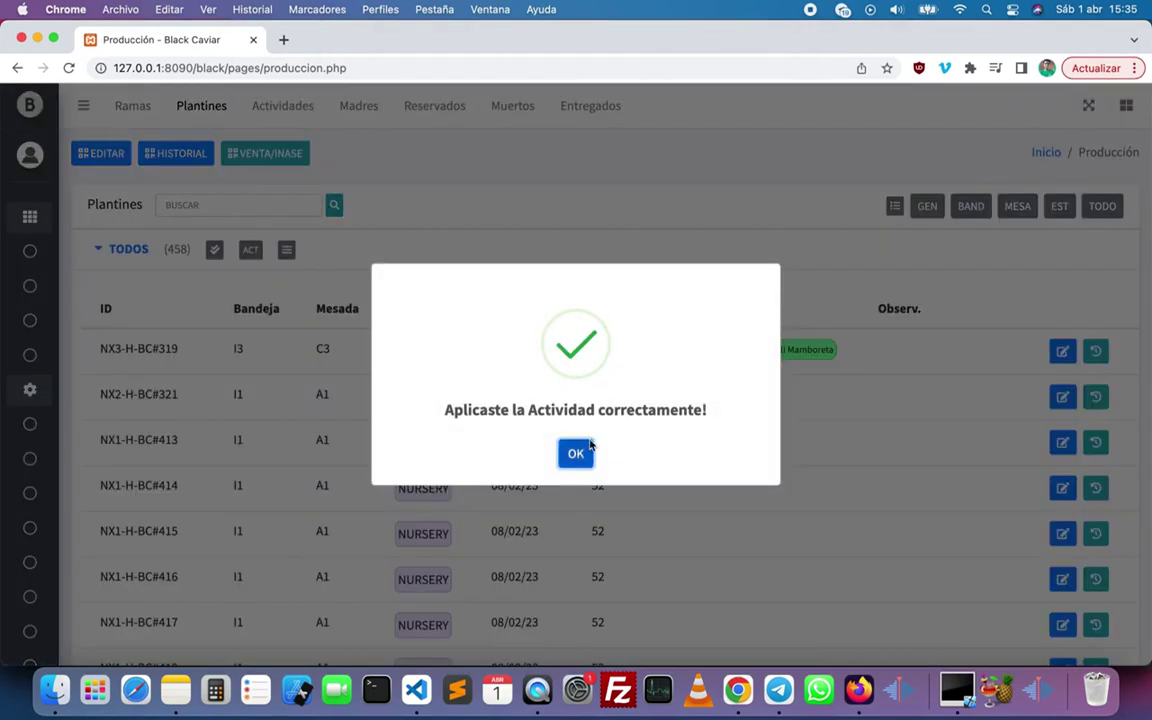
Dismiss the previous confirmation and select plantín NX3-H-BC#319.
click(589, 446)
scroll(694, 404, down, 4)
scroll(694, 404, down, 10)
scroll(694, 404, up, 15)
click(635, 364)
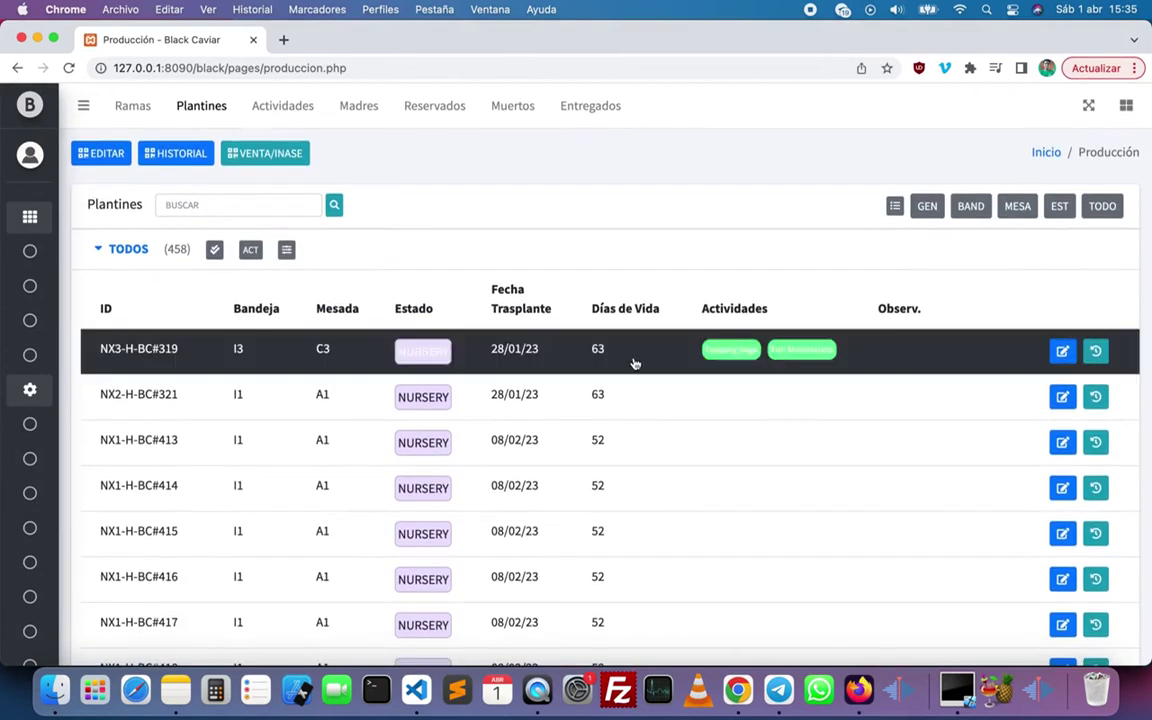
Apply and save an Apical - Manejo activity for NX3-H-BC#319, confirming the success message.
right_click(296, 364)
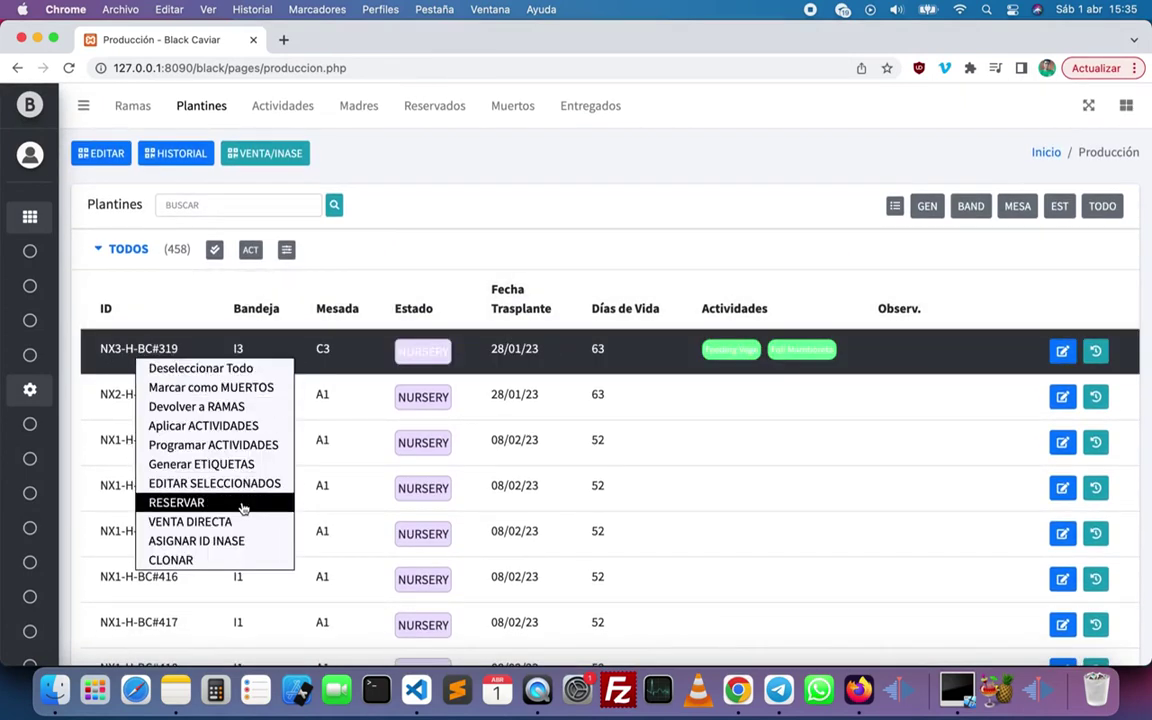
click(233, 425)
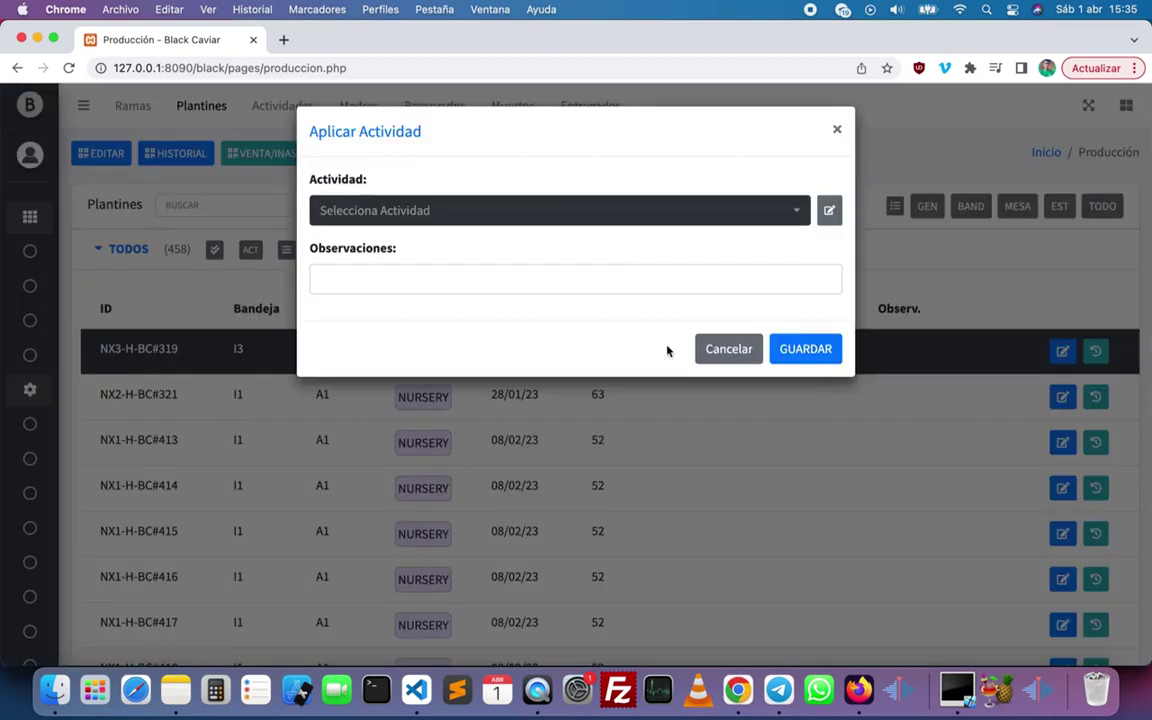
click(638, 218)
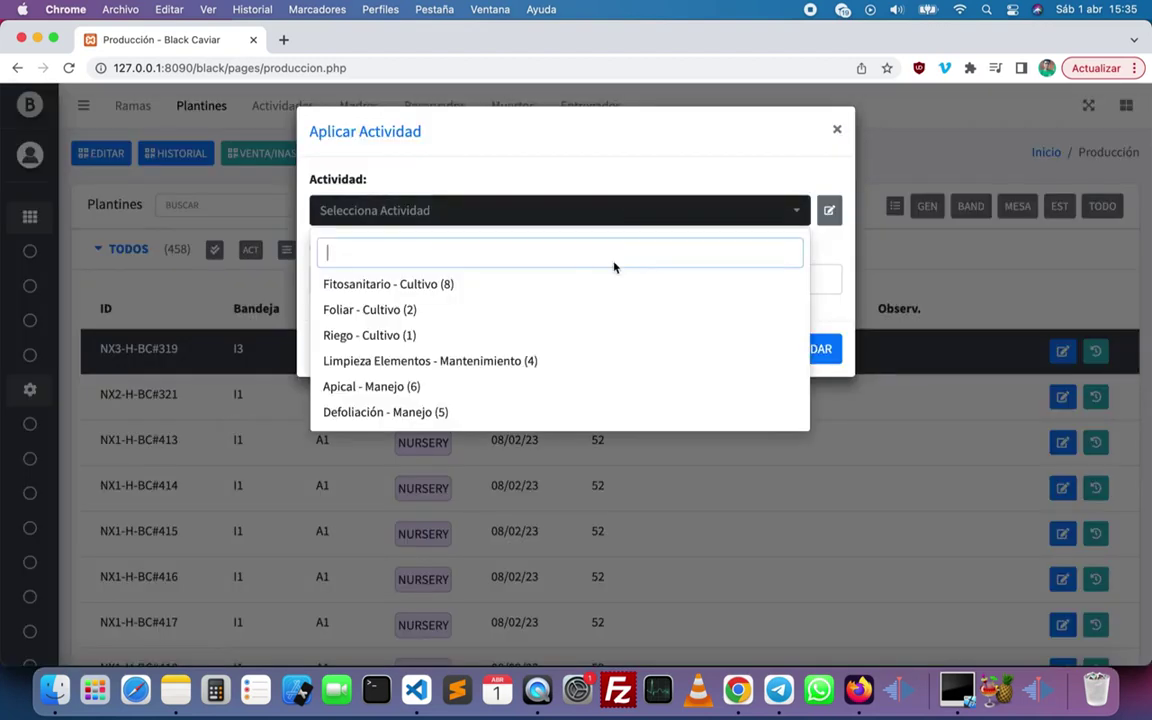
click(575, 380)
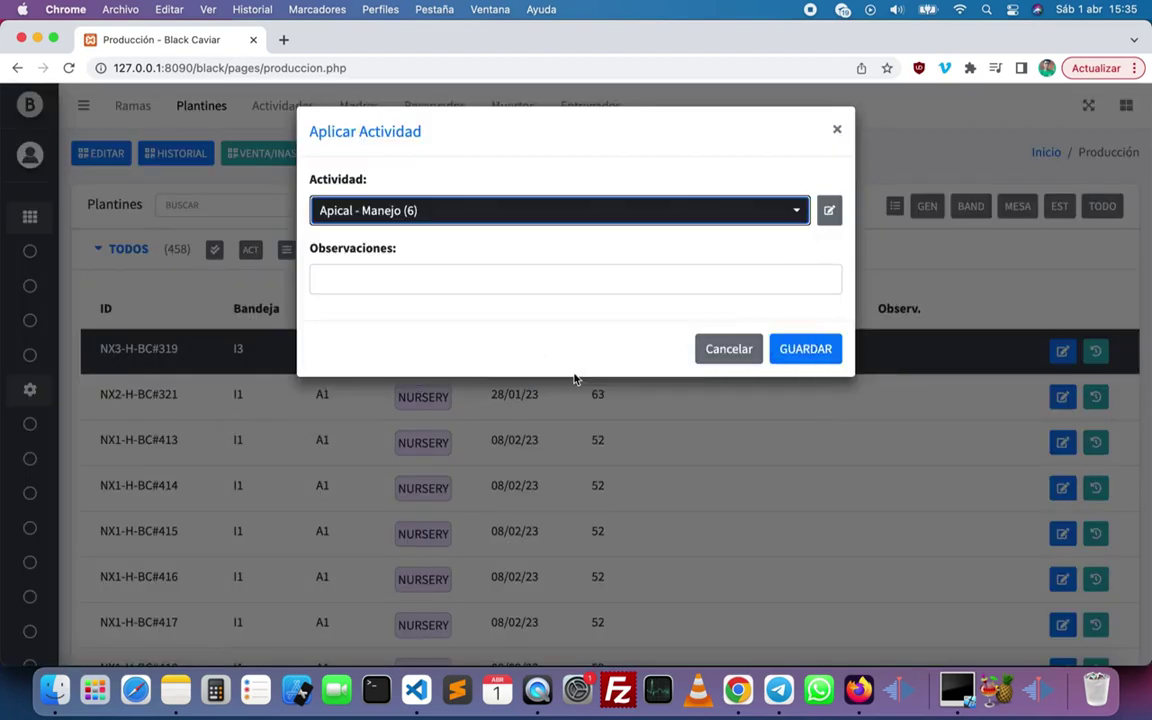
click(790, 351)
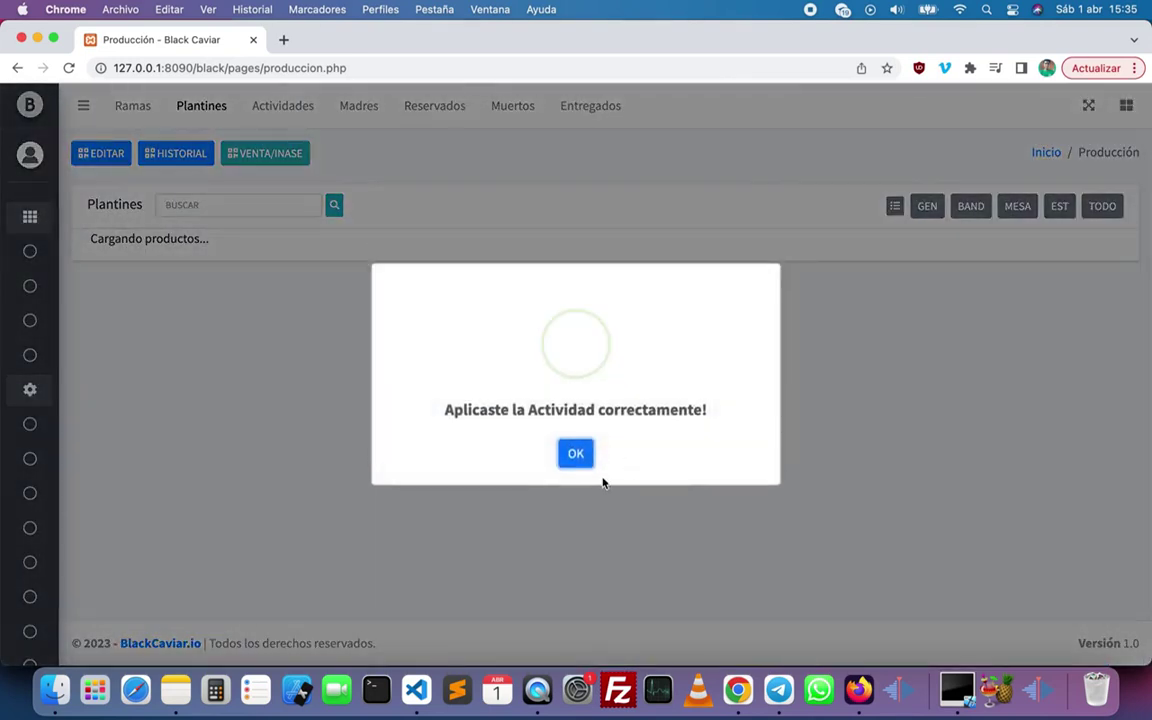
click(579, 462)
mouse_move(727, 355)
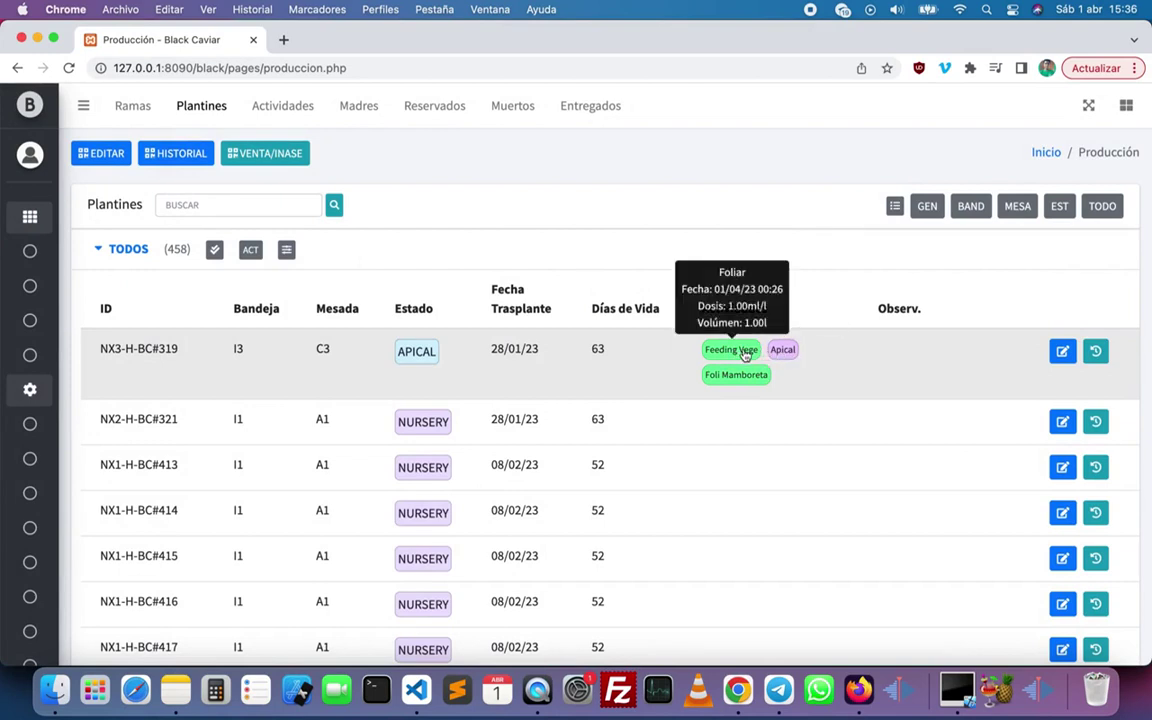
mouse_move(784, 352)
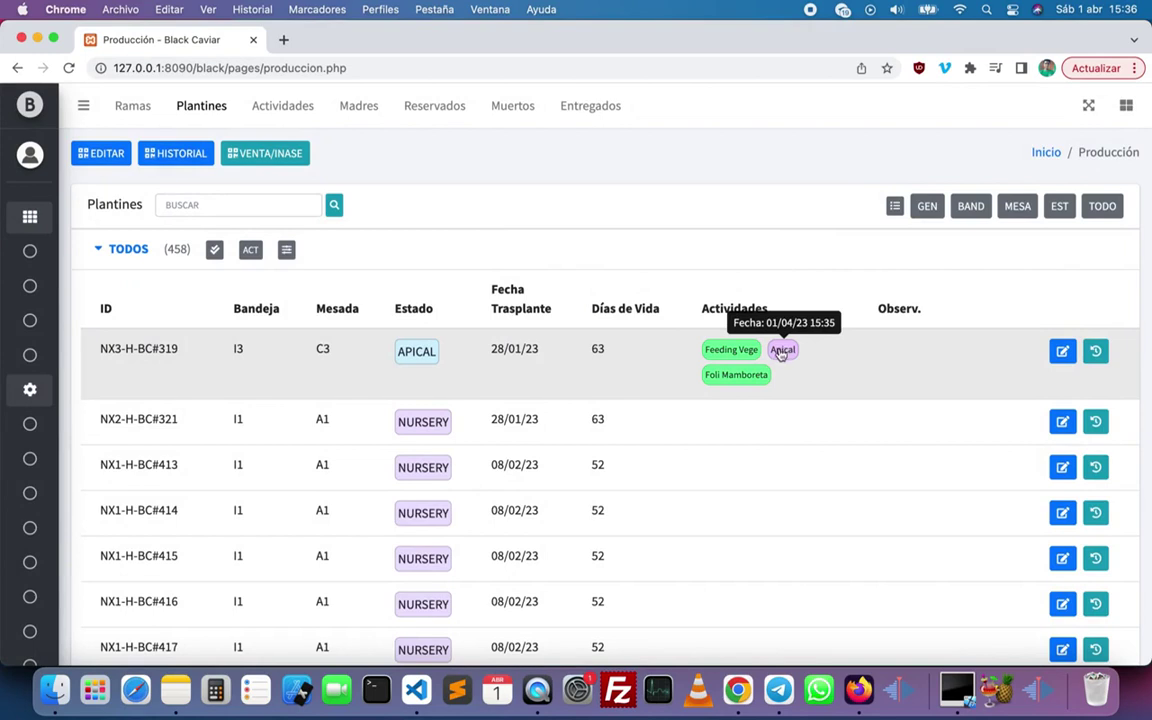
mouse_move(743, 381)
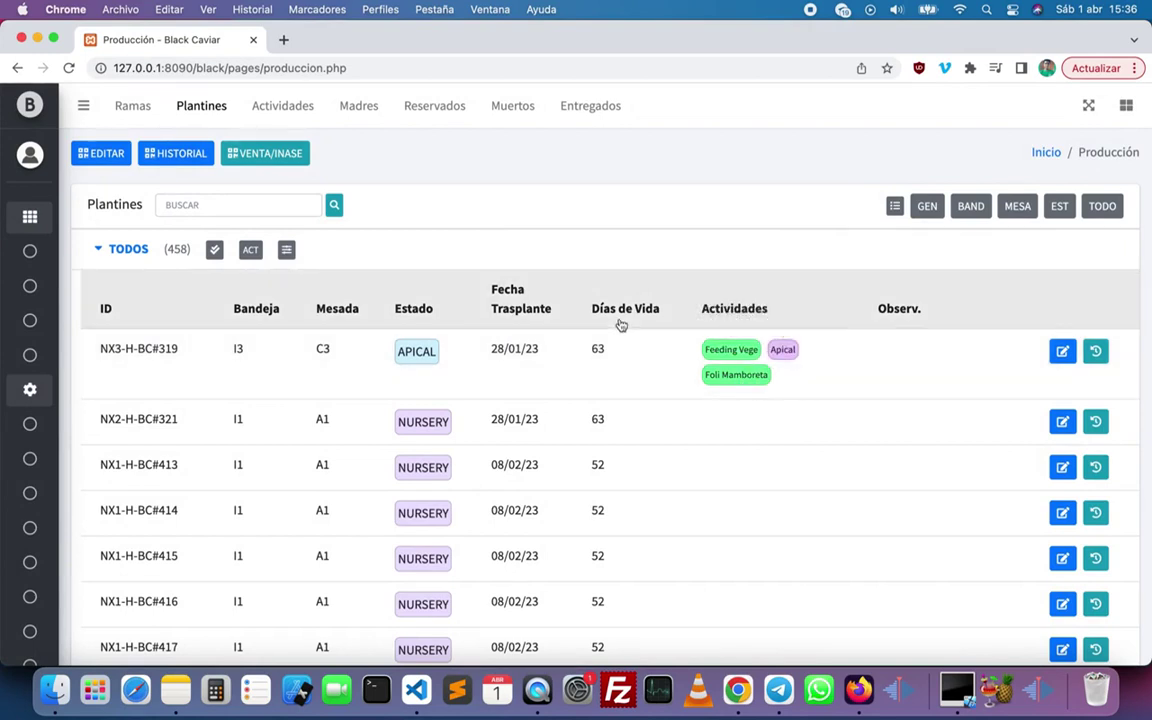
scroll(620, 325, down, 4)
scroll(620, 325, up, 4)
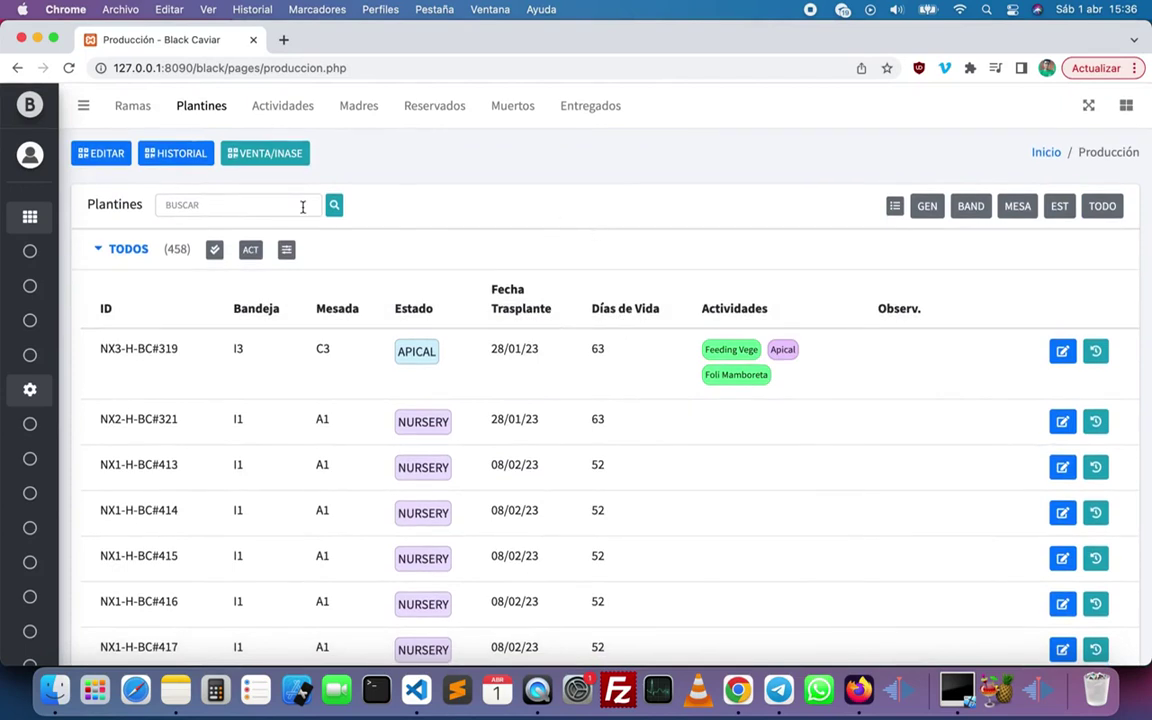
Go to the Actividades calendar, reloading the page once along the way.
click(277, 122)
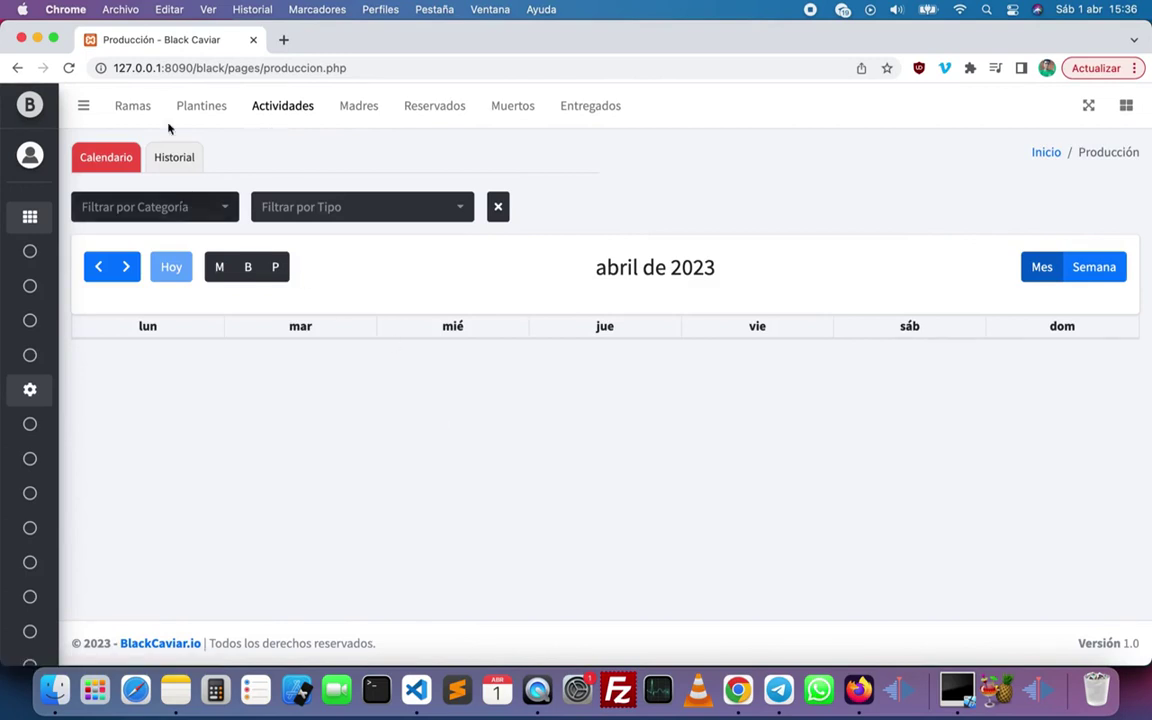
click(68, 67)
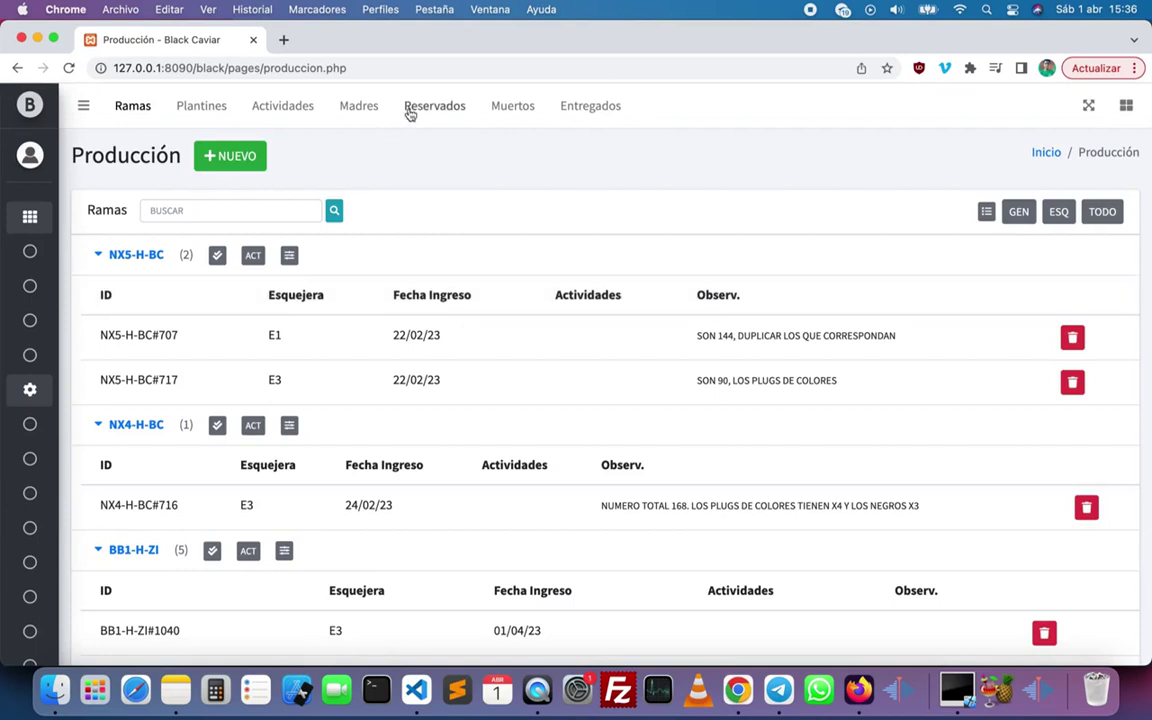
click(301, 109)
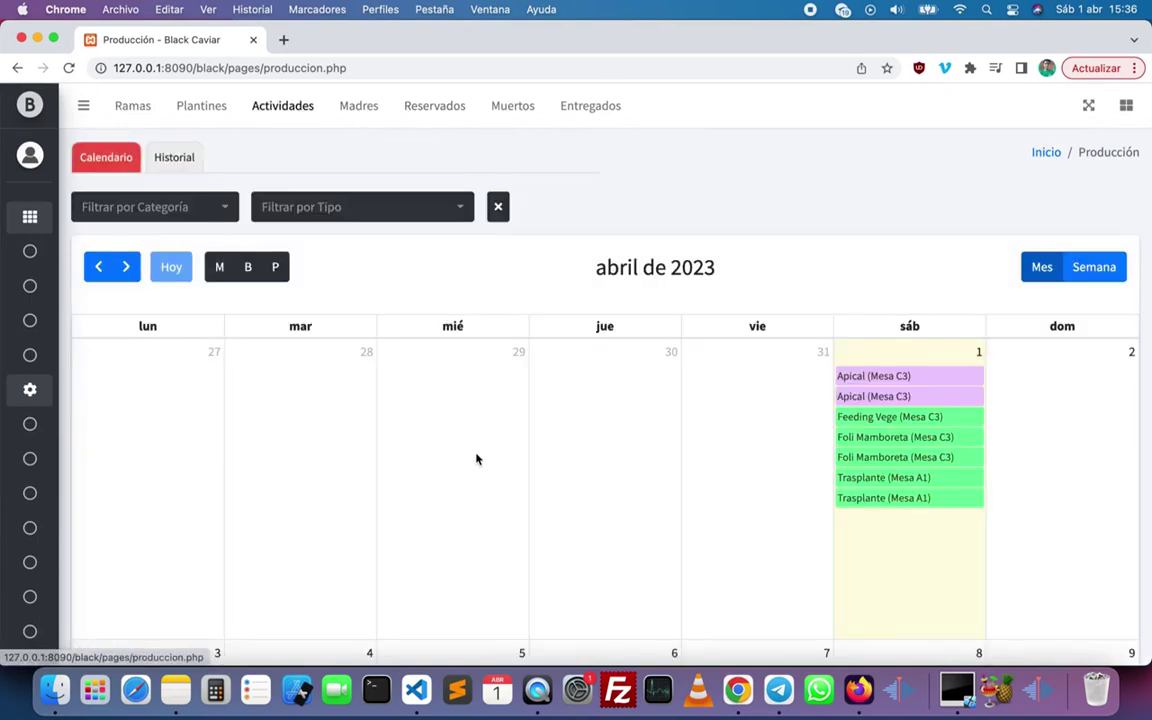
scroll(476, 458, down, 5)
scroll(722, 295, up, 4)
scroll(722, 295, up, 2)
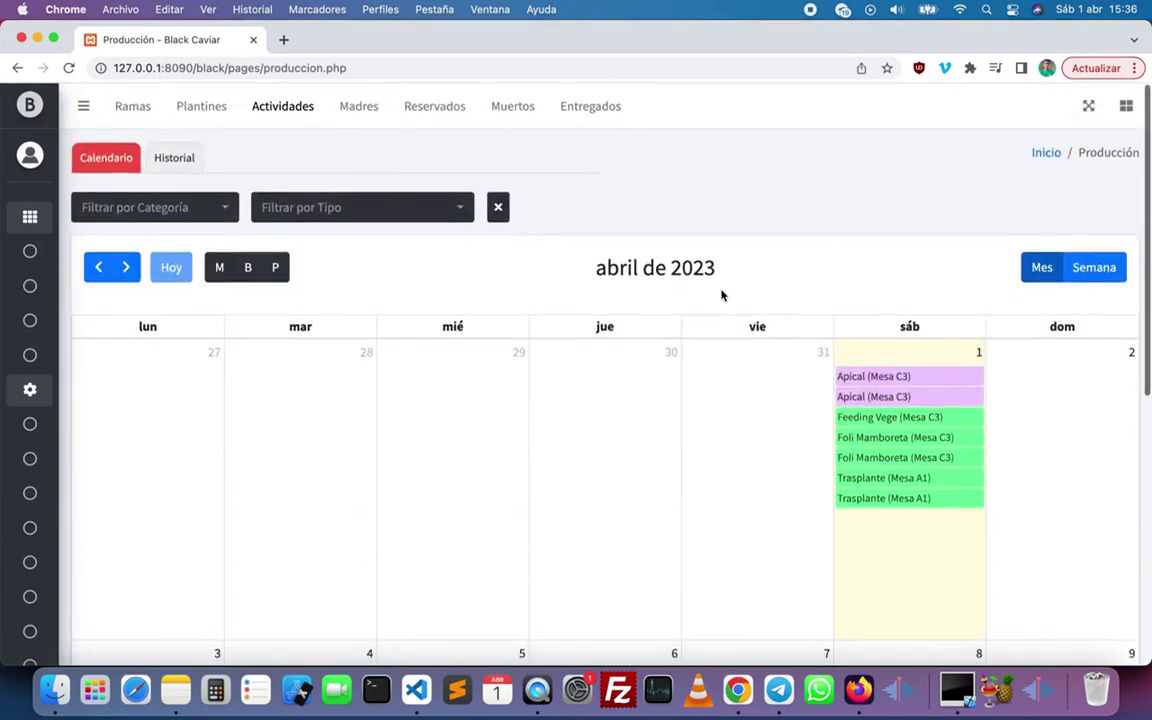
scroll(722, 295, down, 3)
scroll(722, 295, up, 3)
mouse_move(863, 380)
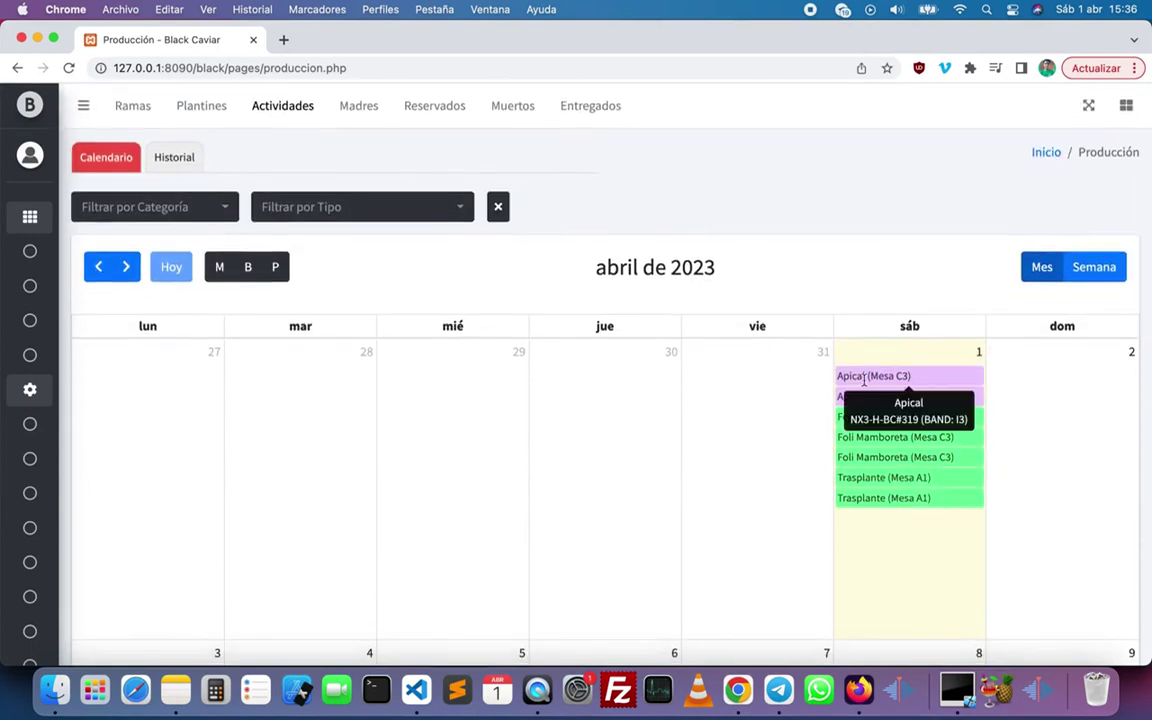
Switch the calendar to the Semana view and back to the Mes view.
click(1097, 267)
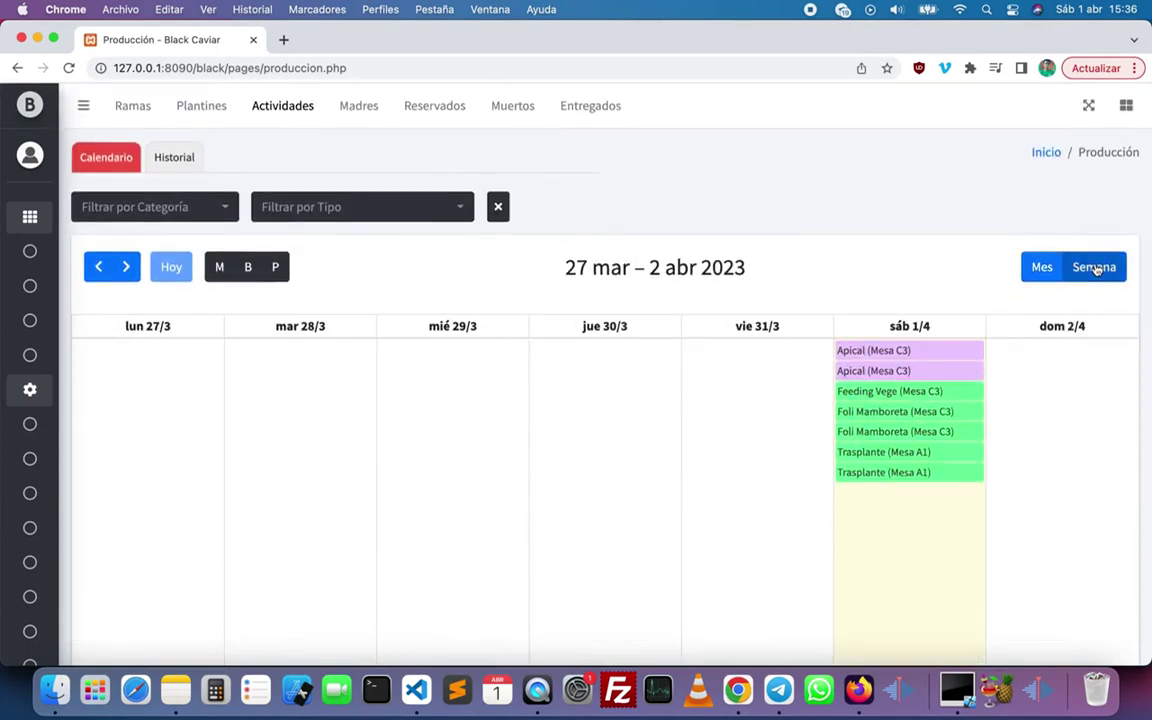
scroll(947, 462, down, 3)
scroll(947, 462, up, 3)
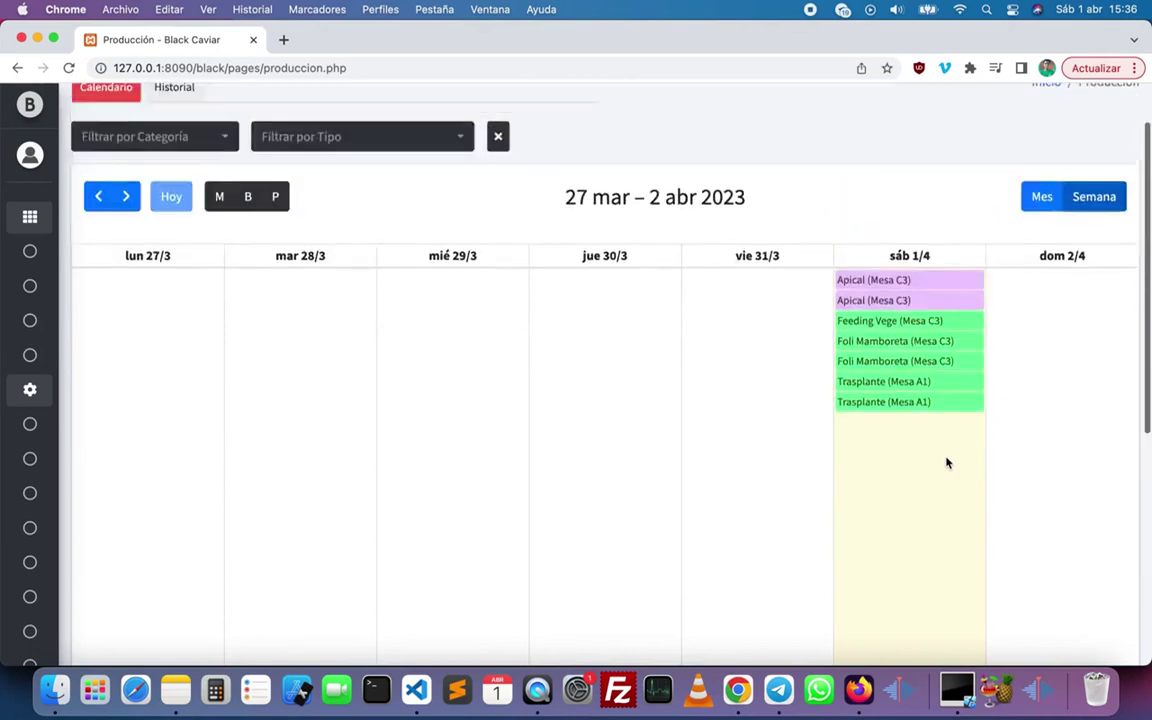
click(1045, 267)
mouse_move(885, 379)
mouse_move(857, 415)
mouse_move(846, 438)
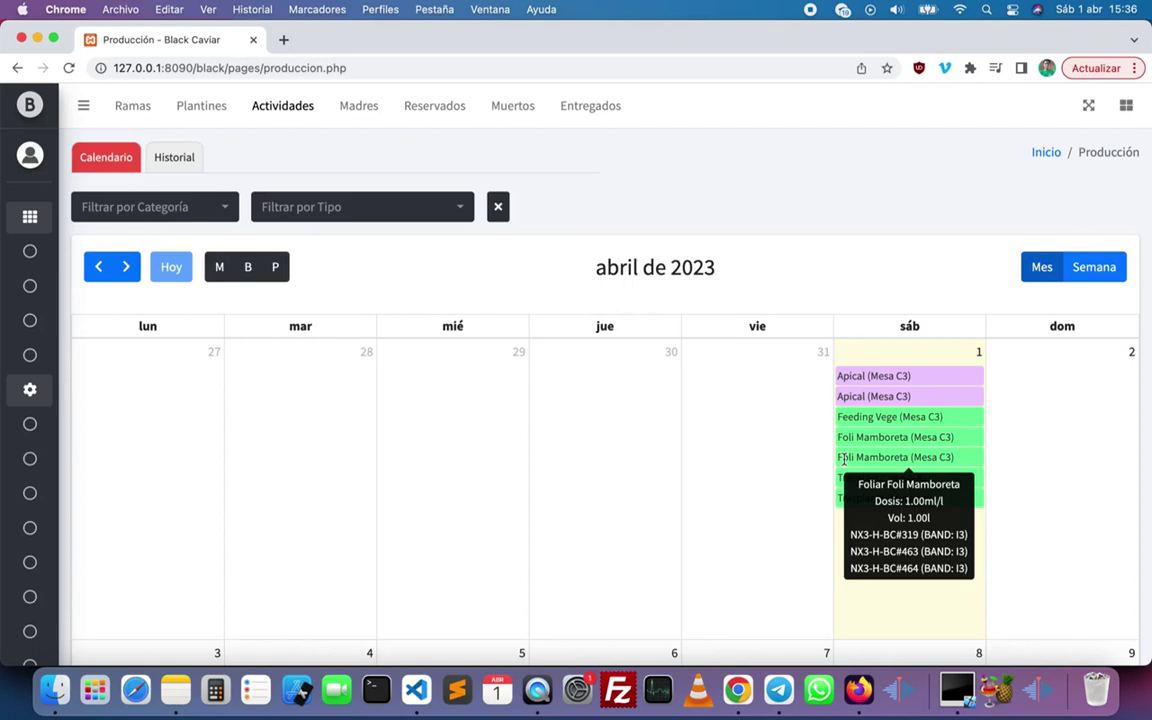
scroll(663, 489, down, 10)
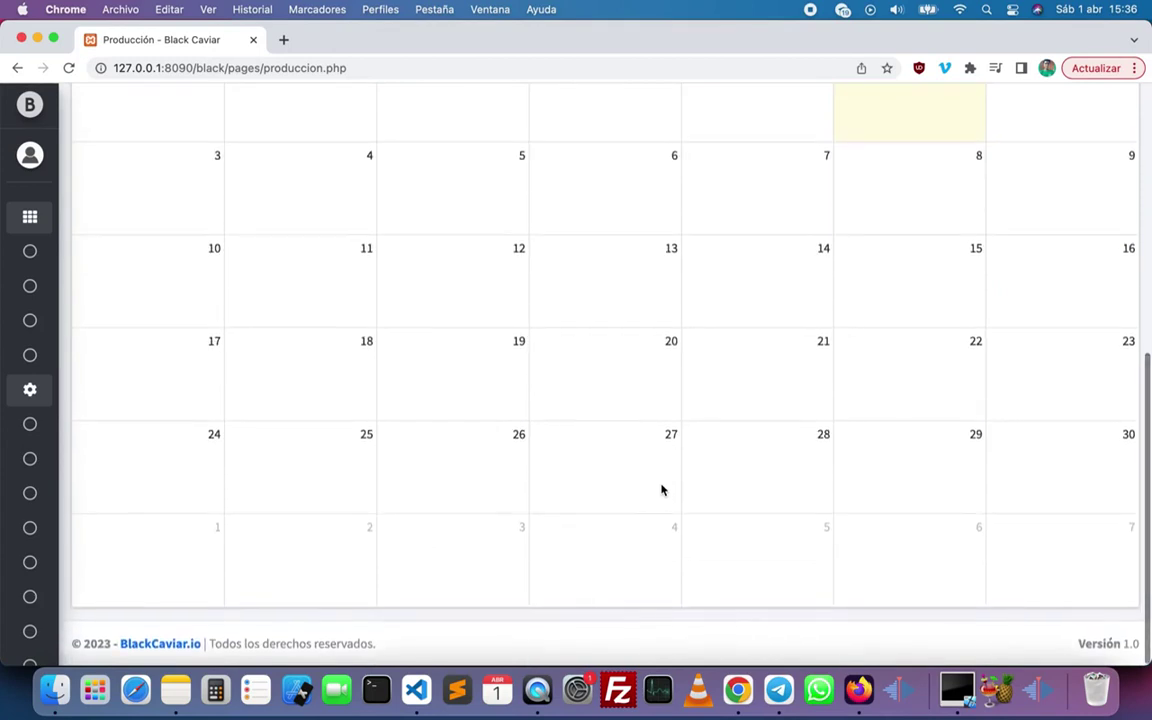
scroll(661, 489, up, 10)
Try the Filtrar por Categoría dropdown to filter activities by type.
click(157, 206)
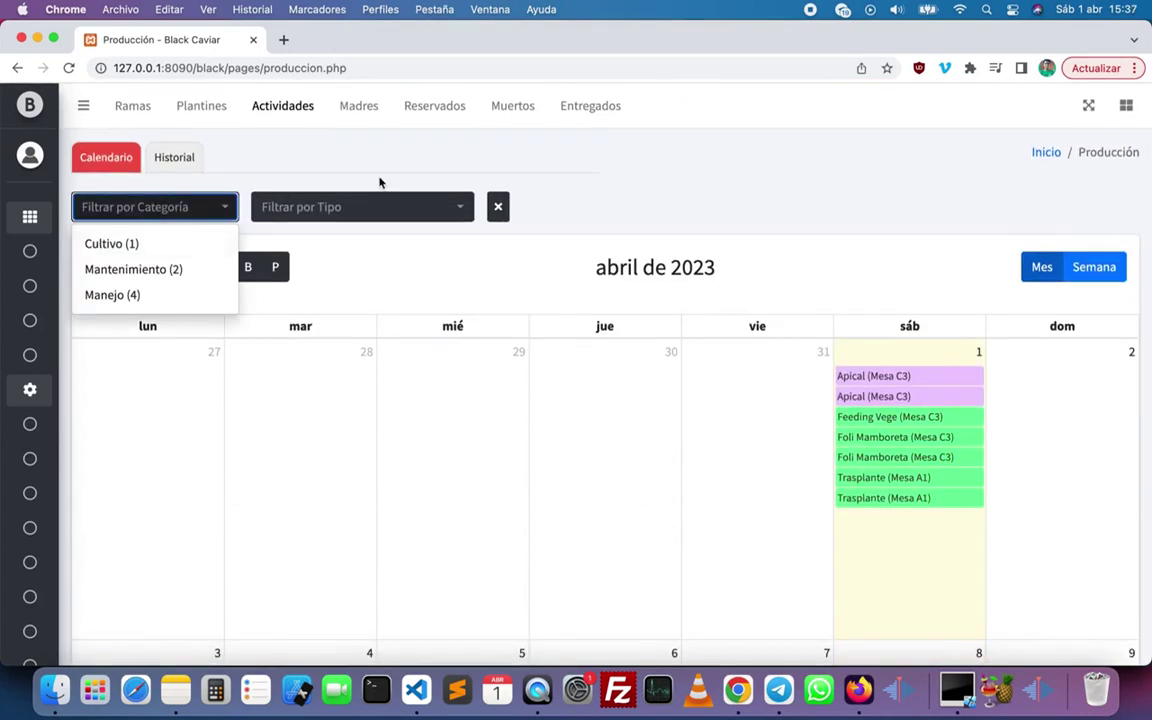
click(342, 208)
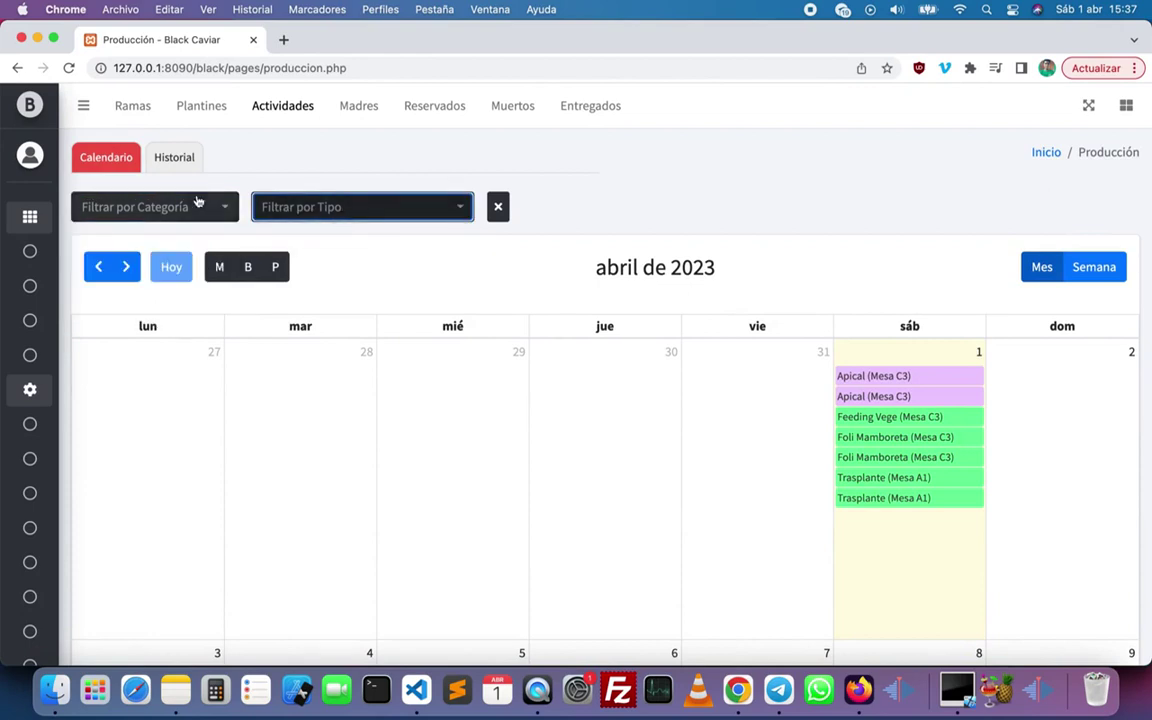
scroll(393, 311, up, 1)
Review the Historial table of applied activities, then scroll through the NX3-H-BC plantines rows.
click(184, 162)
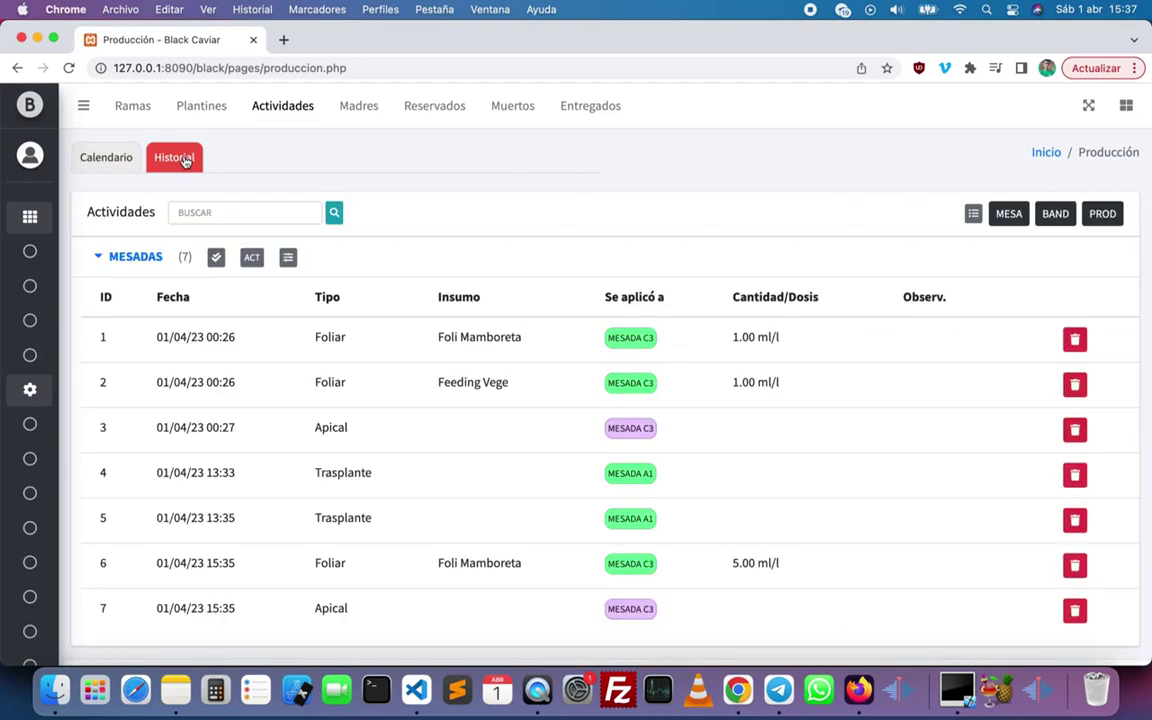
scroll(405, 484, down, 2)
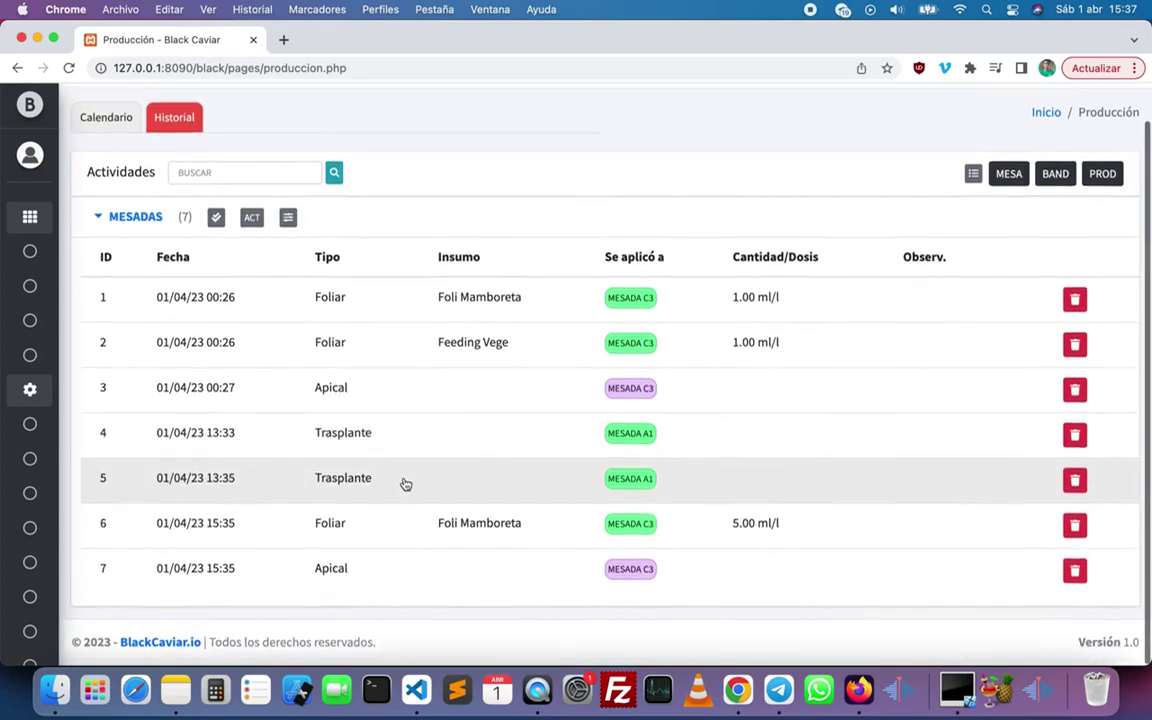
scroll(405, 484, up, 2)
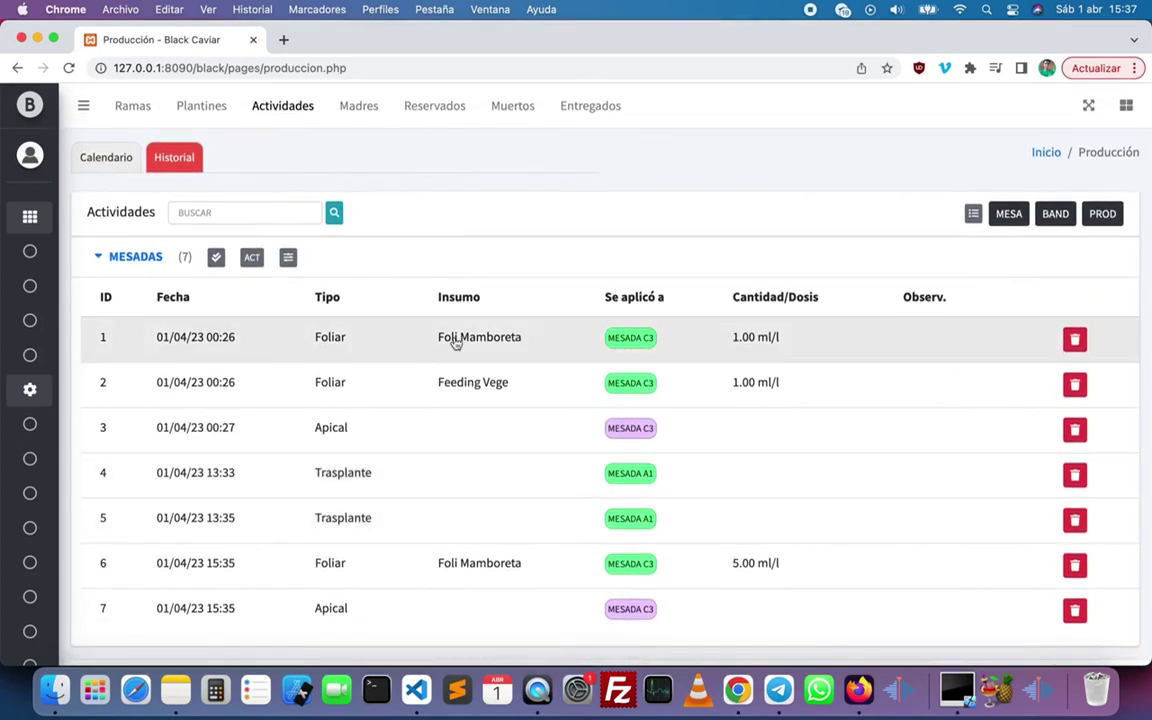
scroll(455, 338, down, 2)
scroll(455, 340, up, 2)
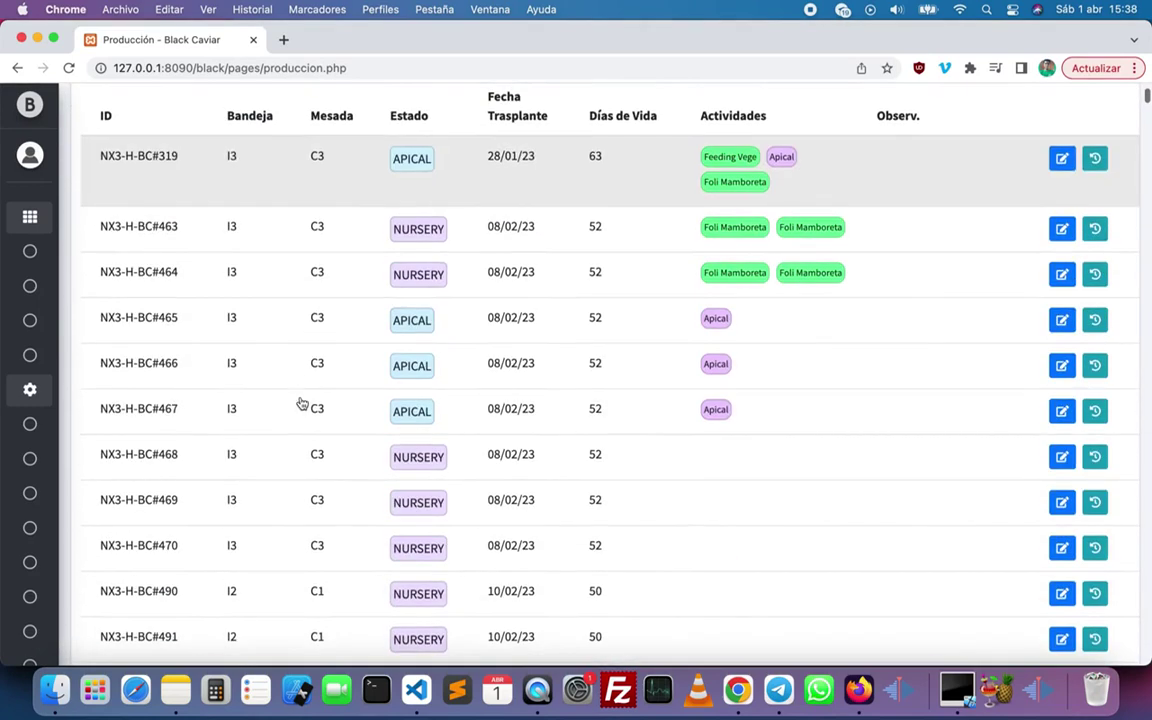
scroll(302, 404, up, 2)
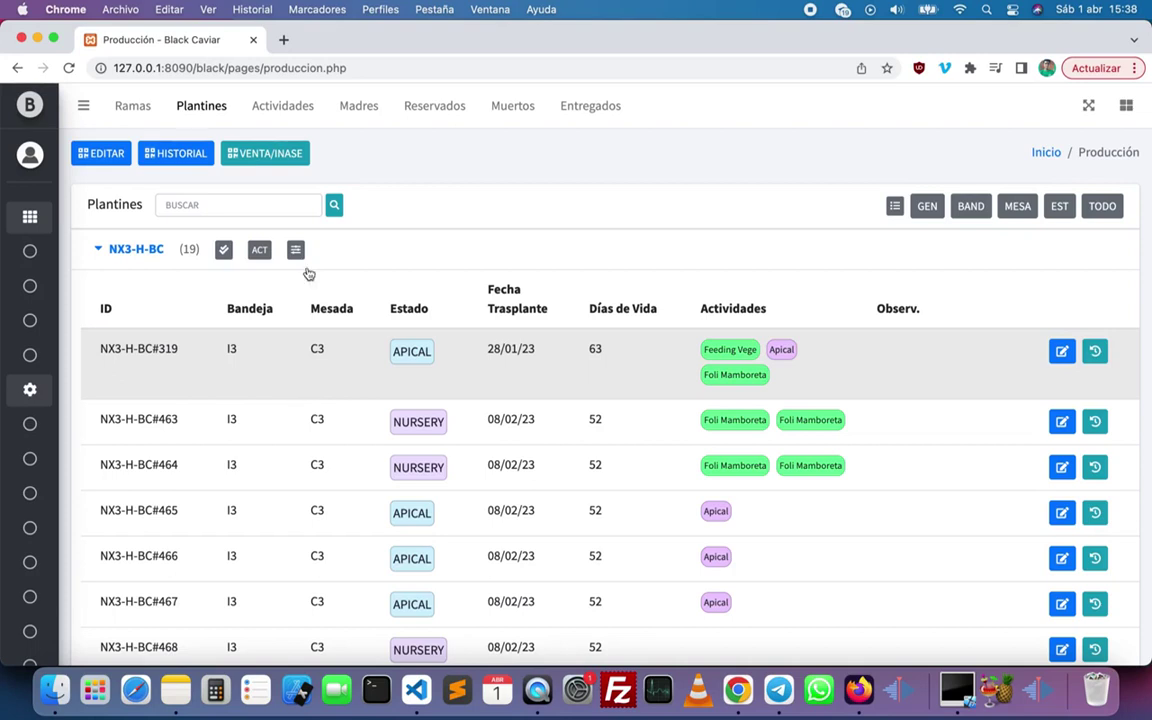
scroll(290, 334, down, 2)
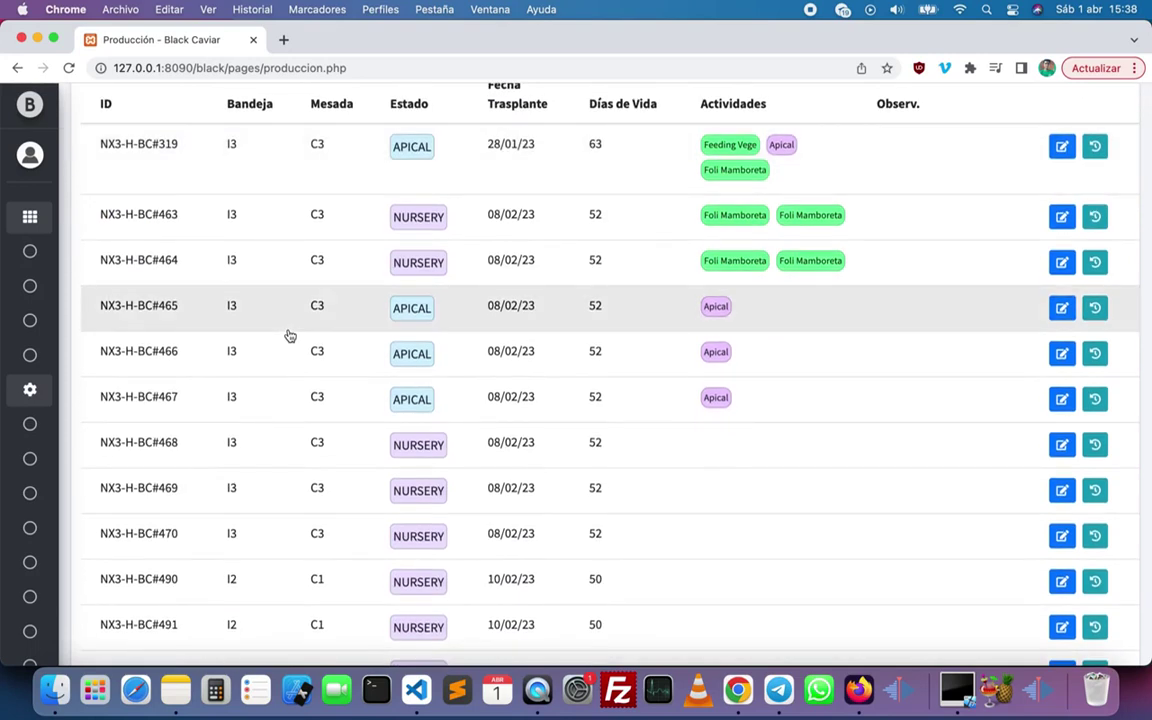
scroll(289, 334, up, 2)
scroll(288, 334, down, 2)
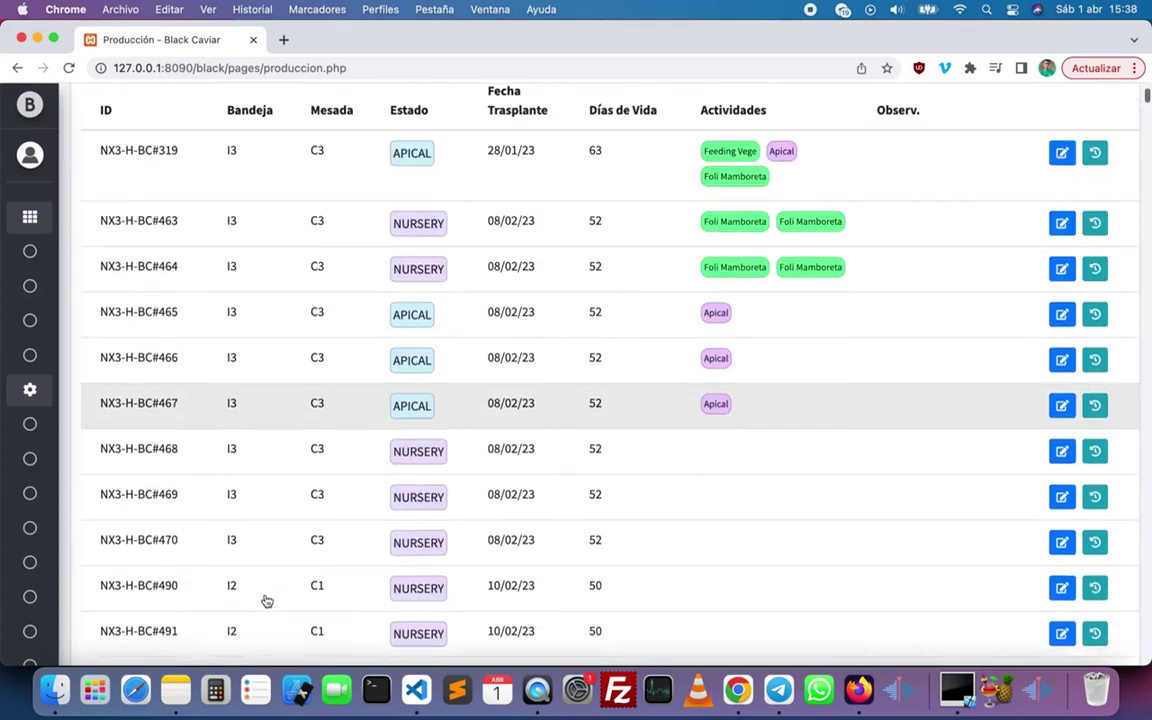
Bulk-edit plantines NX3-H-BC#464 to #467 to the status 'Listo para Vender' and save.
click(290, 272)
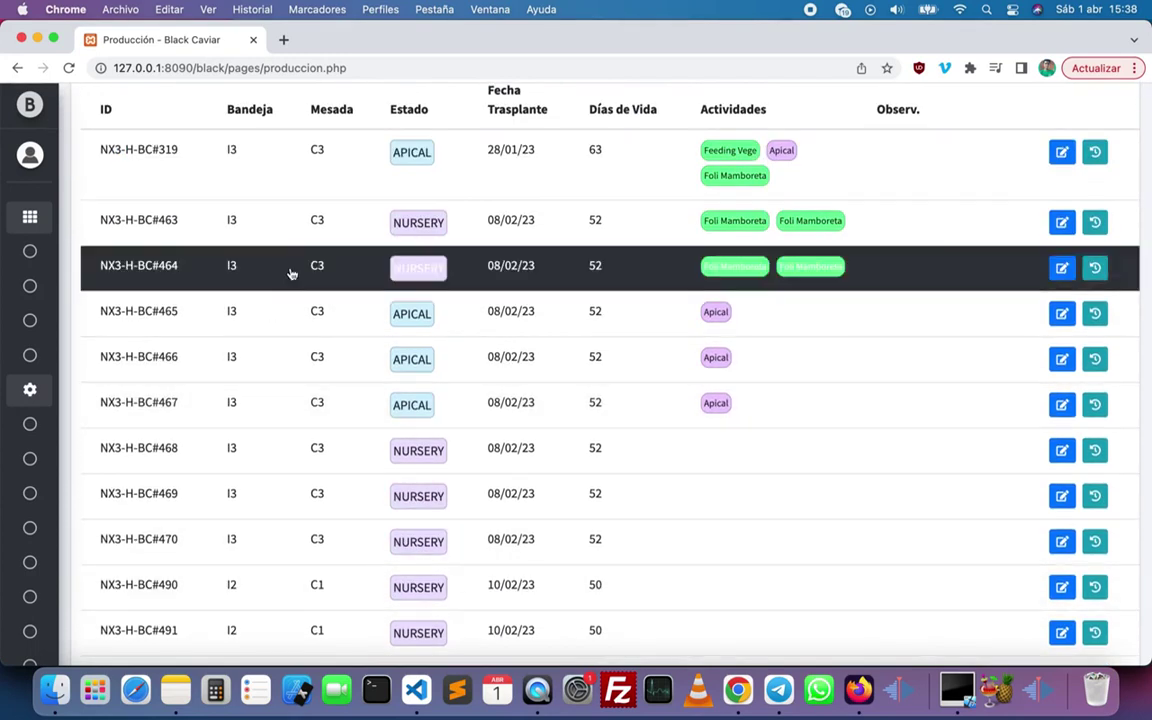
drag(282, 323, 273, 417)
right_click(273, 417)
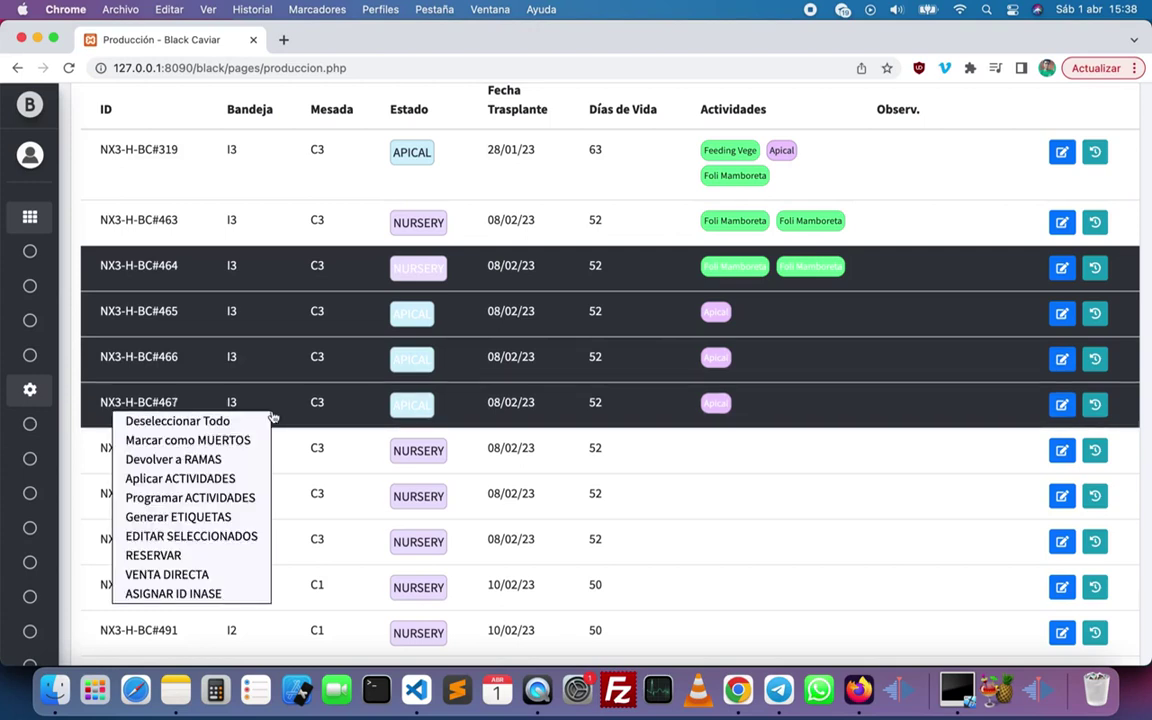
click(218, 539)
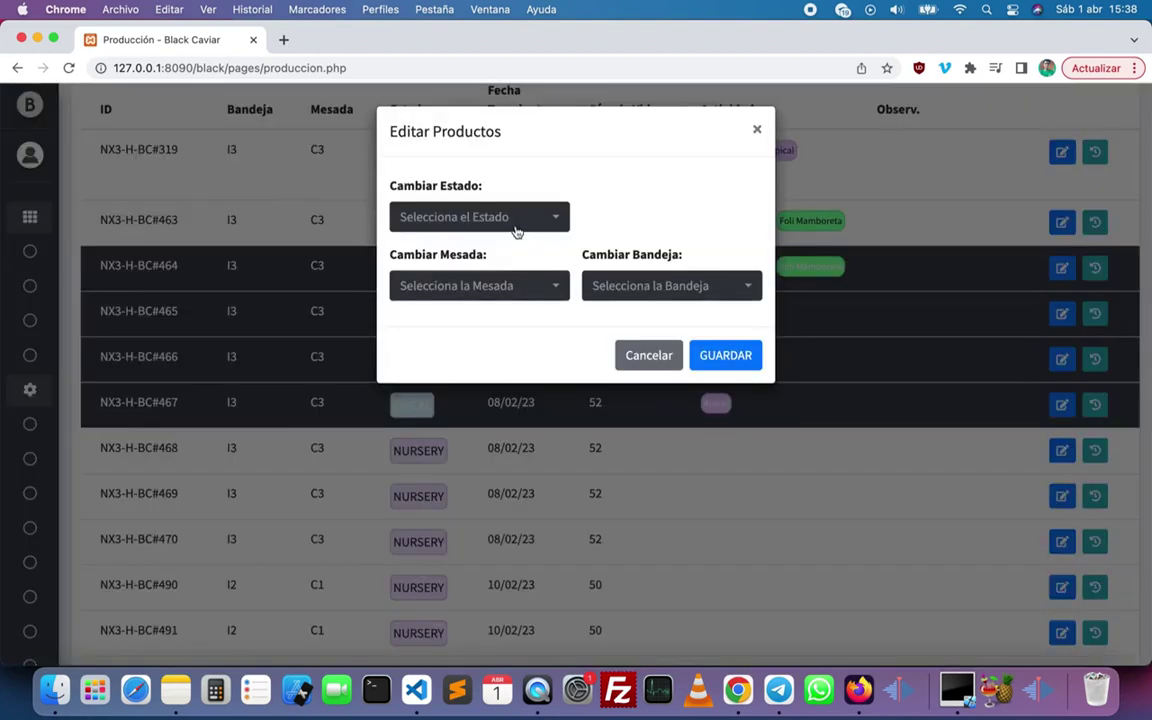
click(518, 220)
click(496, 328)
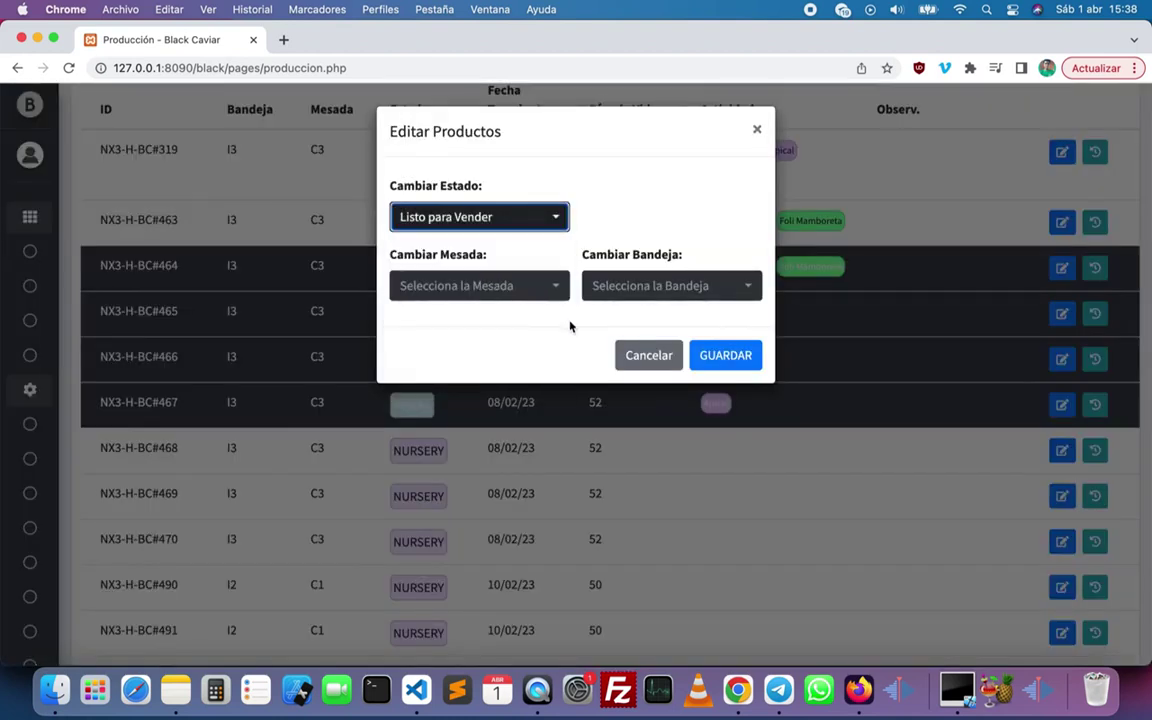
click(724, 356)
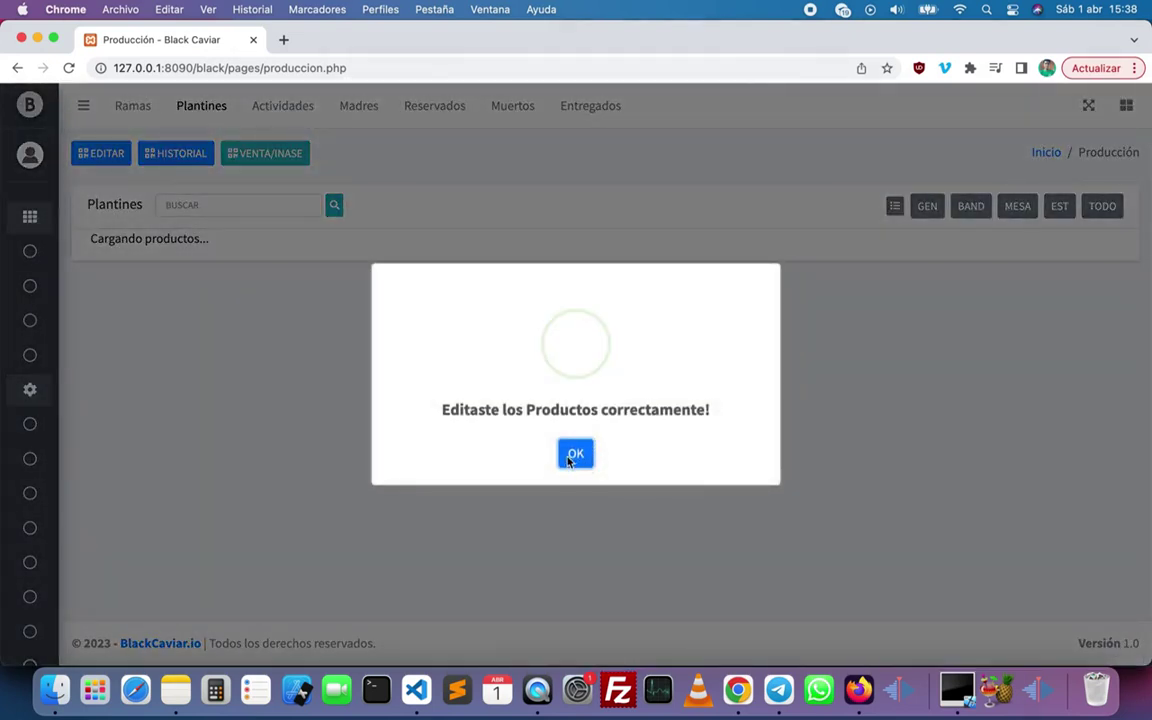
click(575, 454)
Select plantines NX3-H-BC#464, #465, #466 and #467 in the list.
scroll(450, 460, down, 3)
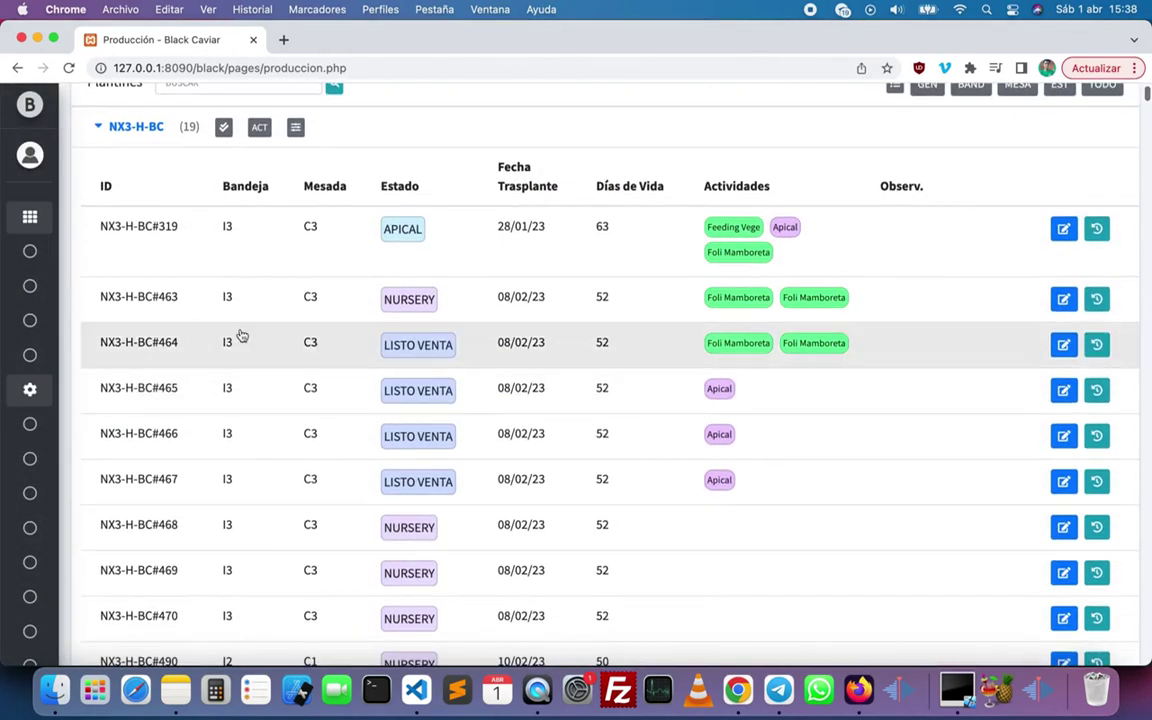
click(241, 336)
click(231, 398)
click(231, 432)
click(238, 480)
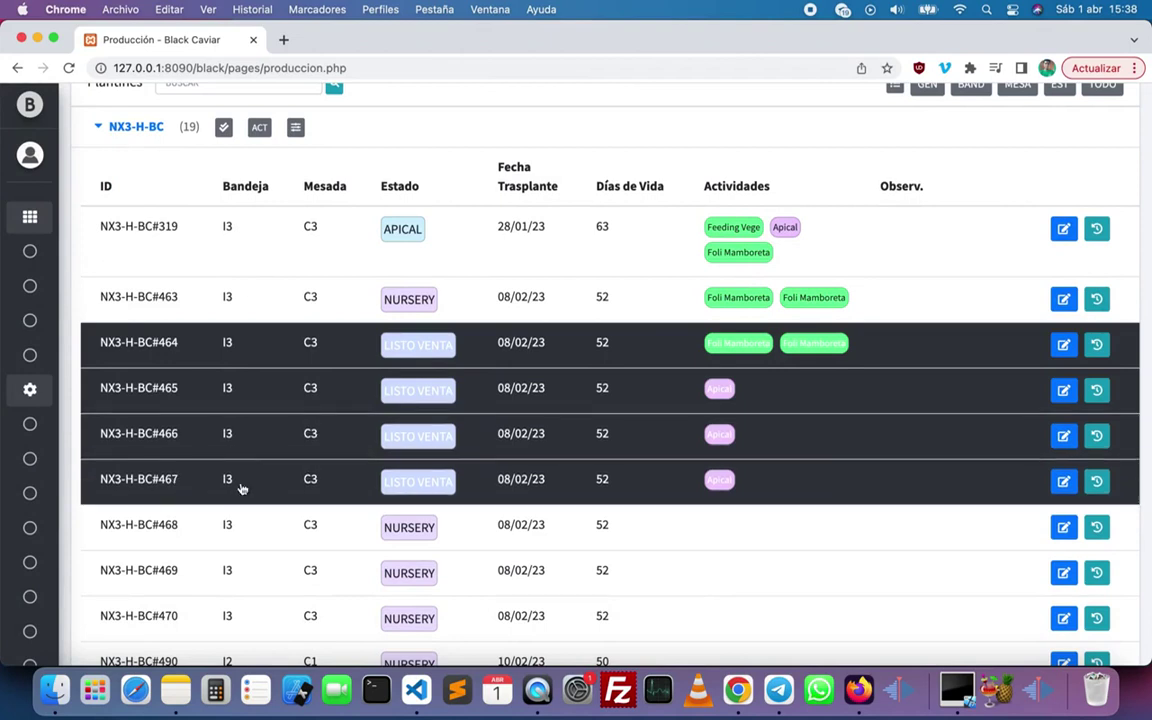
Reserve the selected plantines for the first client with the observation 'SASFDF'.
right_click(279, 405)
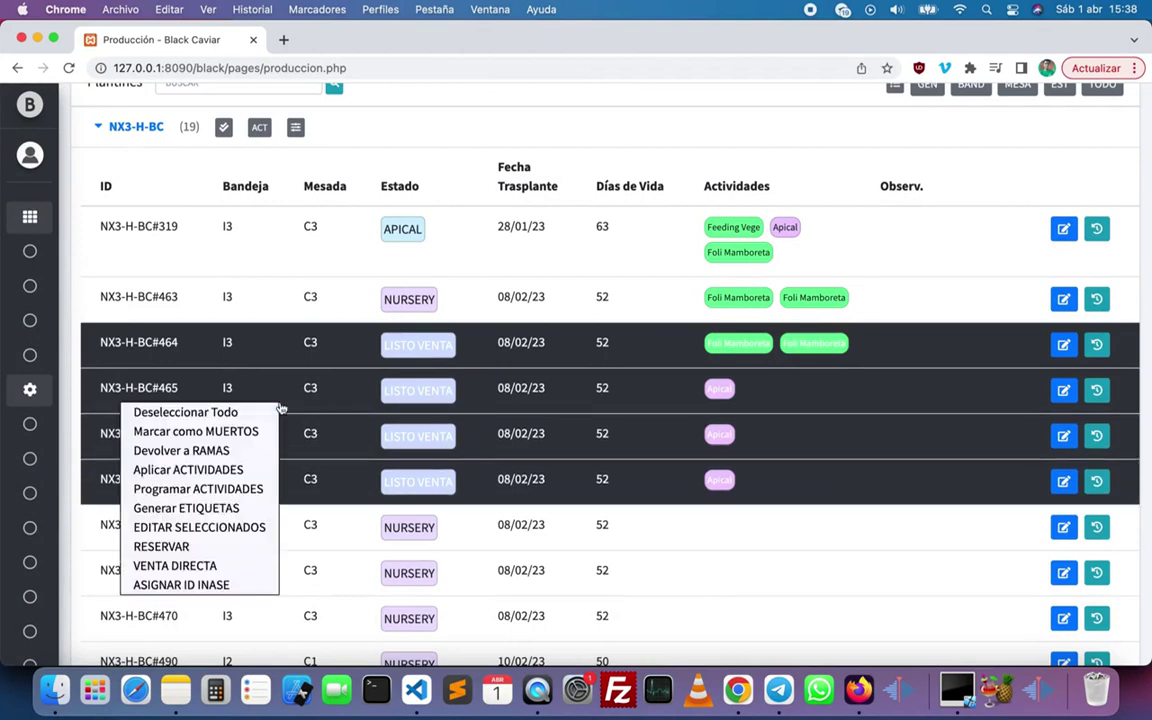
click(213, 547)
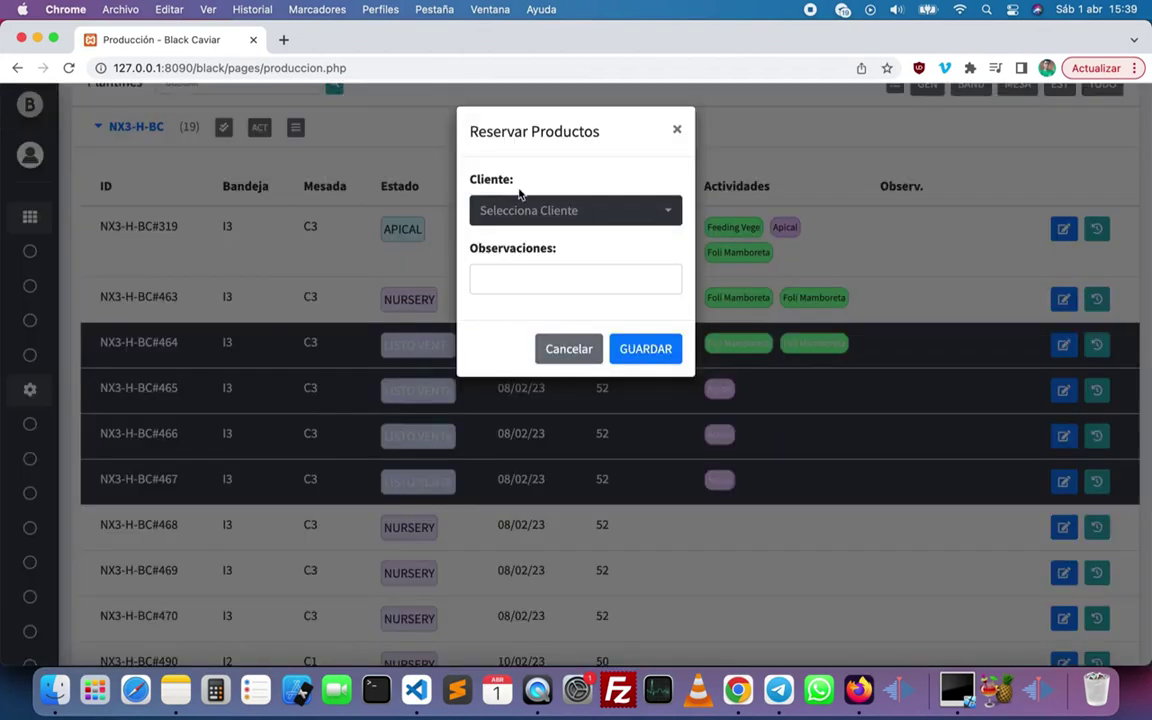
click(535, 217)
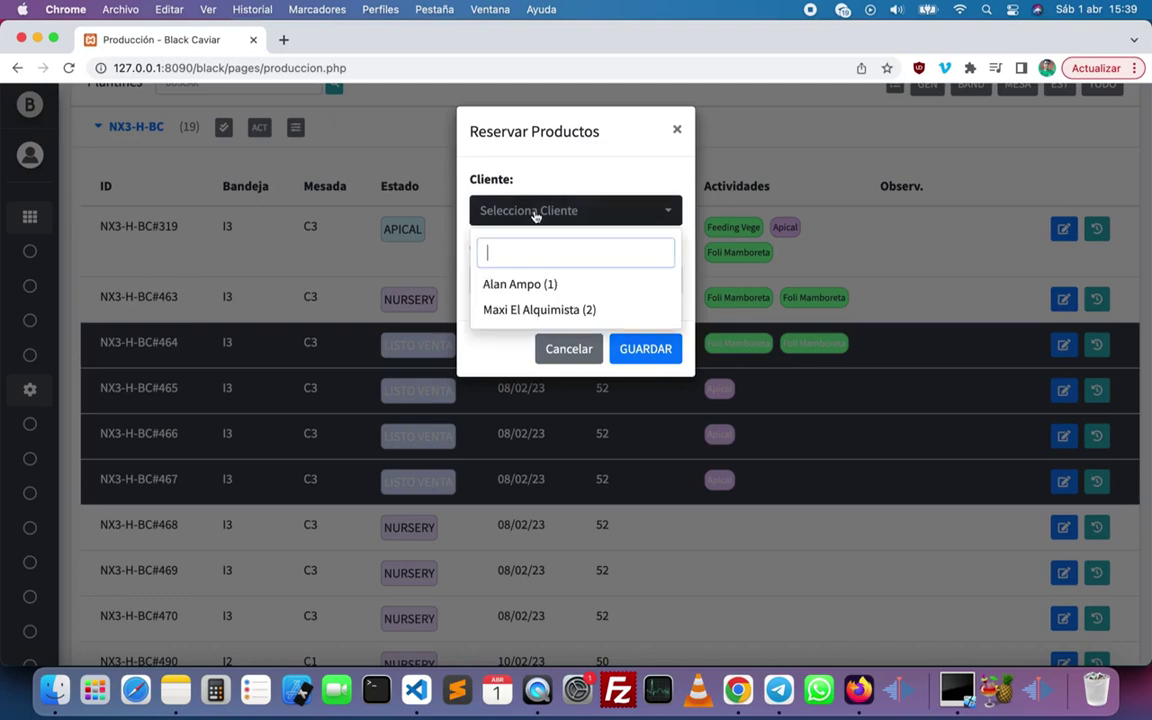
click(512, 288)
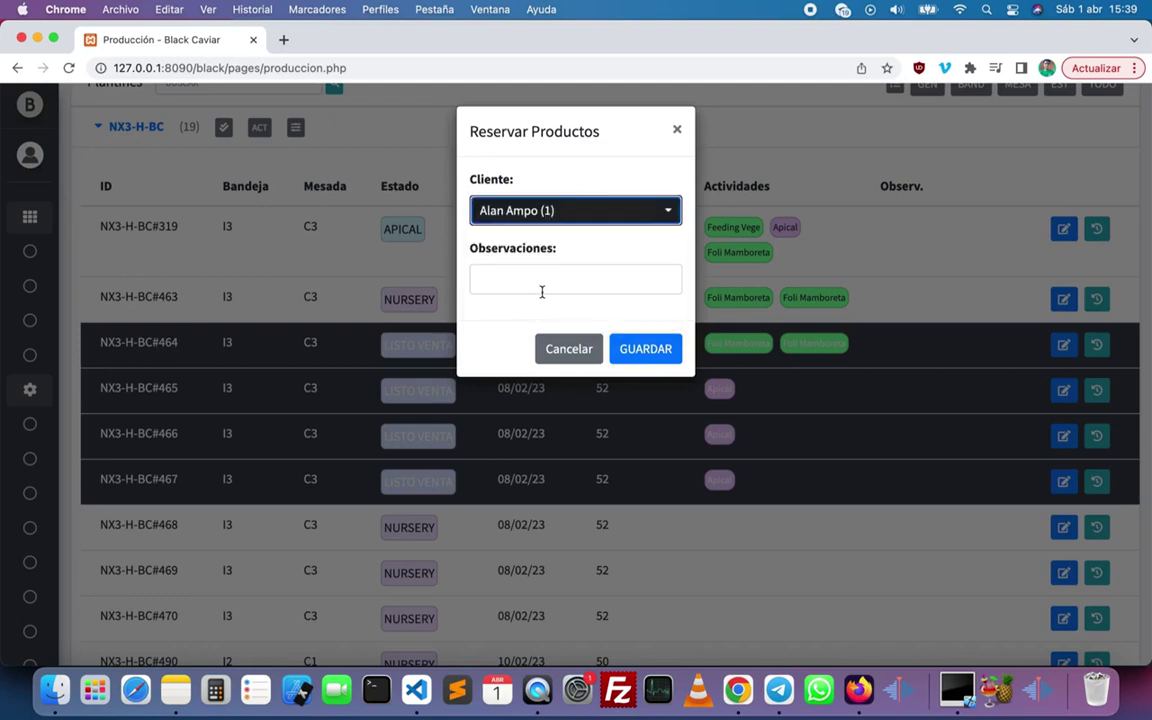
click(542, 284)
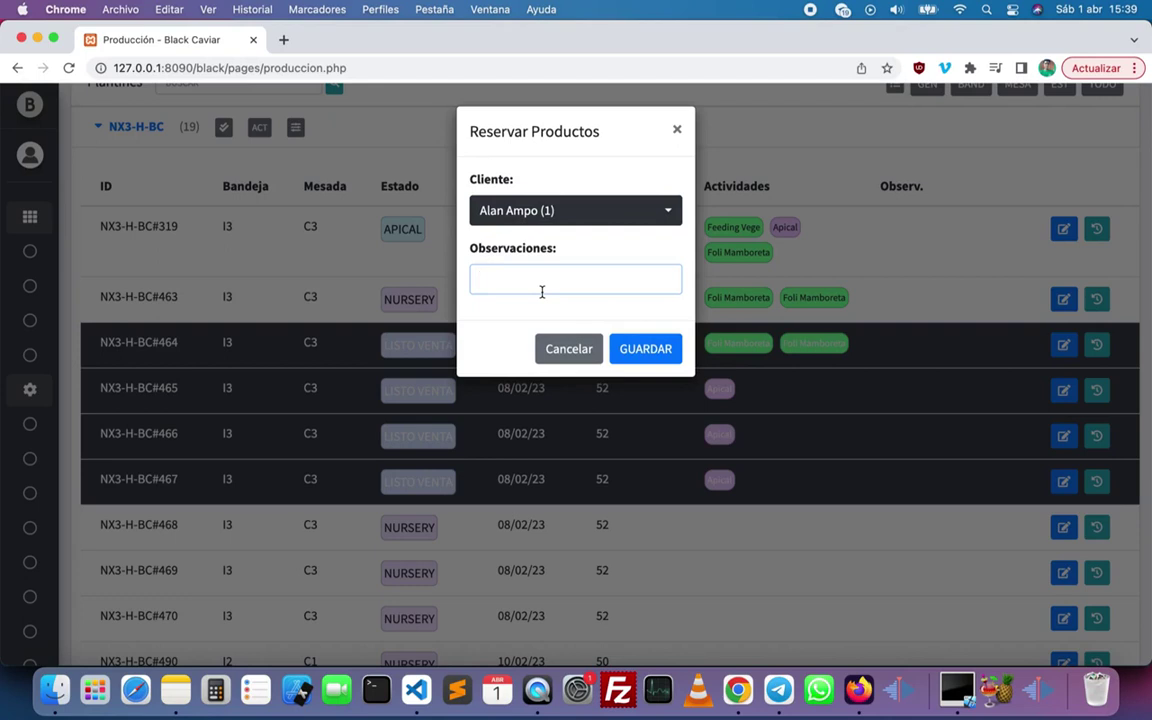
text(SASFDF)
click(640, 348)
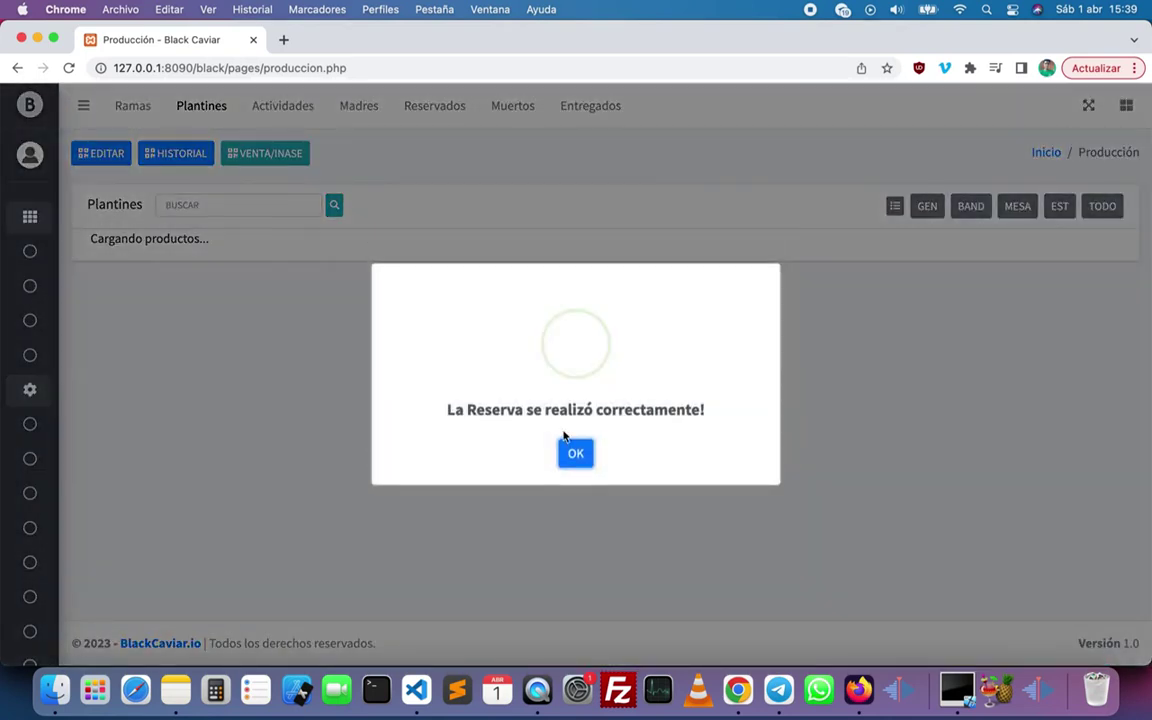
click(566, 455)
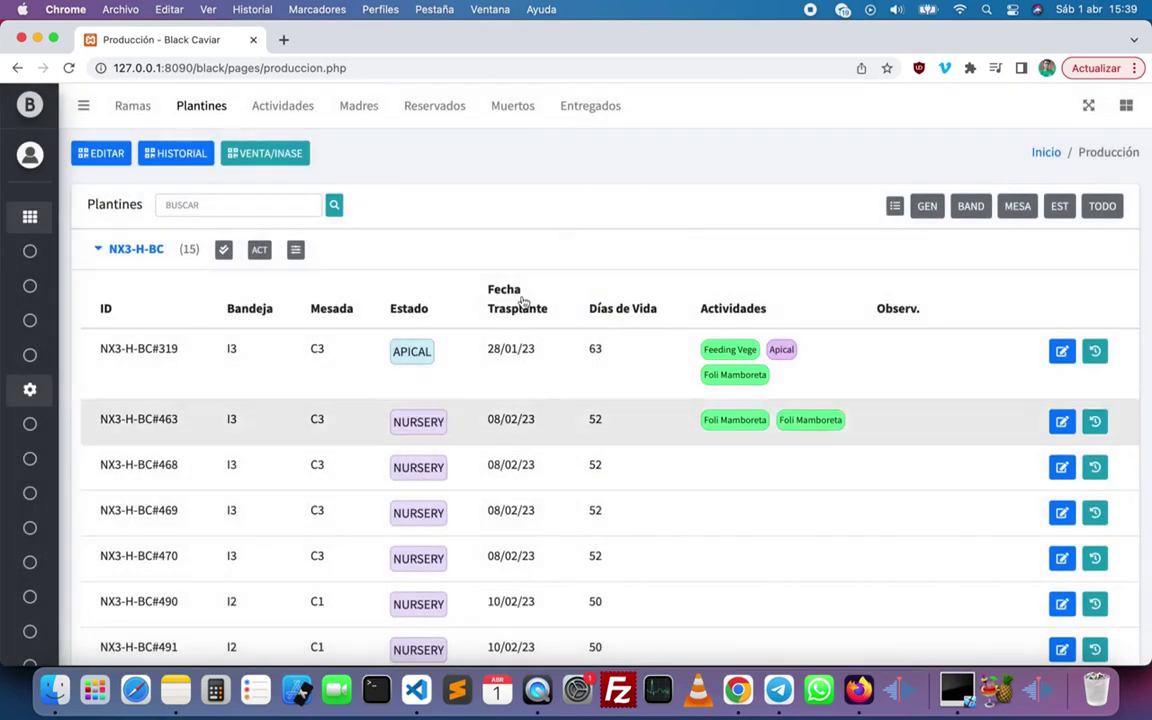
Check the Reservados list, then go back to the Plantines list.
click(446, 114)
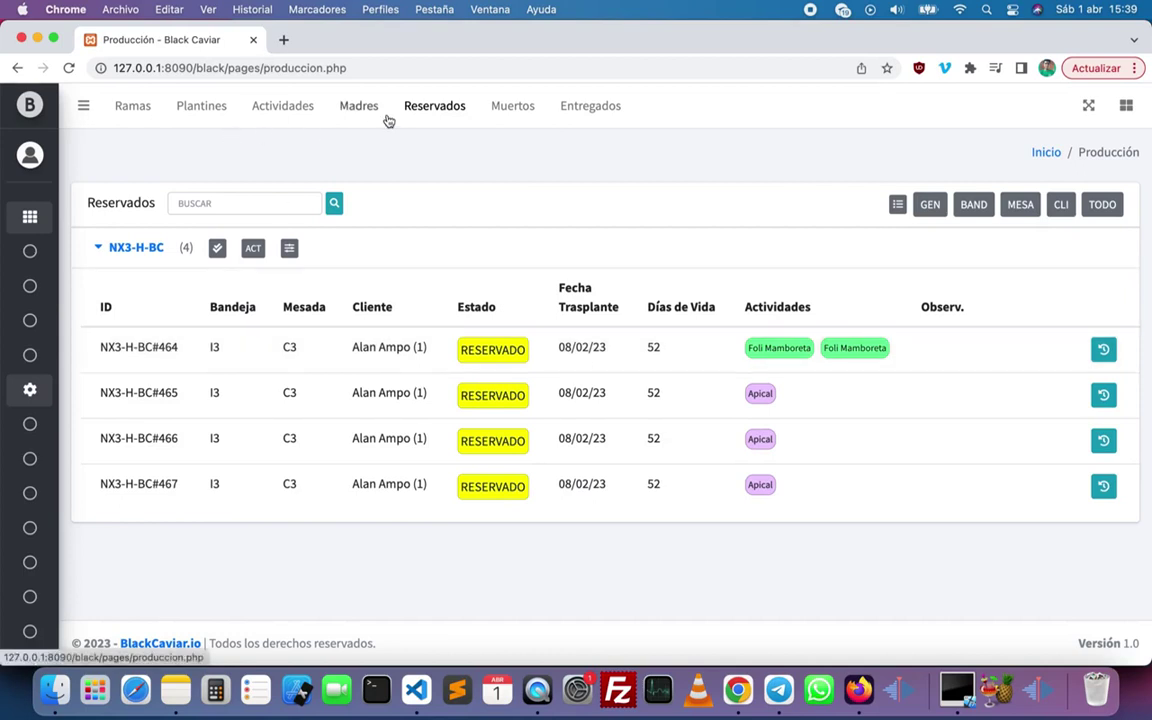
click(446, 117)
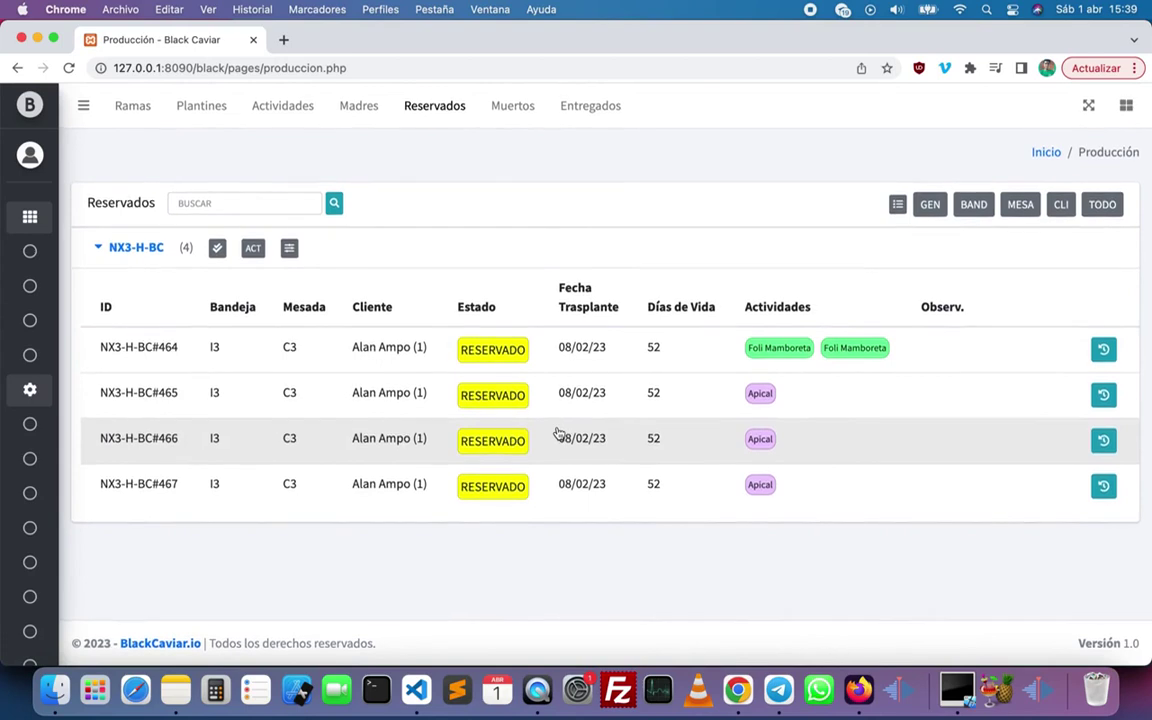
click(197, 104)
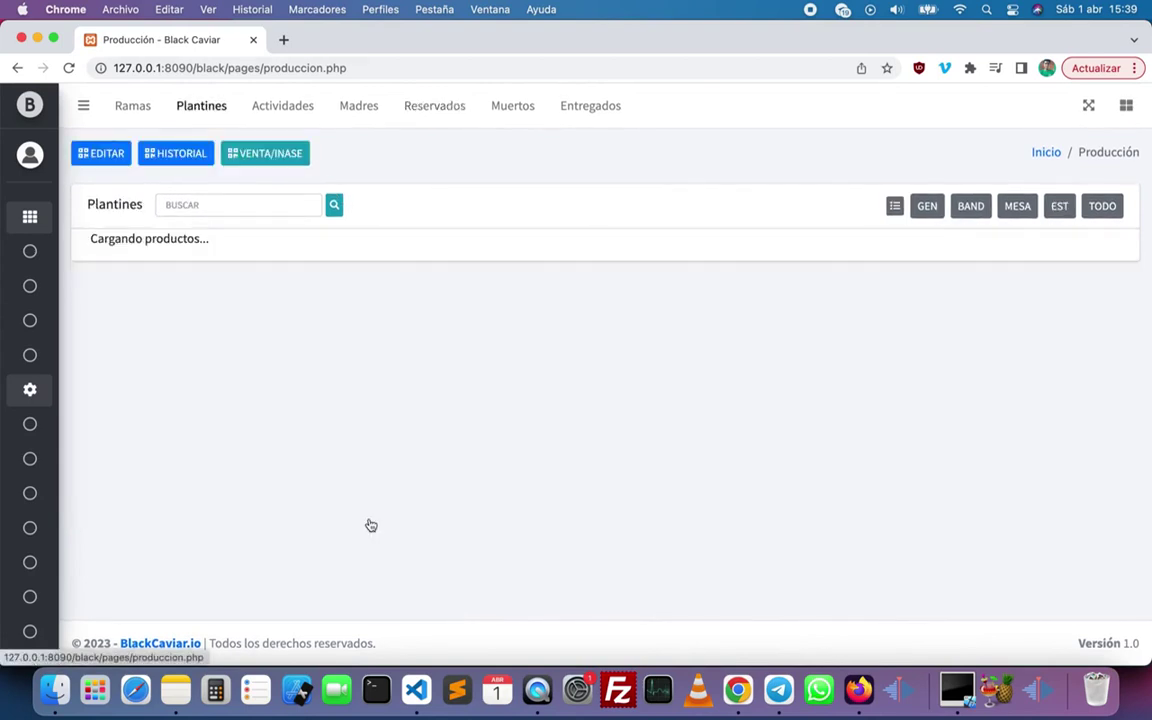
Select plantines NX3-H-BC#468, #469, #470 and #490.
scroll(357, 486, down, 5)
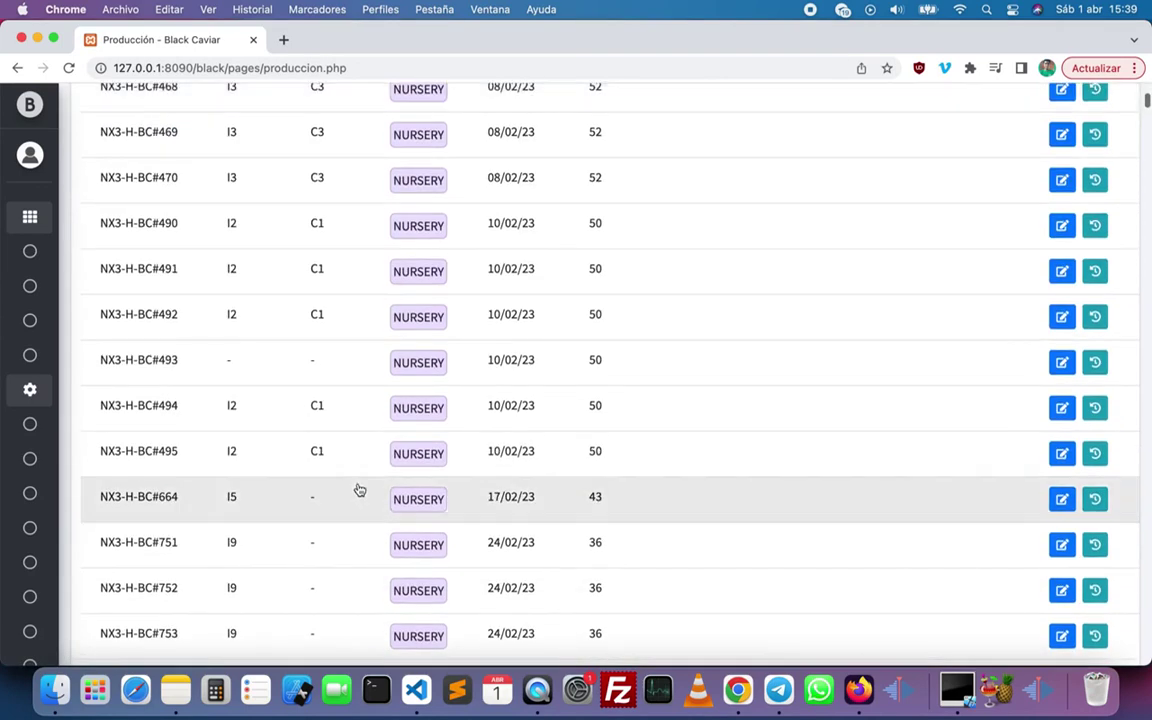
scroll(306, 180, up, 2)
click(308, 185)
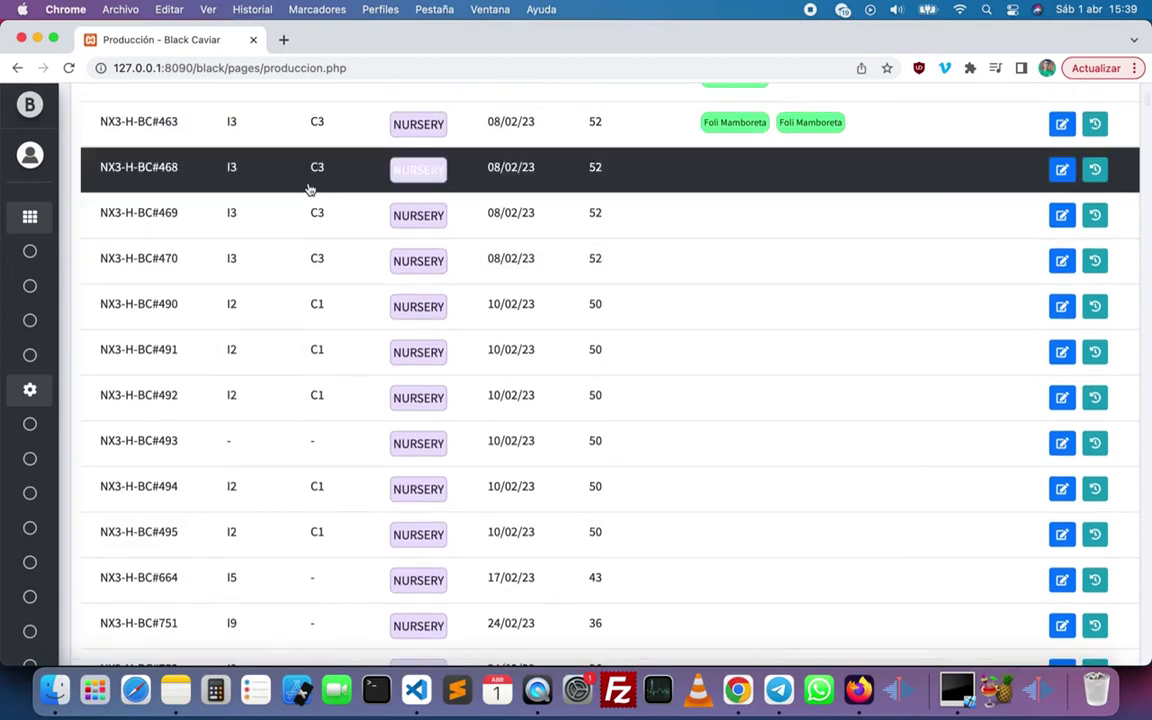
click(312, 220)
click(330, 265)
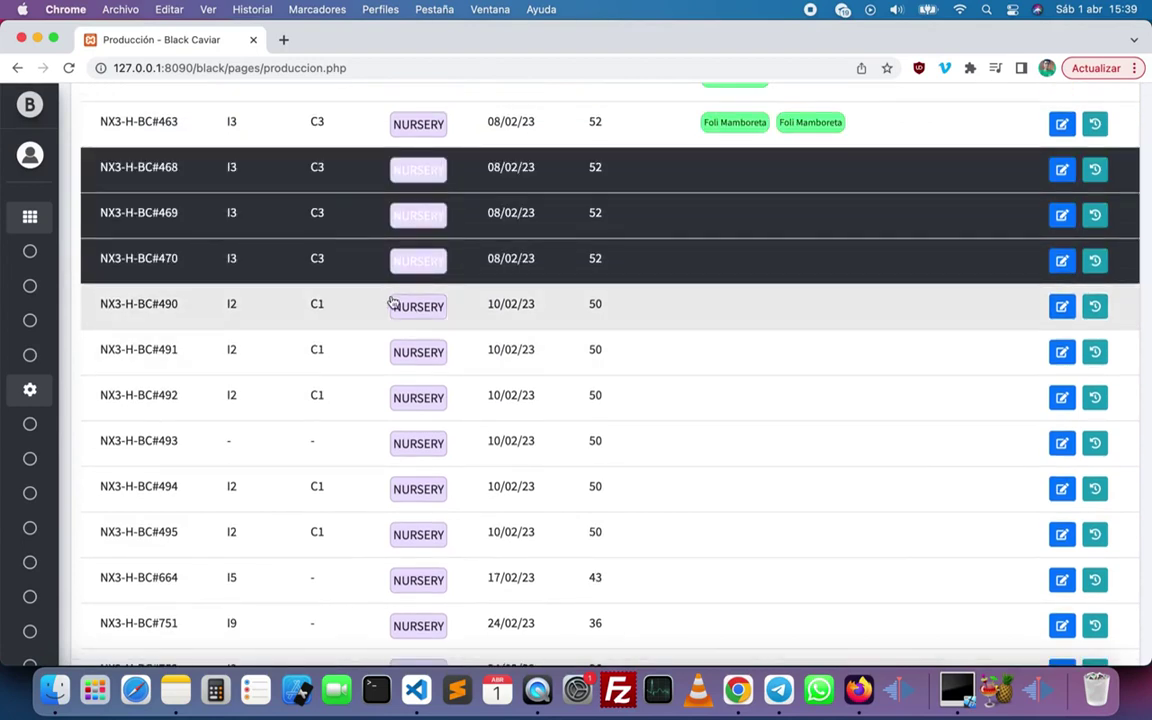
click(336, 317)
Sell them directly to the second client with the observation 'SFD HKJ HFGHK JK HKHJHKJ'.
right_click(336, 317)
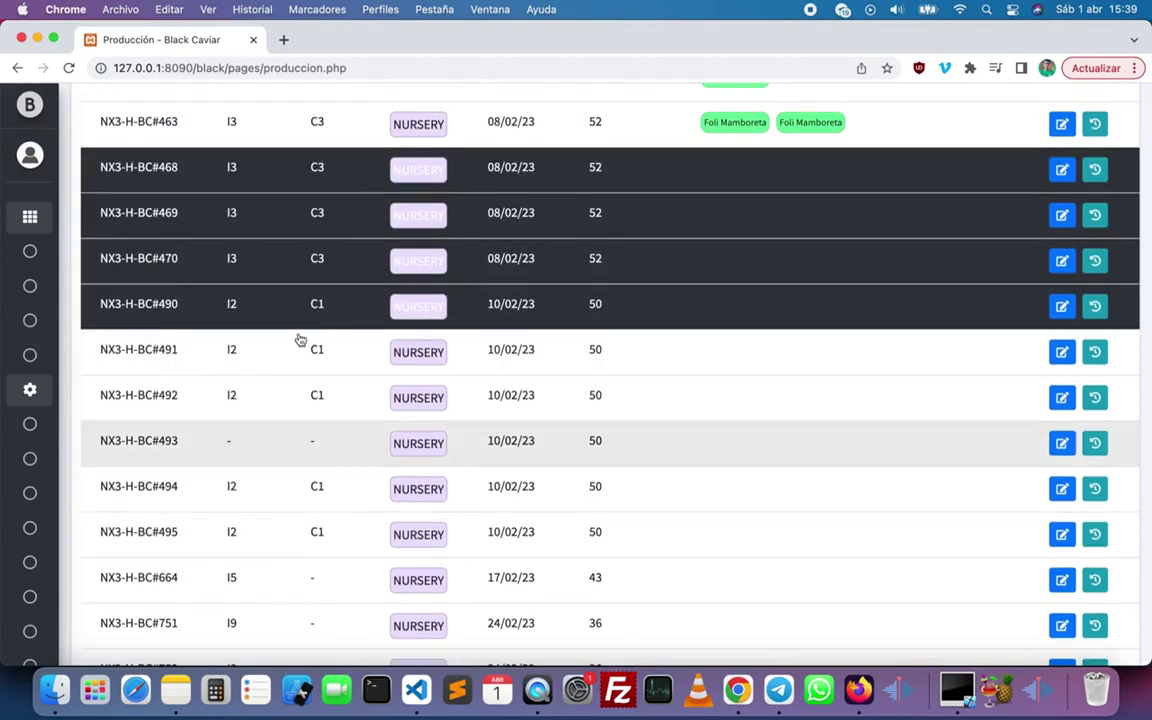
right_click(328, 178)
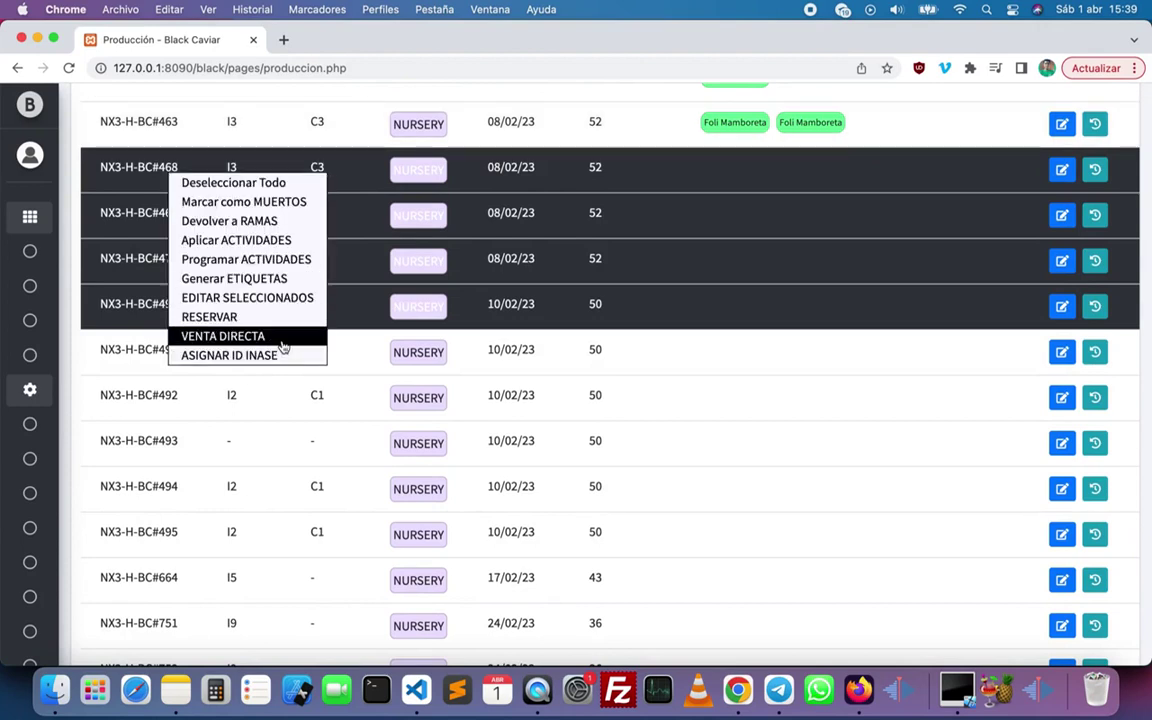
click(292, 336)
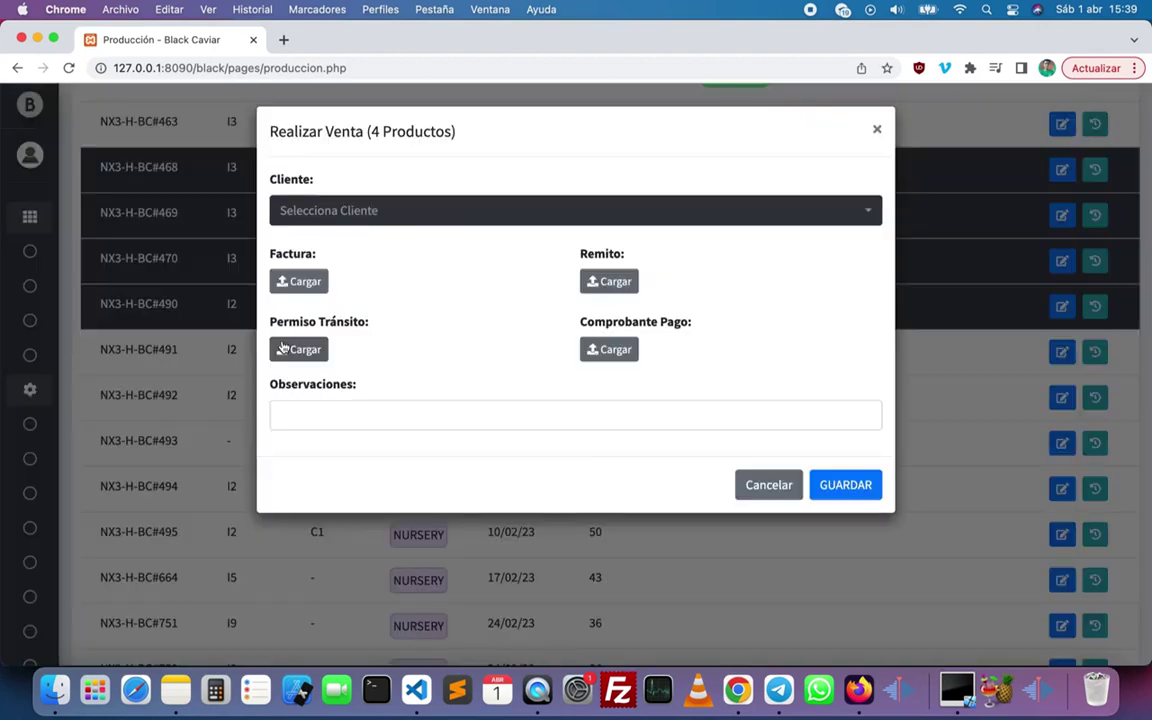
click(405, 212)
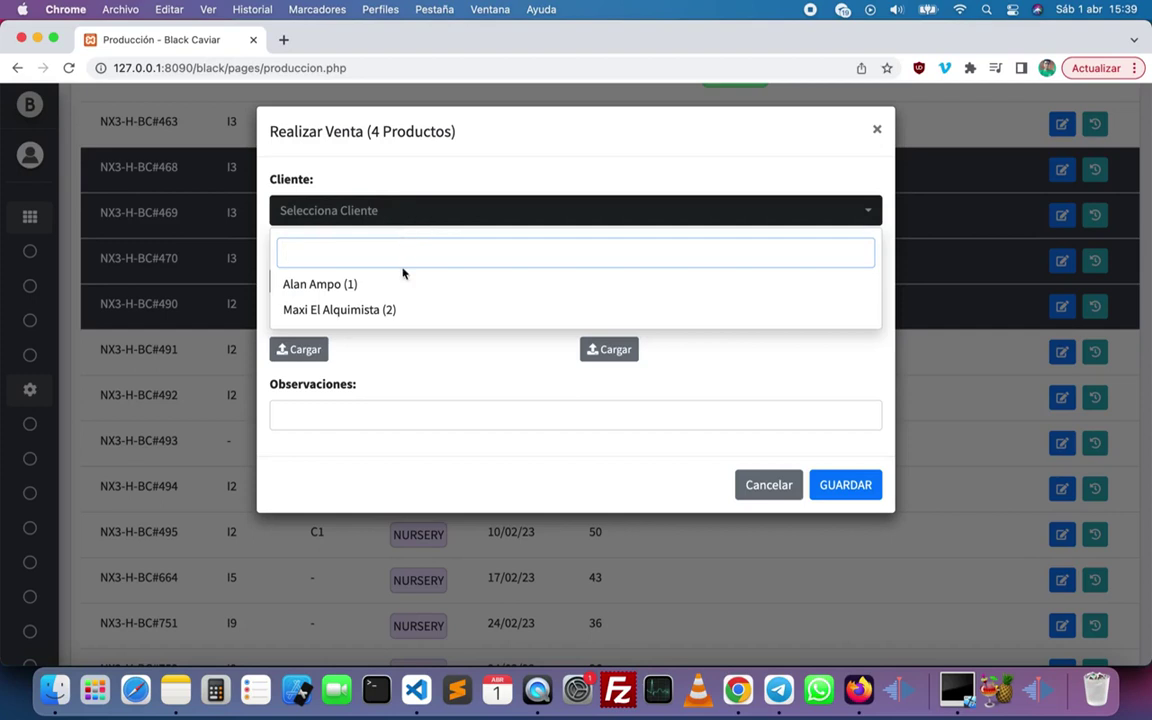
click(403, 311)
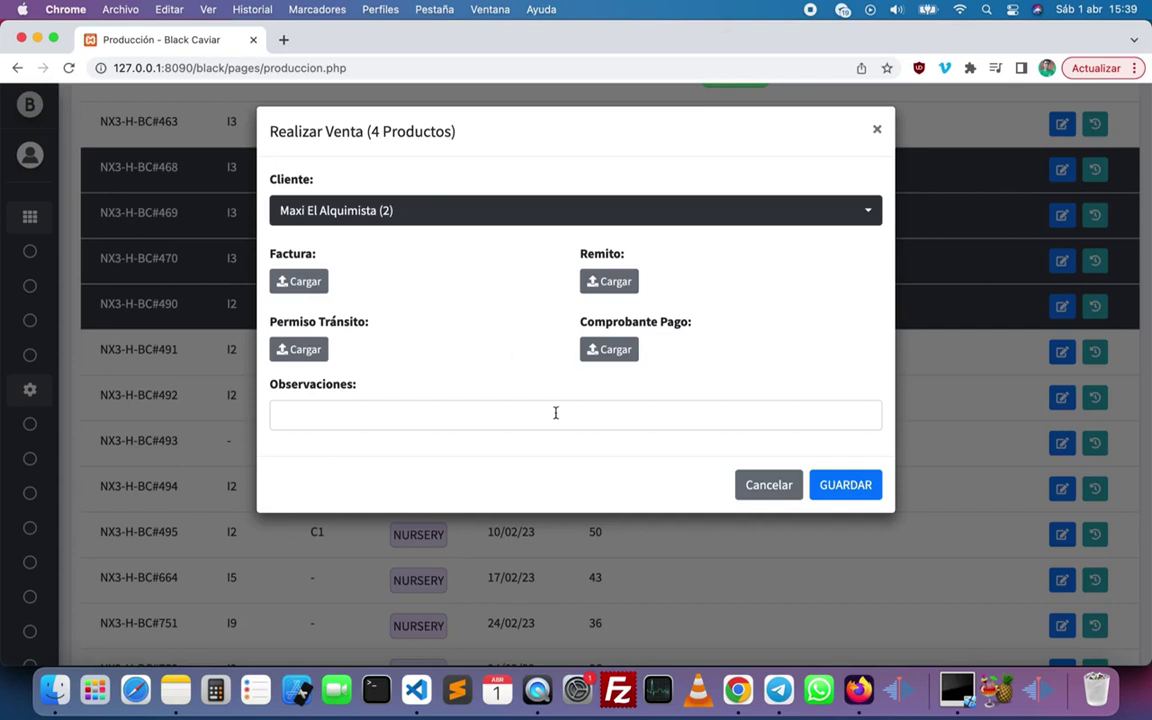
text(SFD HKJ HFG)
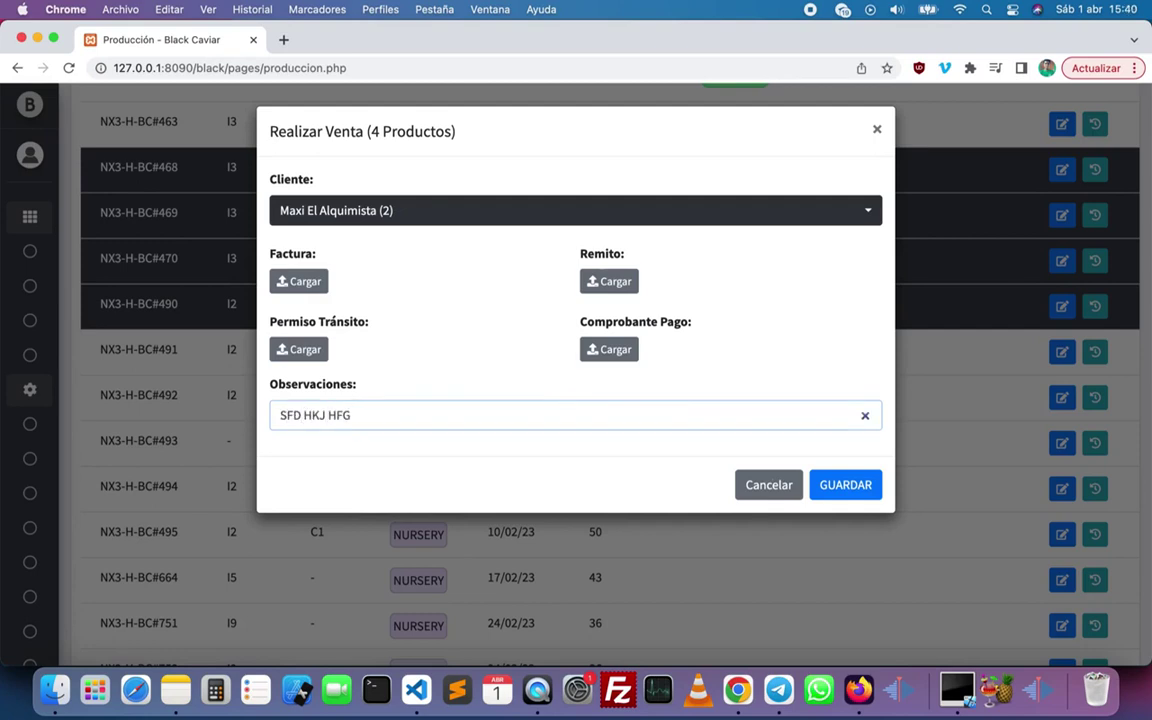
text(HK JK HKHJHKJ)
click(845, 484)
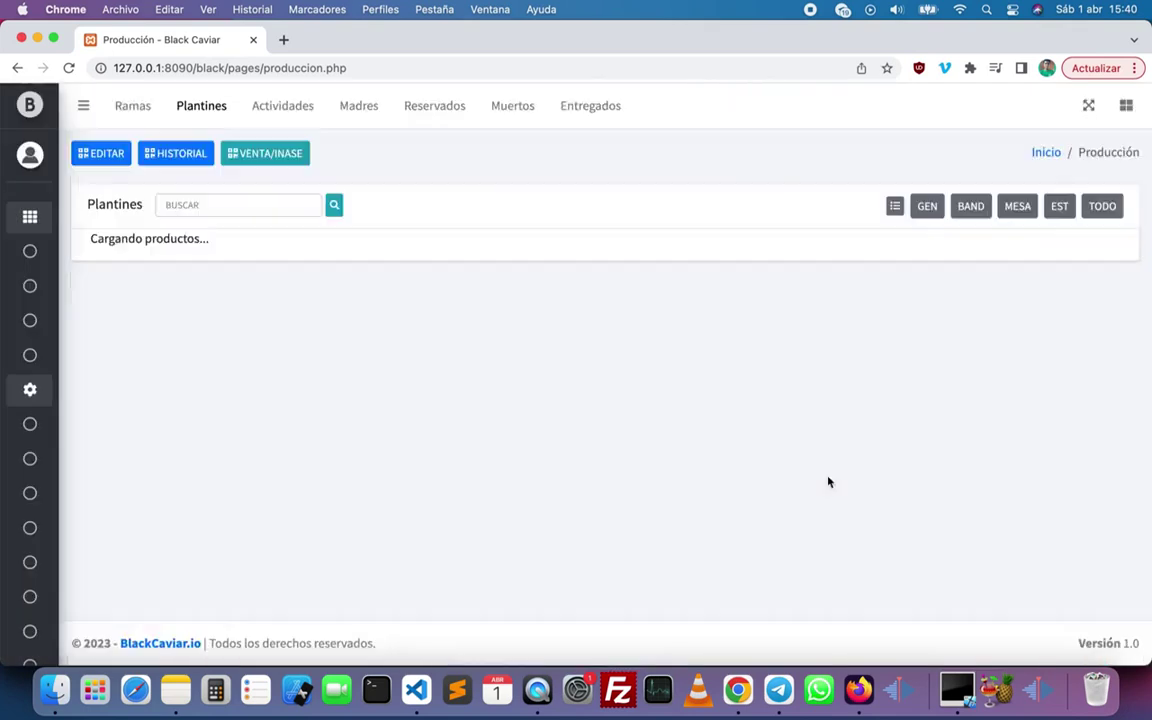
Open the Ventas list and sort it by ID descending so the newest sales come first.
click(574, 454)
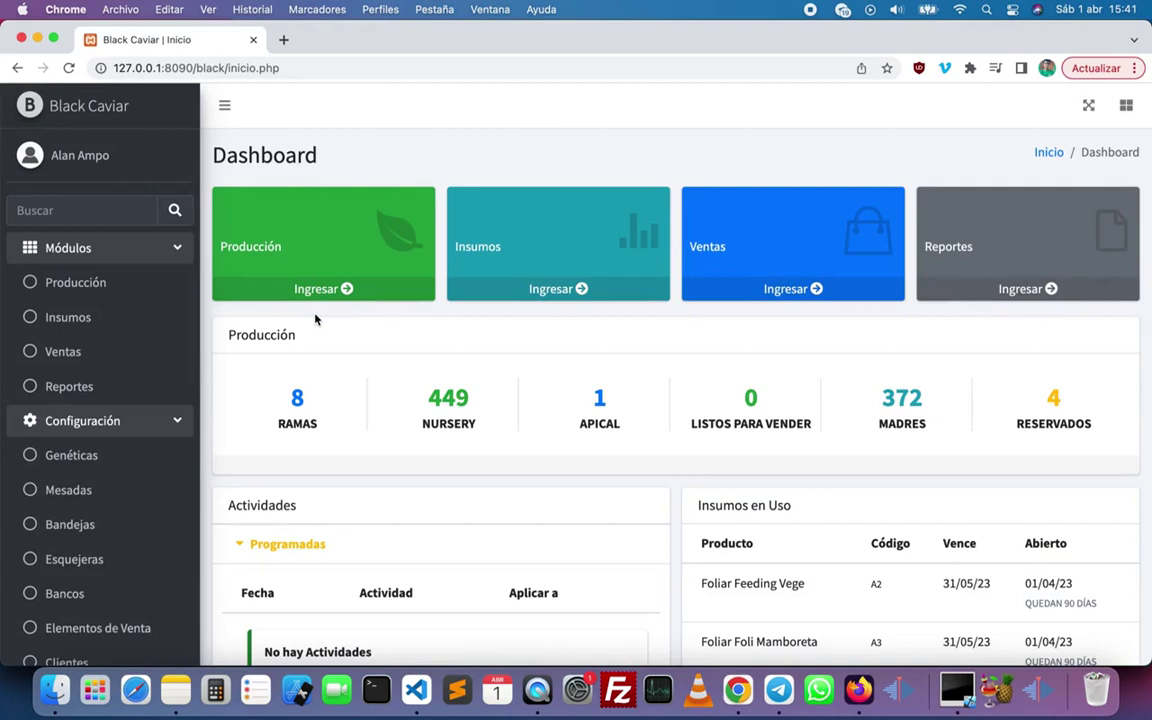
click(40, 357)
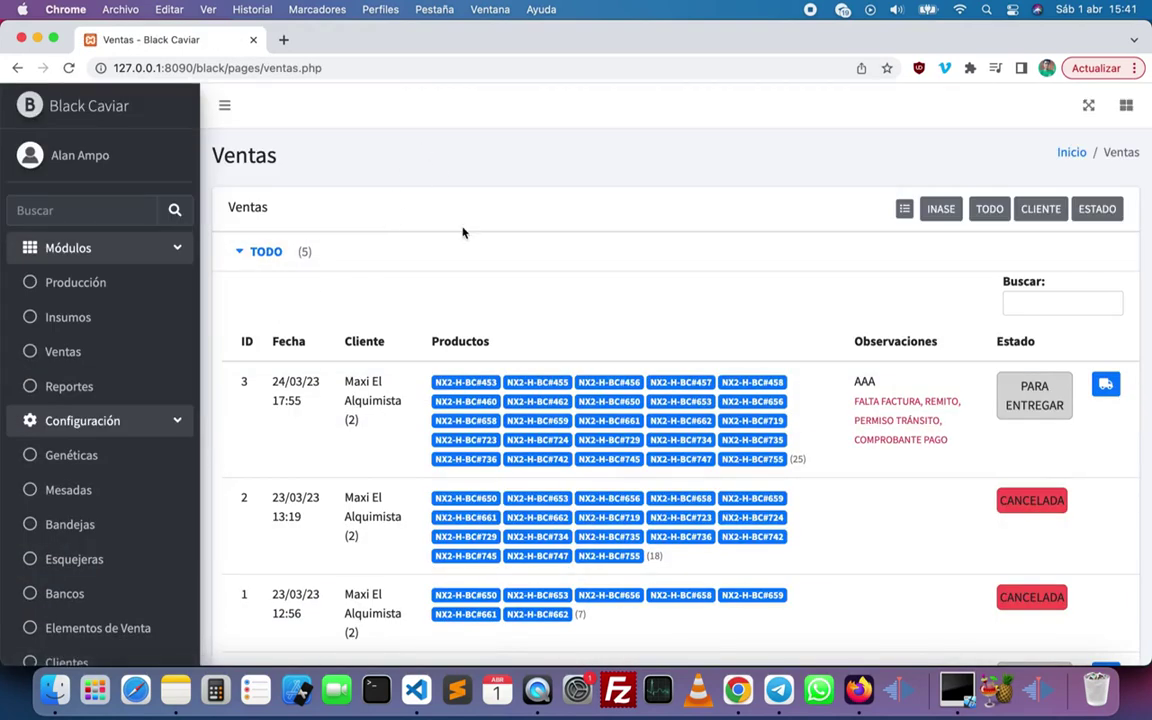
scroll(462, 232, down, 2)
scroll(462, 232, up, 2)
scroll(468, 265, down, 5)
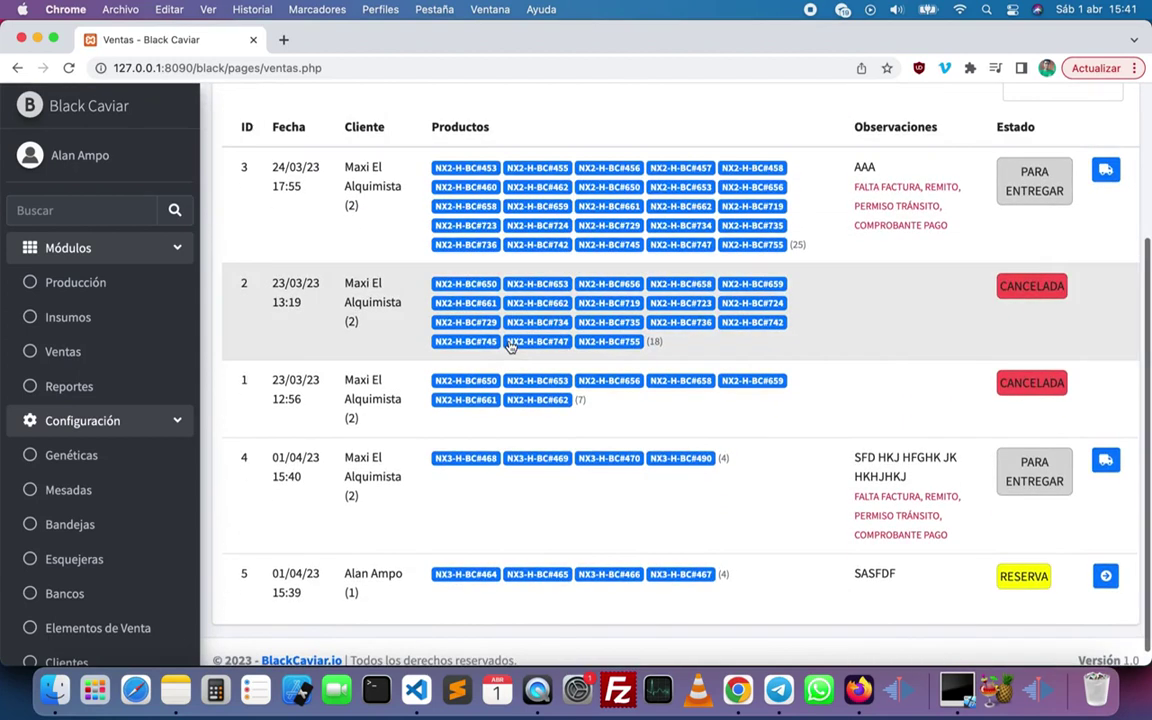
scroll(510, 345, up, 5)
click(243, 250)
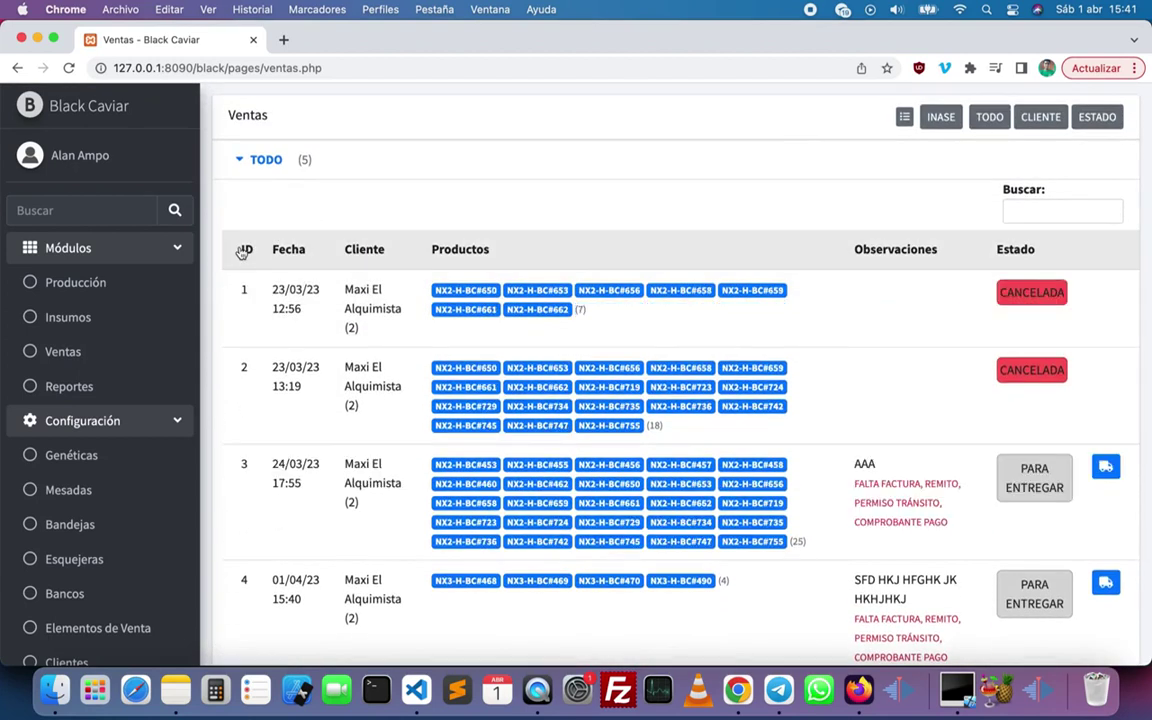
click(243, 250)
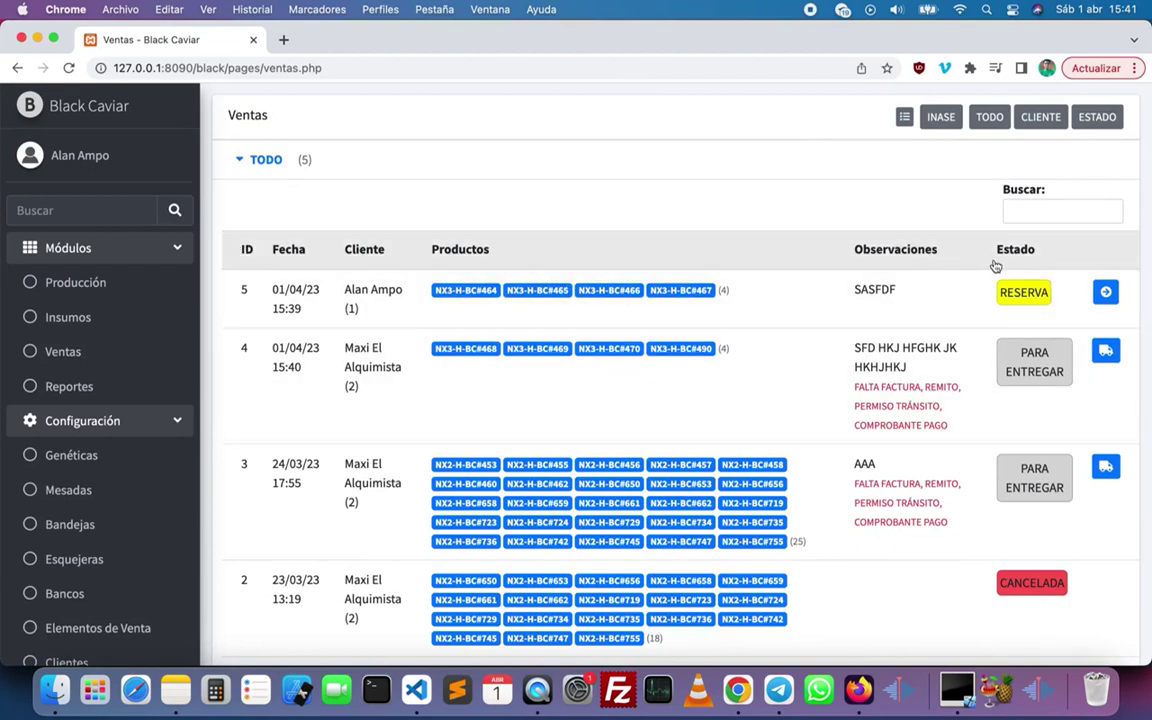
Convert reservation 5 into a sale with observation HGGHHH, then sort sales by ID descending.
click(1107, 293)
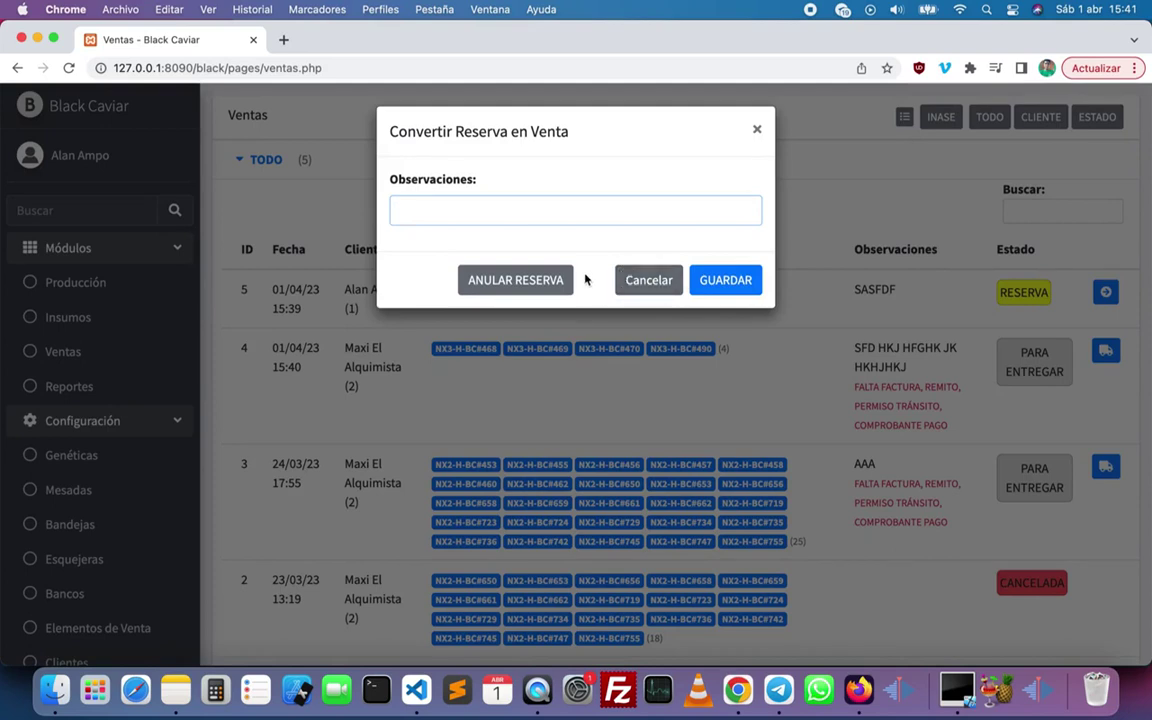
text(HGGHHH)
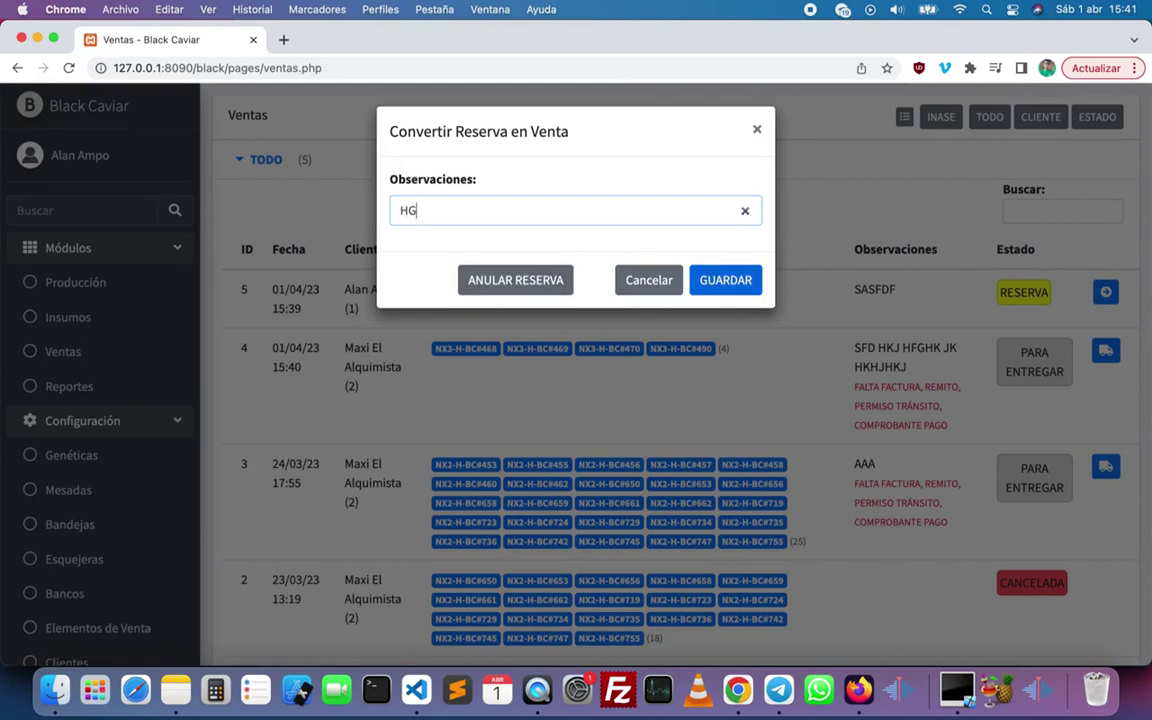
click(710, 273)
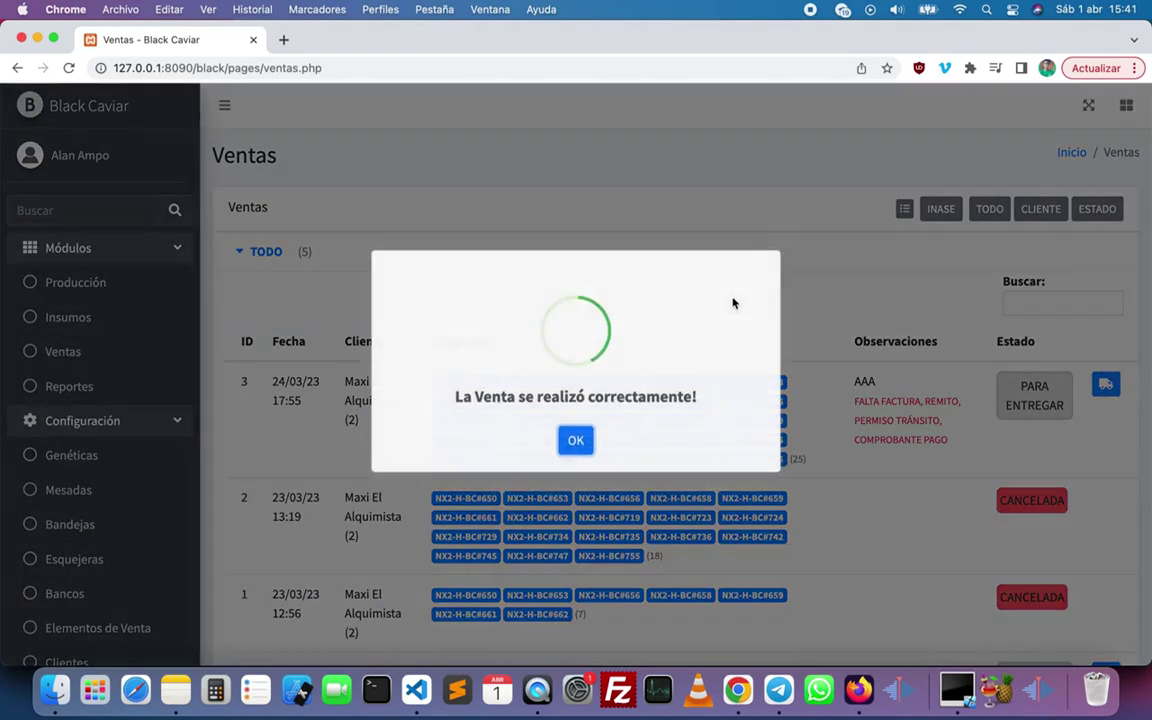
click(585, 458)
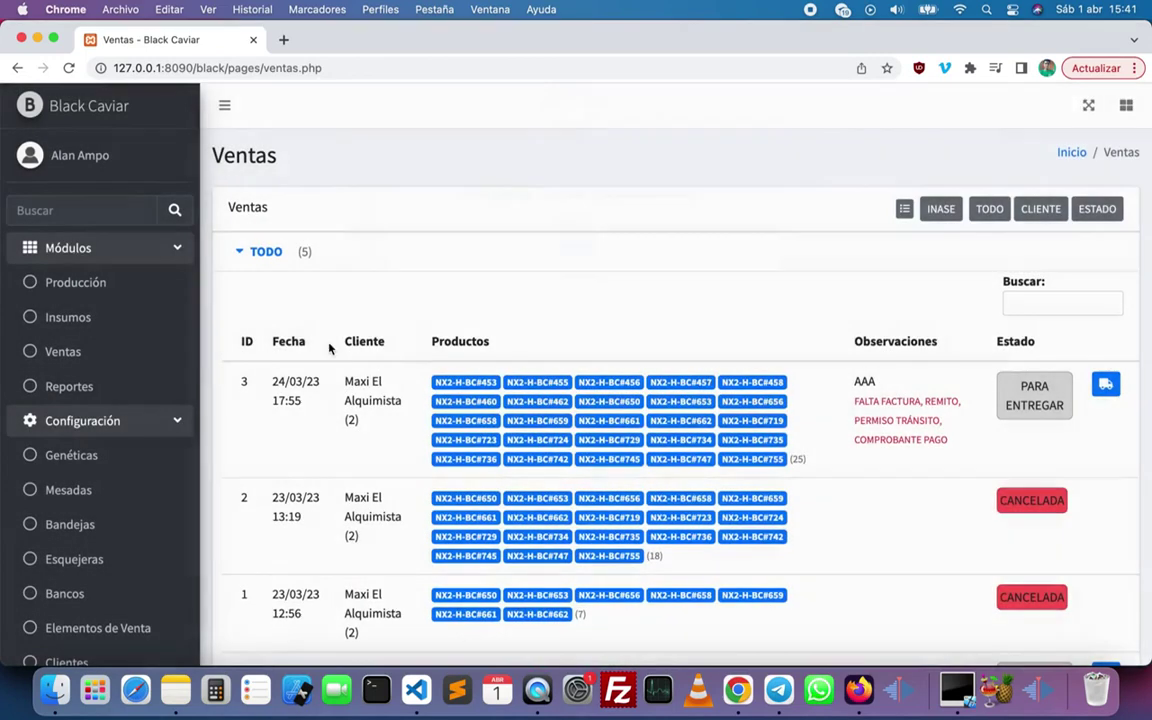
click(250, 341)
click(252, 341)
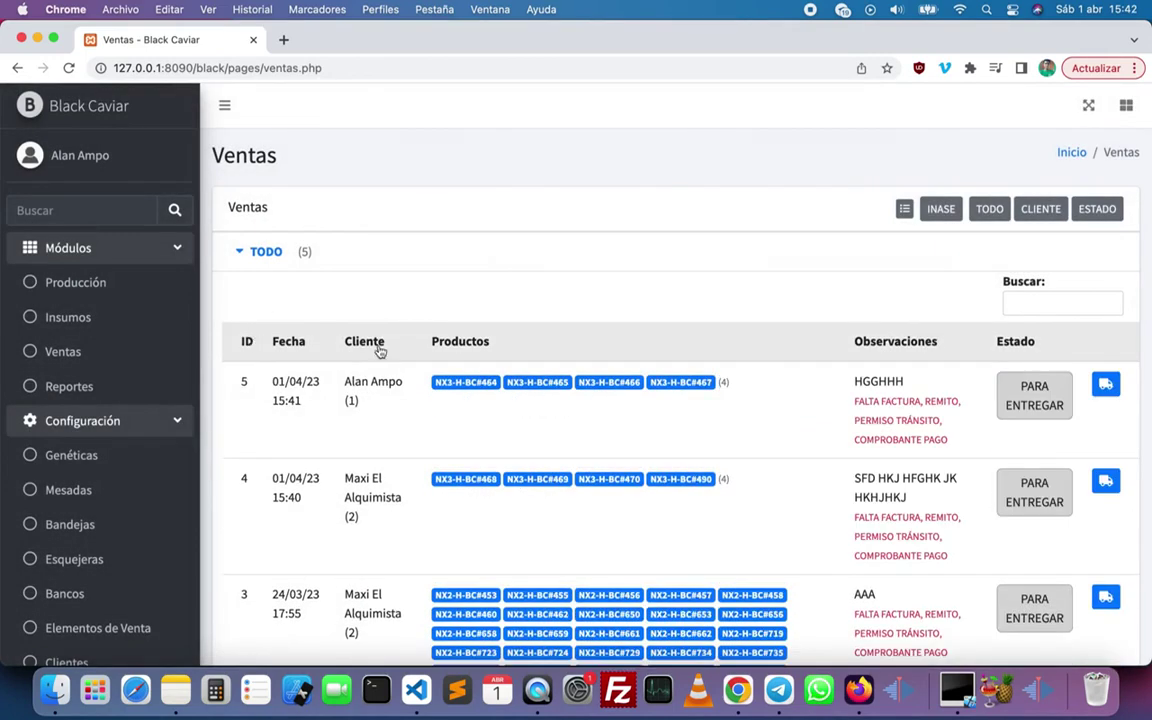
Start delivering sale 5 and enter ID INASE codes FHGFHG, FHGFHGQ, FHGFG and FGHFHG.
scroll(600, 400, down, 3)
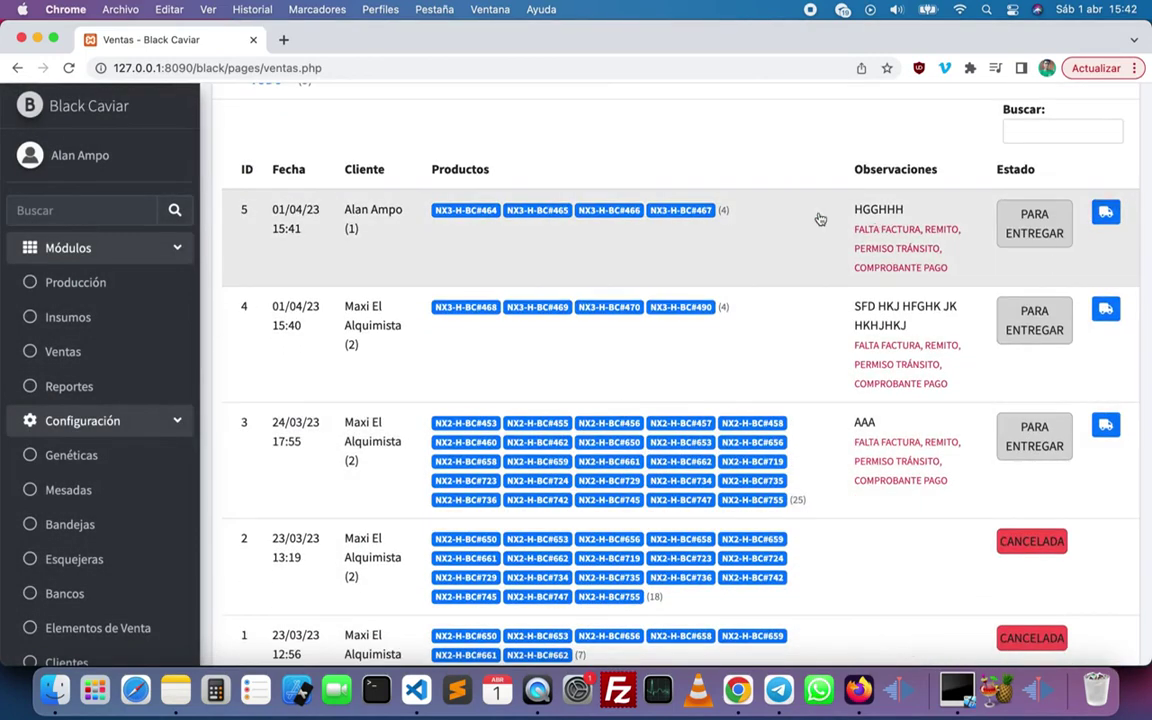
scroll(734, 276, down, 2)
scroll(869, 211, up, 3)
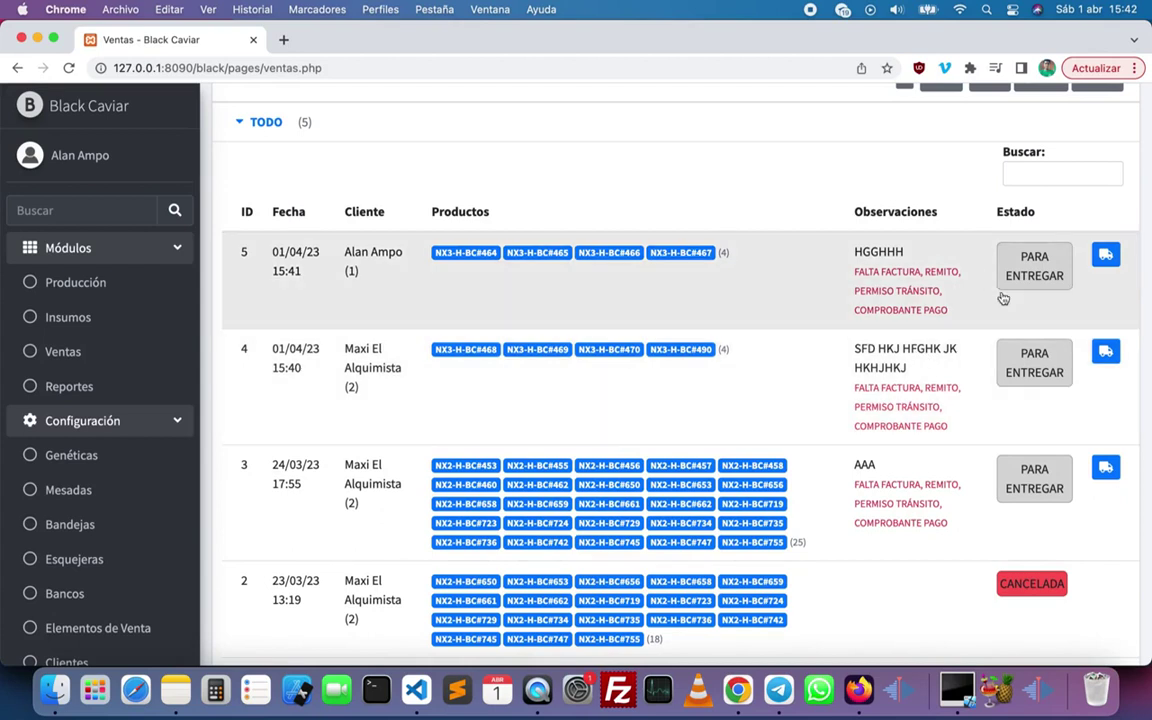
click(1104, 255)
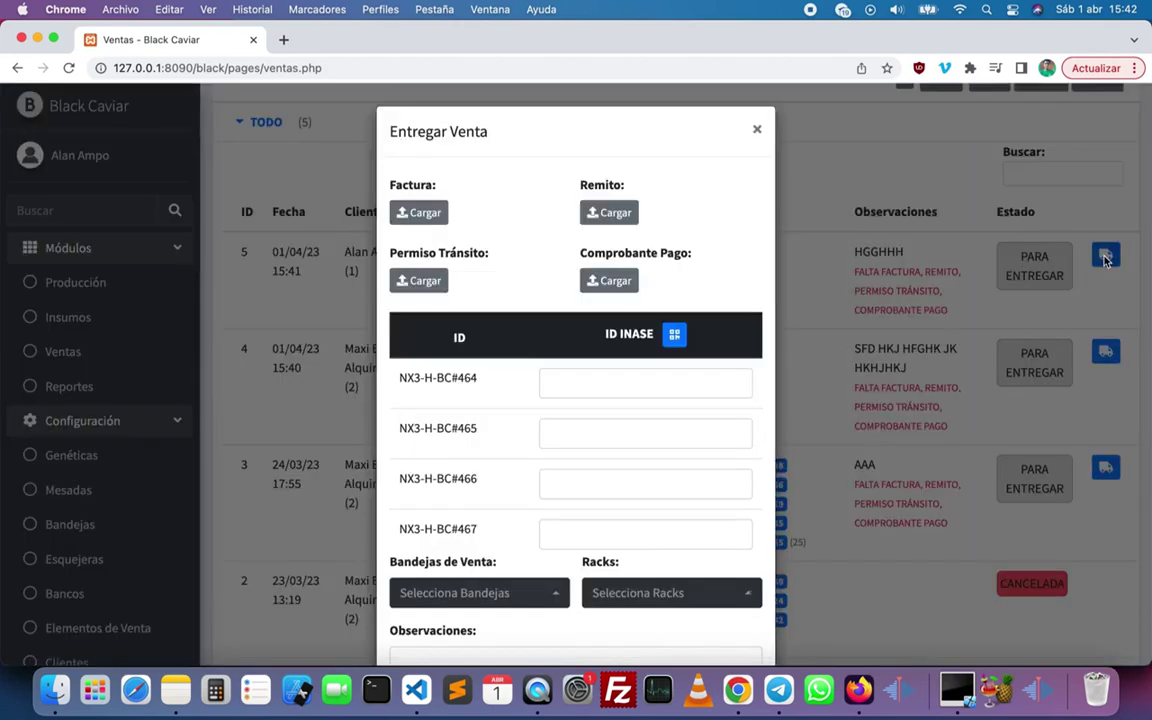
scroll(522, 295, down, 2)
click(594, 310)
text(FHGFHG)
click(580, 355)
text(FHGFHGQ)
click(590, 405)
text(FHGFG)
click(590, 456)
text(FGHFHG)
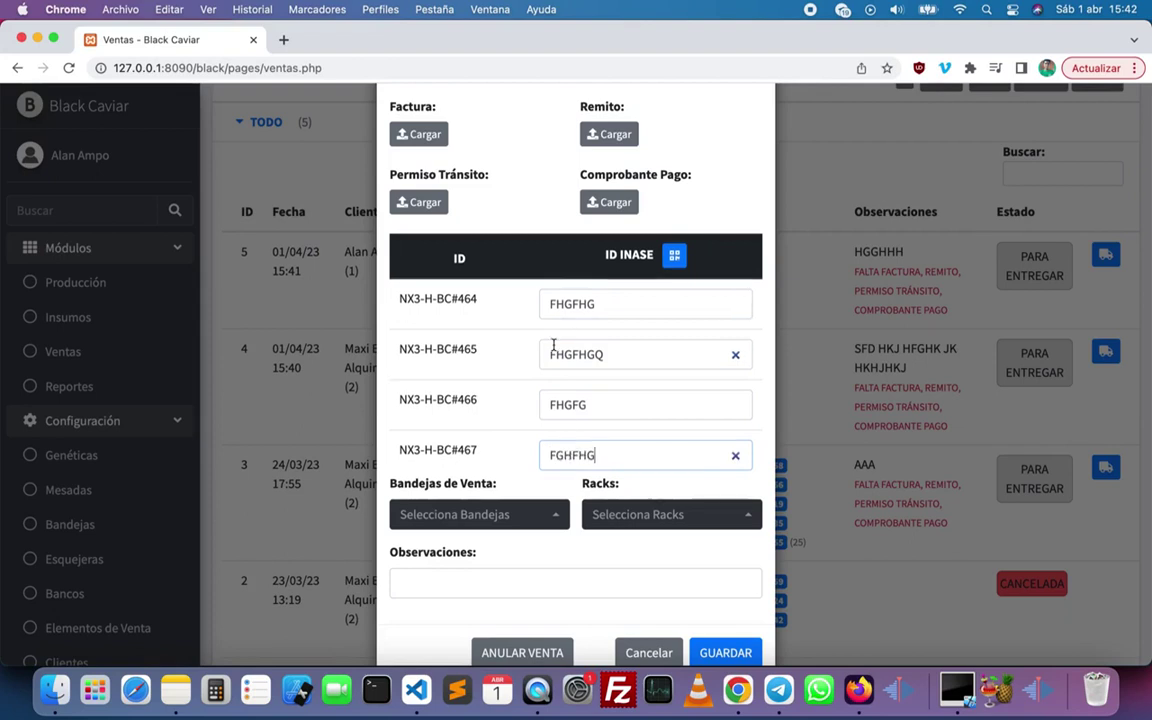
Save the delivery so sale 5 shows ENTREGADA, then sort sales by ID descending.
scroll(500, 312, down, 1)
scroll(500, 312, up, 1)
scroll(499, 427, down, 1)
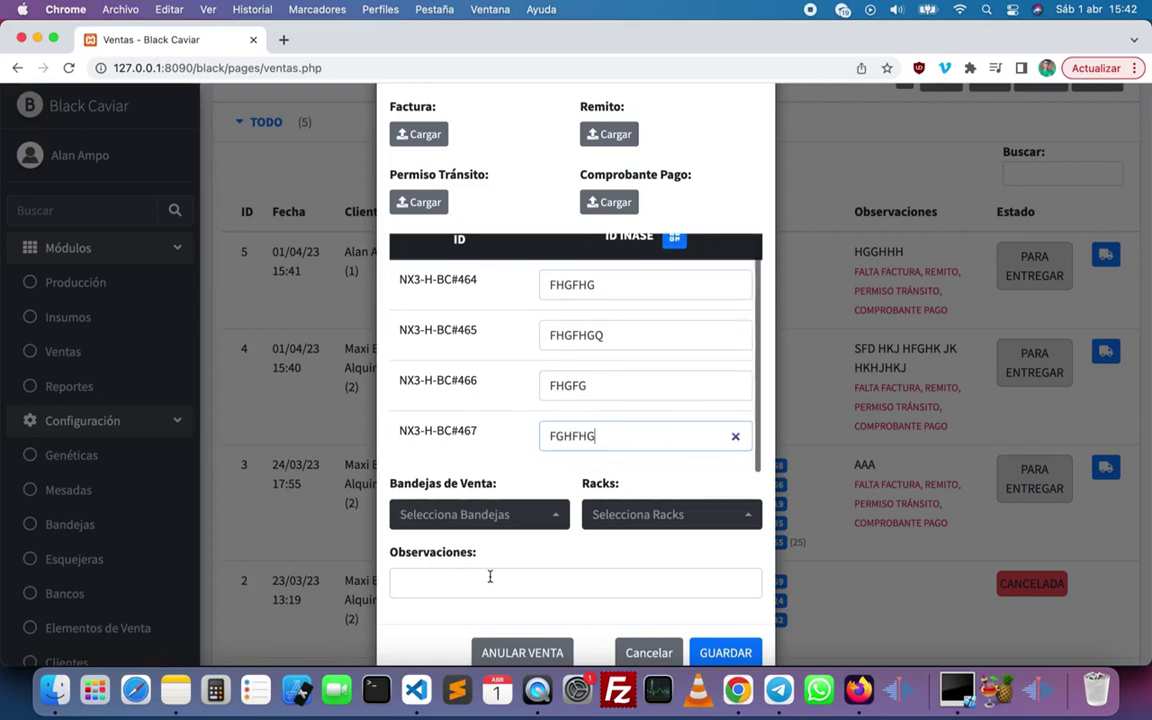
scroll(488, 560, down, 1)
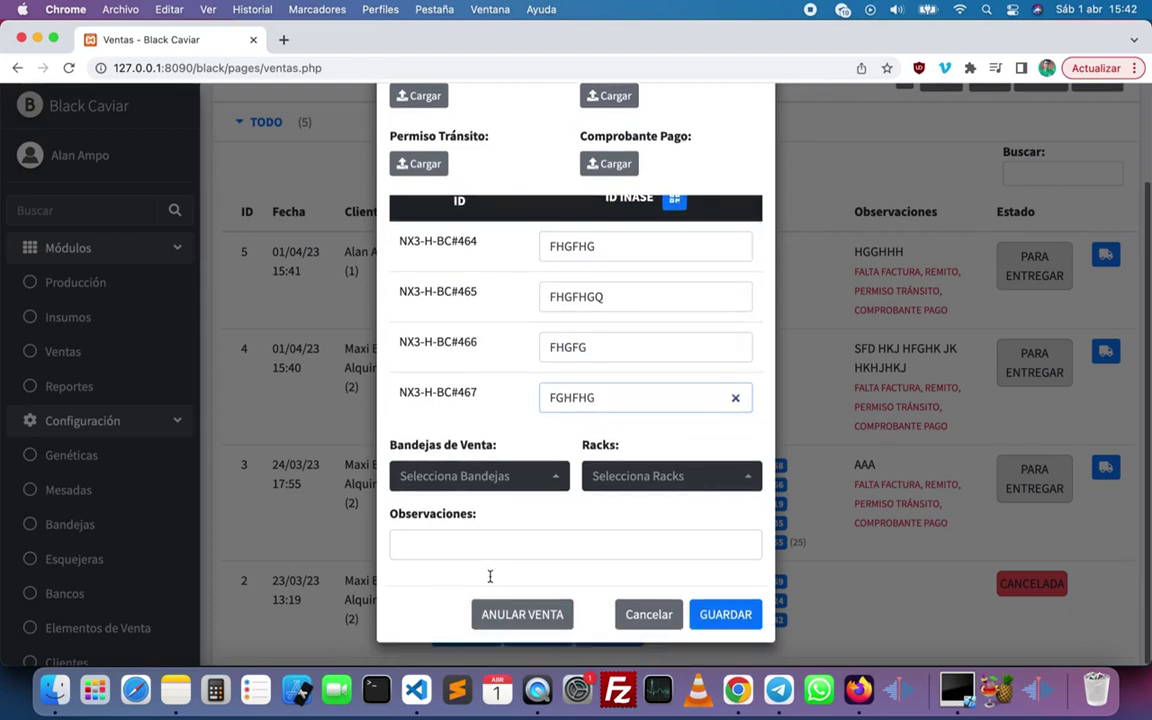
click(740, 617)
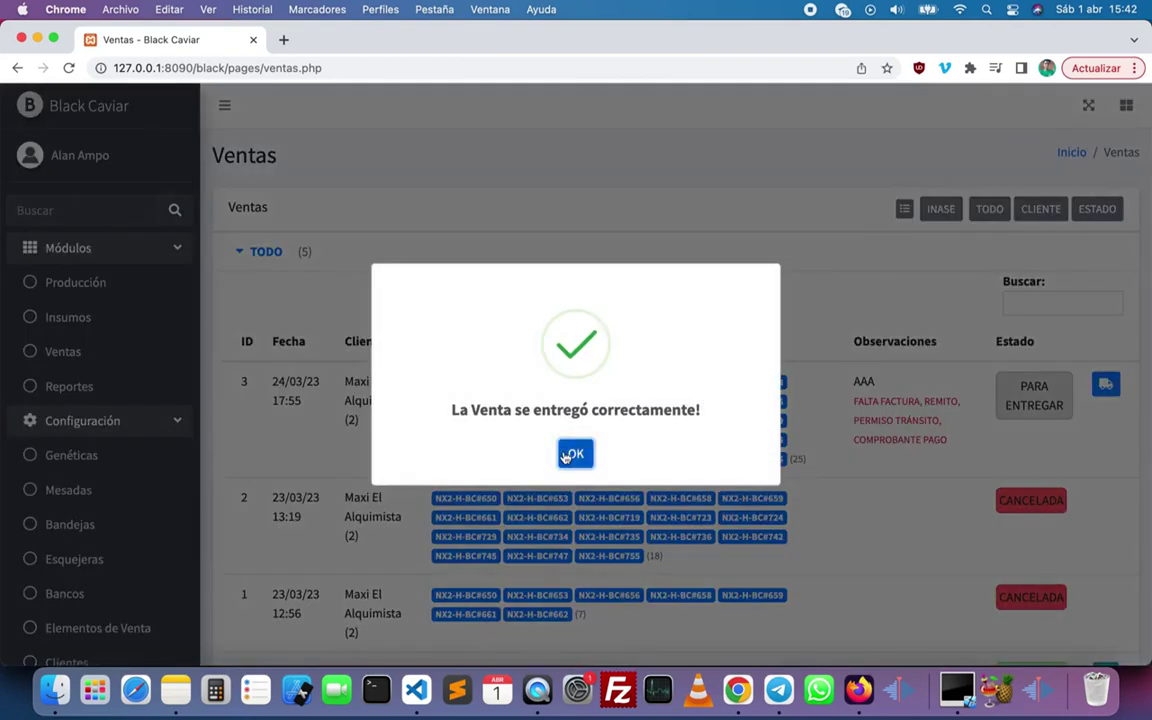
click(566, 455)
click(253, 340)
click(253, 340)
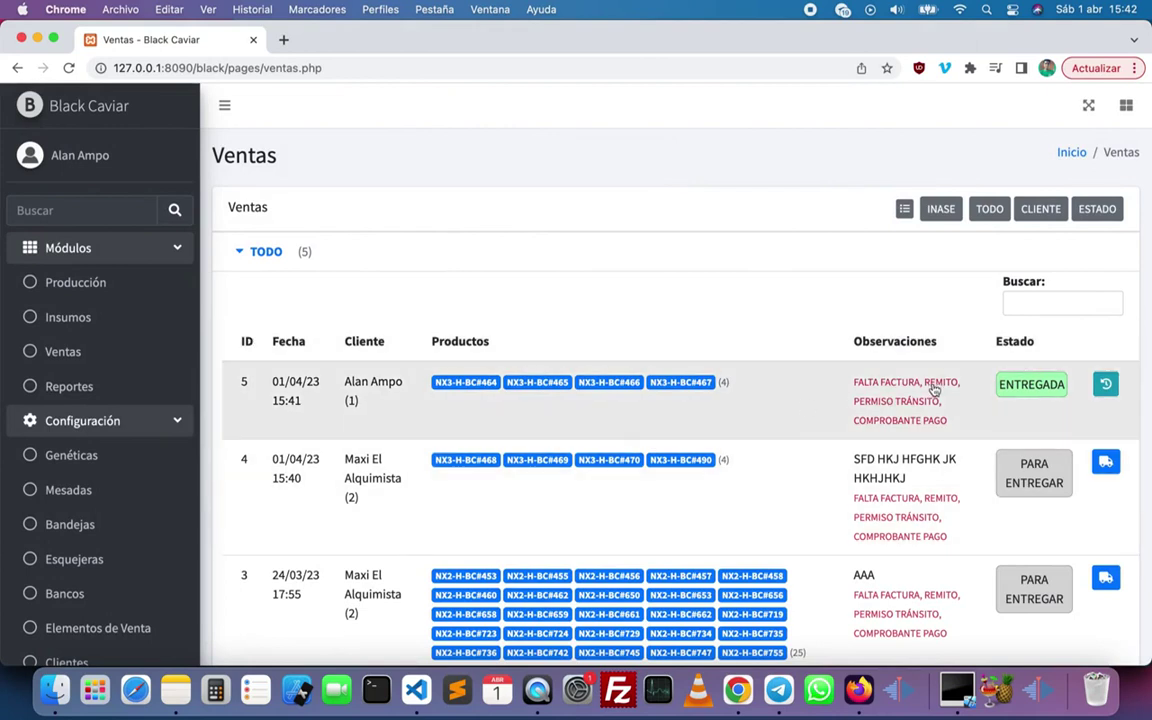
mouse_move(1030, 397)
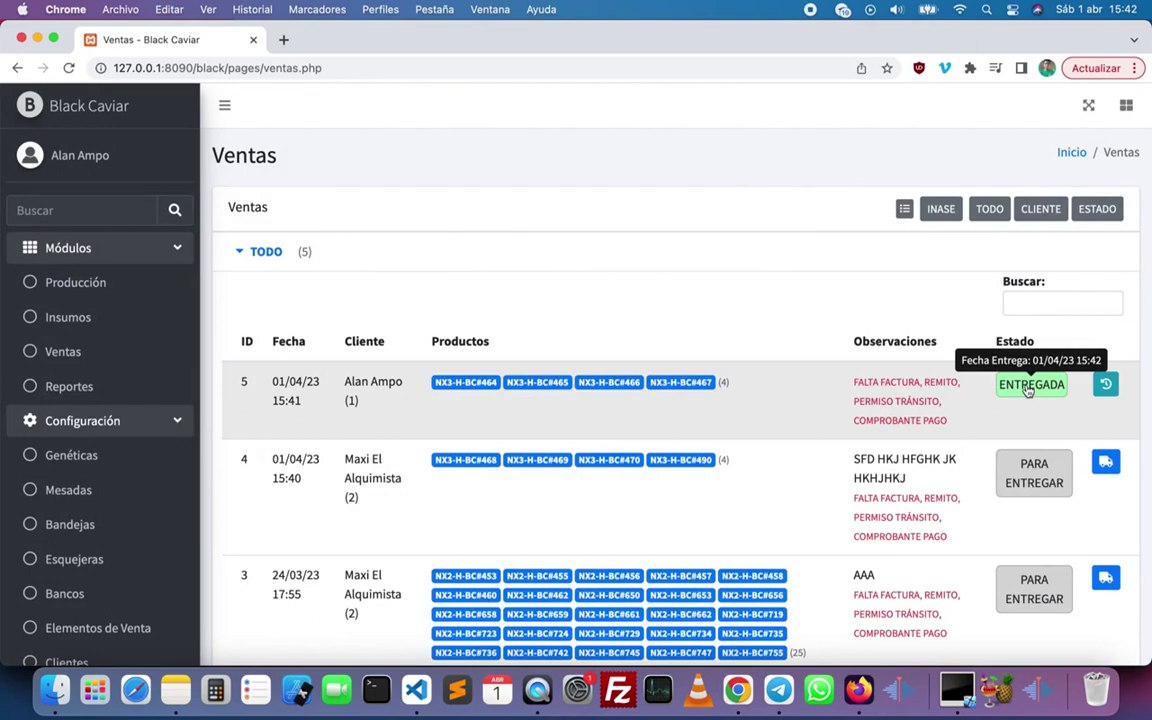
click(1103, 385)
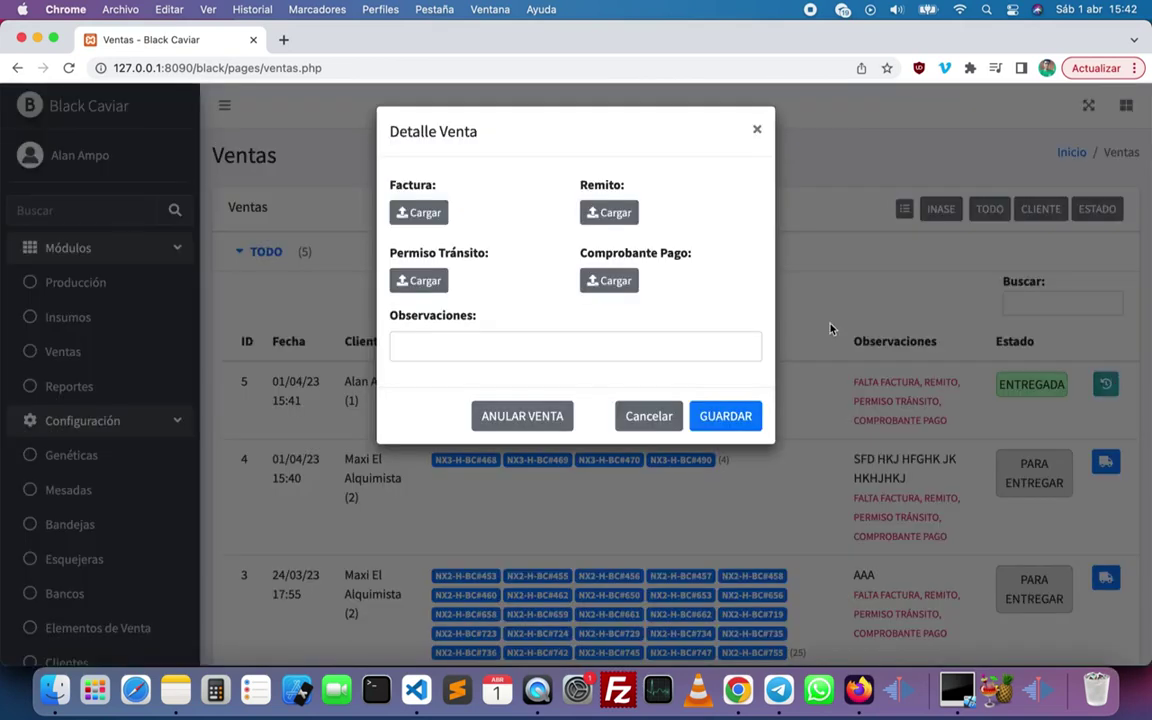
click(648, 416)
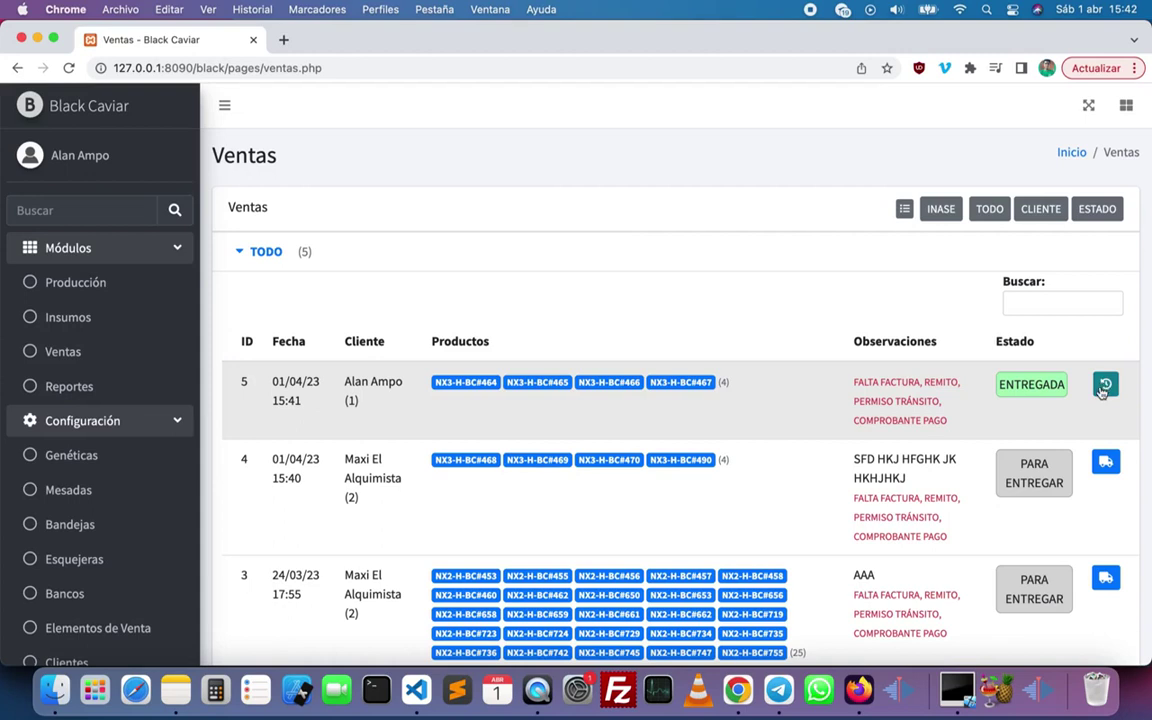
click(1102, 390)
click(650, 413)
click(1110, 396)
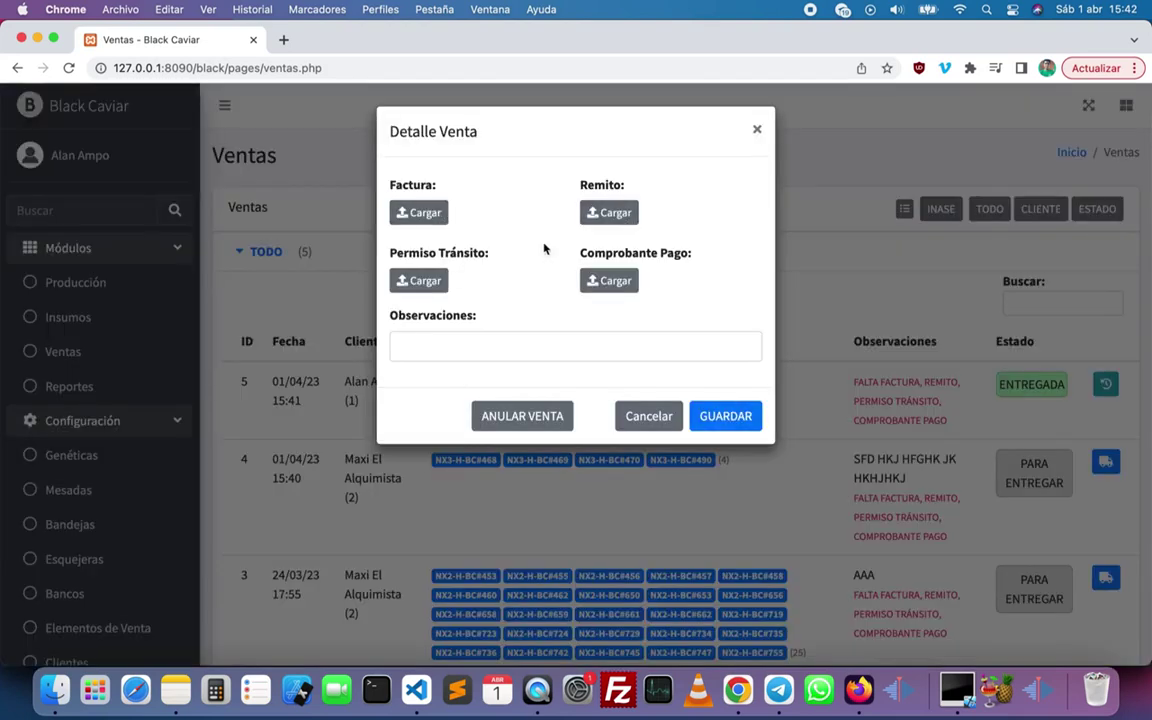
click(645, 414)
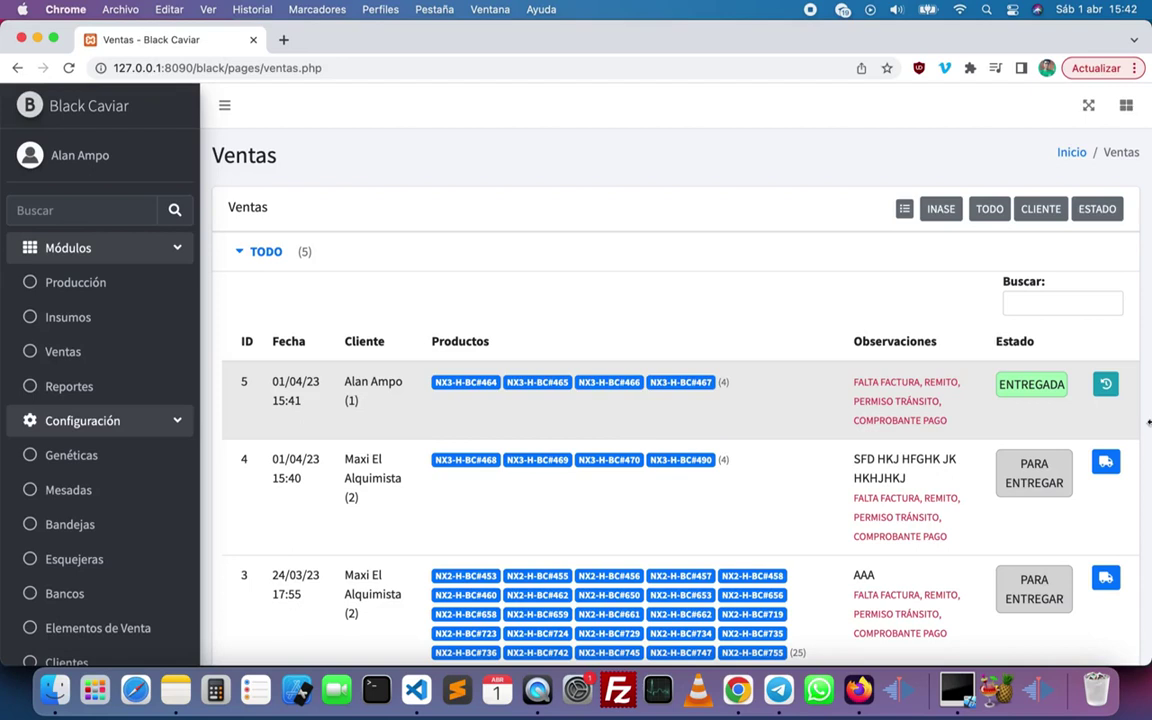
Change sale 5's observation to 'FGHFHG HHK' and save it.
click(1107, 388)
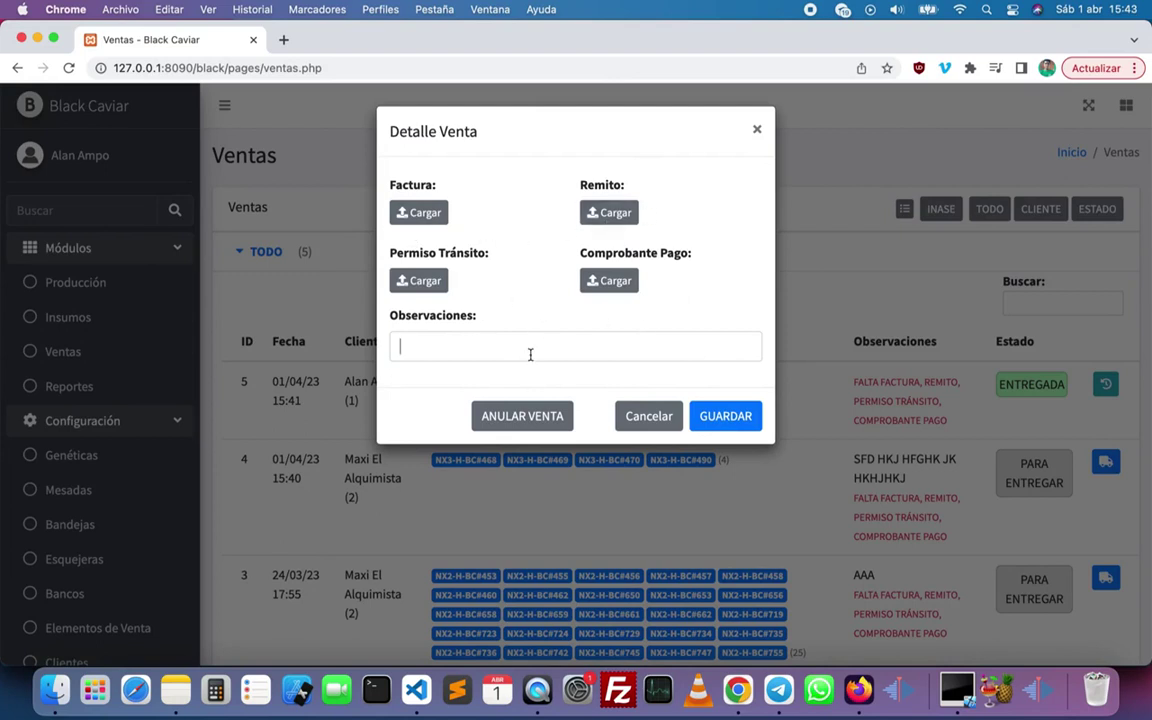
text(F)
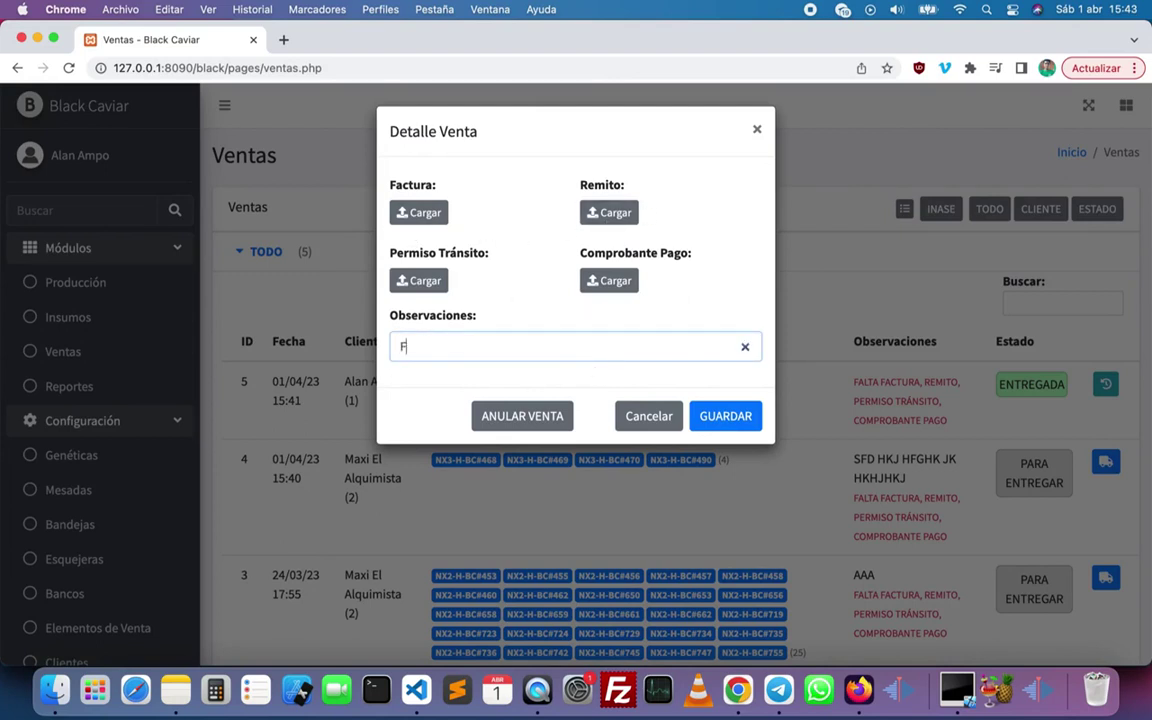
text(GHFHG HHK)
click(733, 418)
click(580, 437)
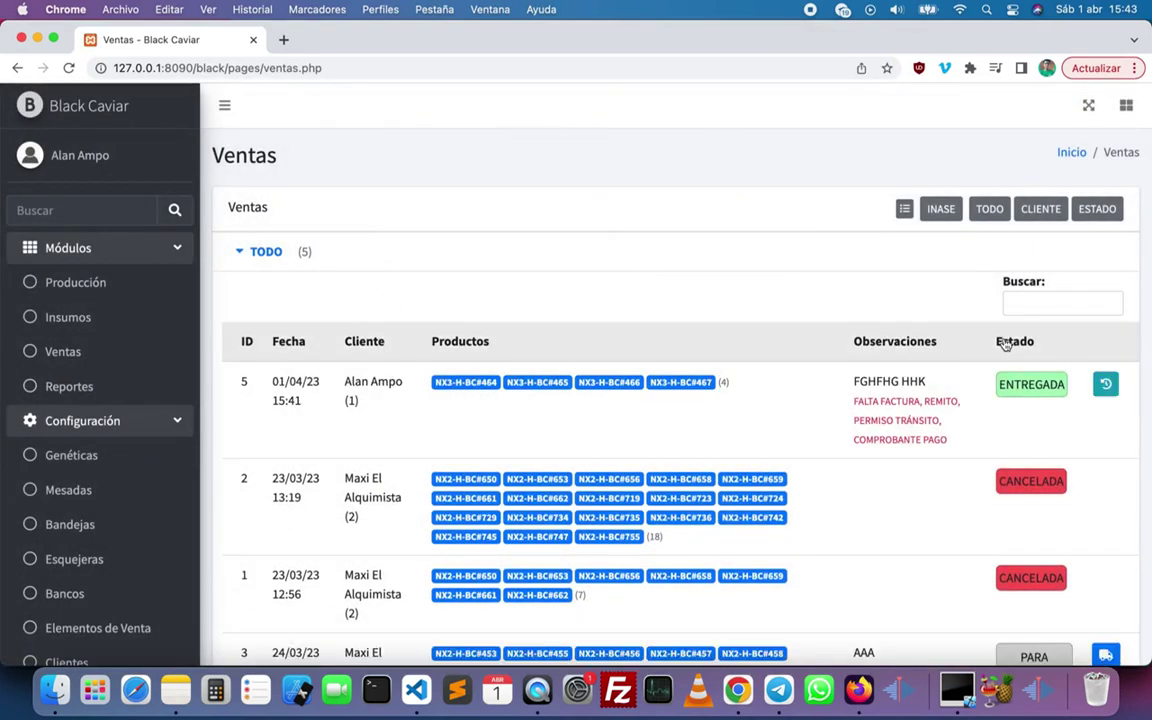
Annul sale 5 from its details so it shows CANCELADA.
click(1105, 386)
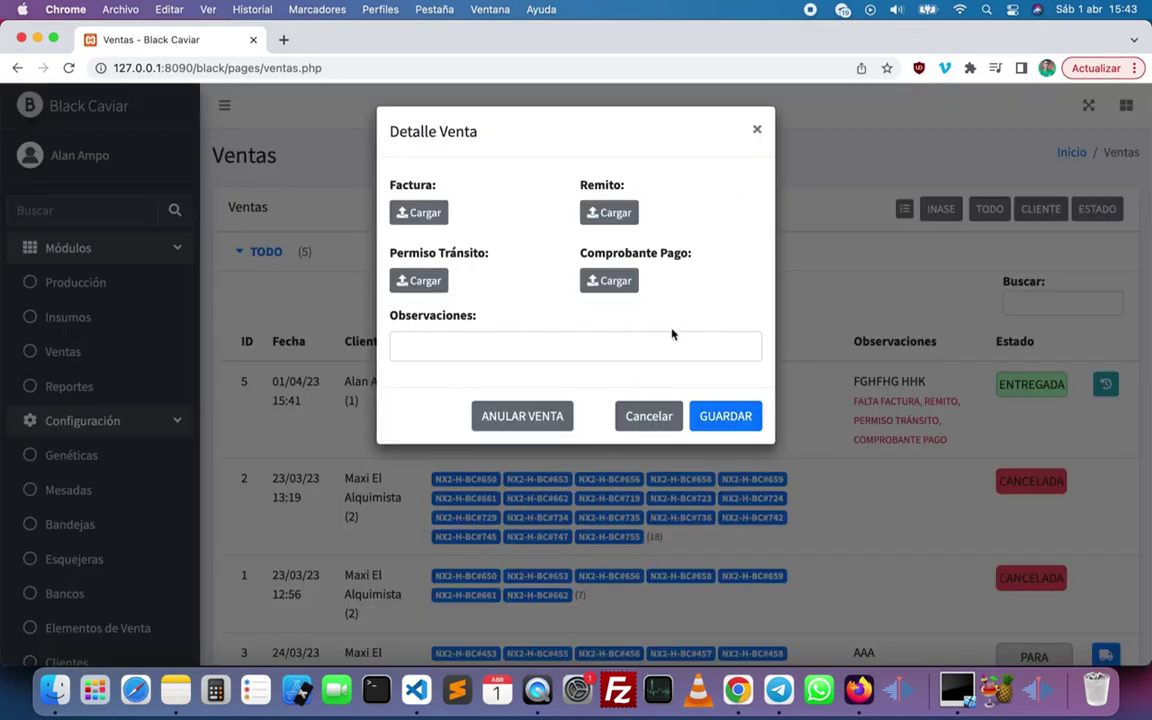
click(508, 413)
click(592, 474)
click(572, 452)
scroll(805, 453, down, 5)
scroll(806, 455, up, 5)
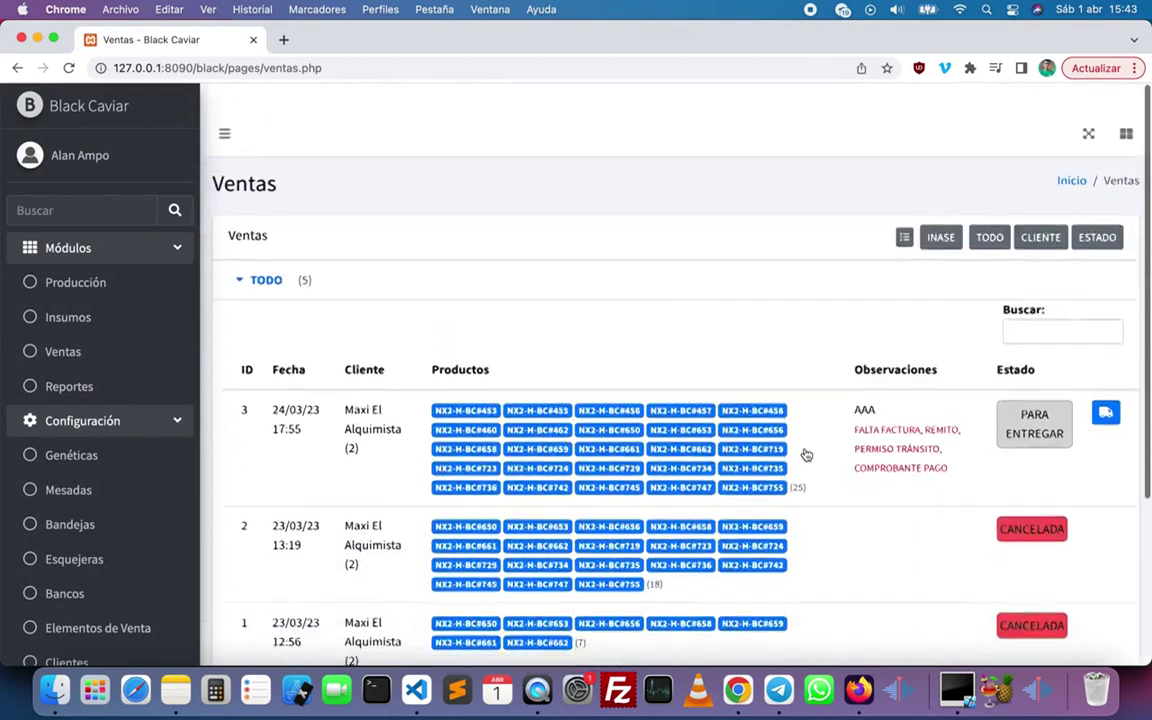